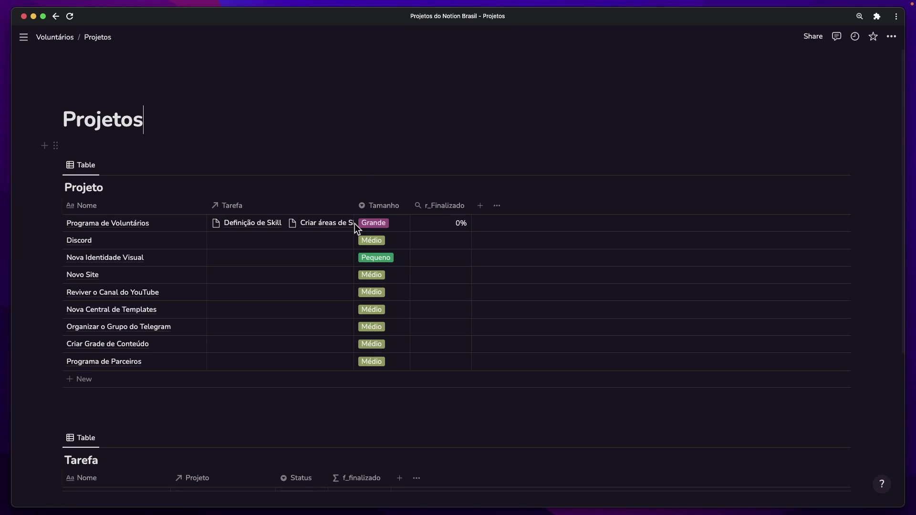
Review the Projeto and Tarefa tables on the Projetos page, including their relation, status and completion columns
scroll(451, 265, down, 5)
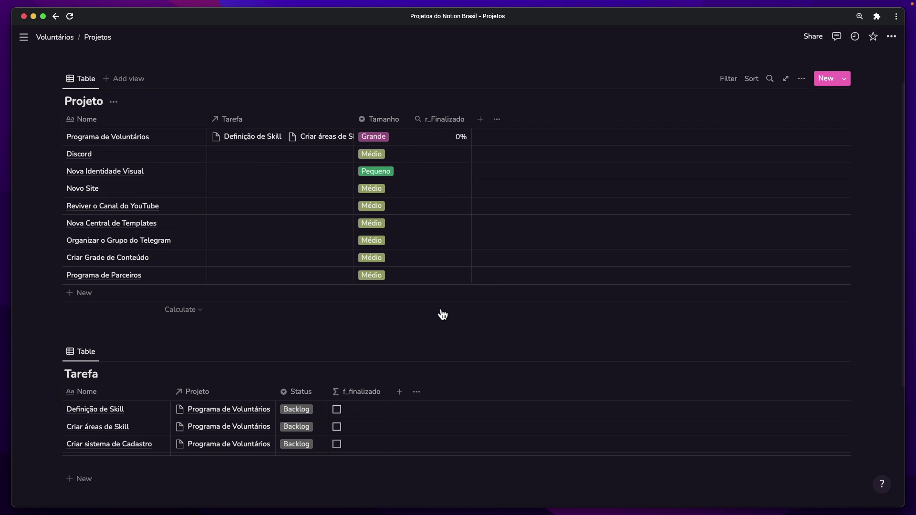
scroll(404, 304, up, 1)
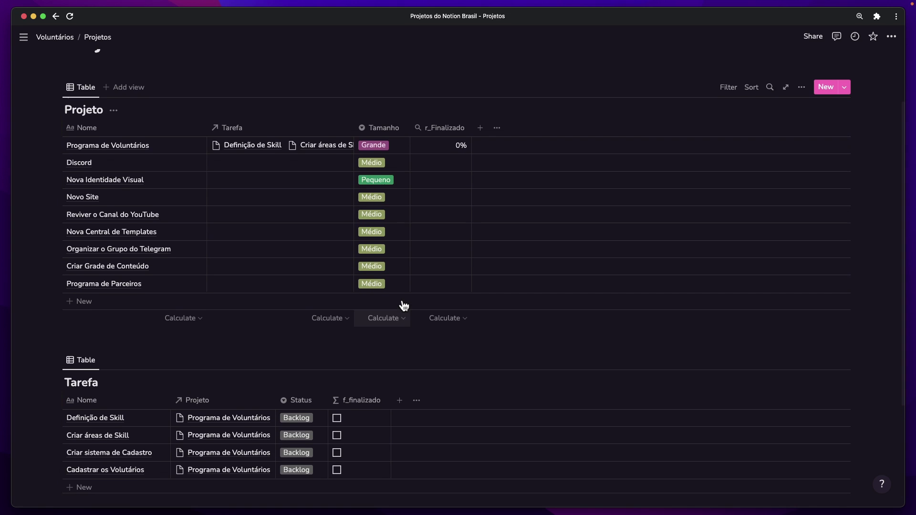
scroll(404, 304, up, 4)
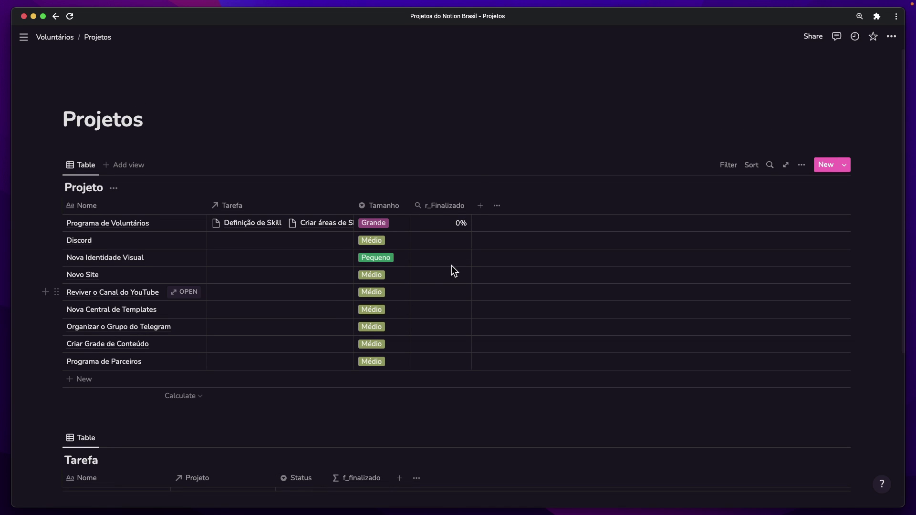
click(474, 135)
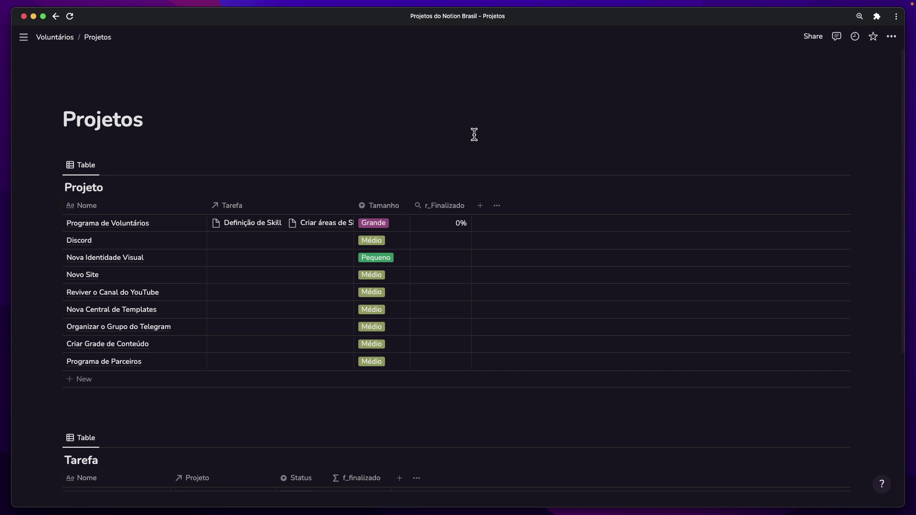
click(466, 131)
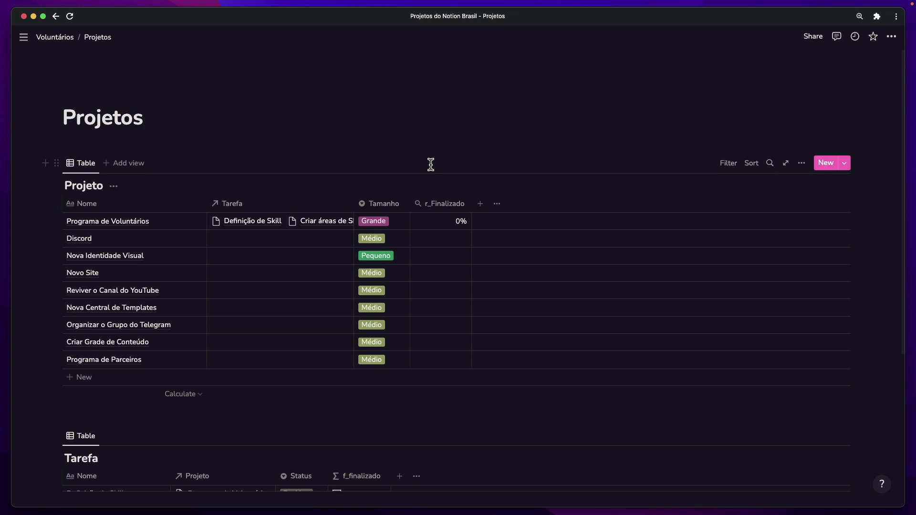
scroll(286, 342, down, 2)
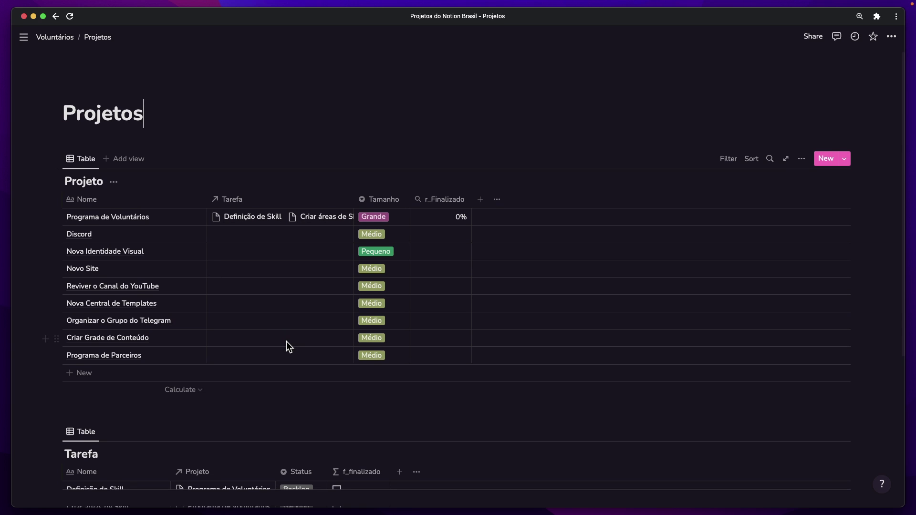
scroll(287, 342, down, 3)
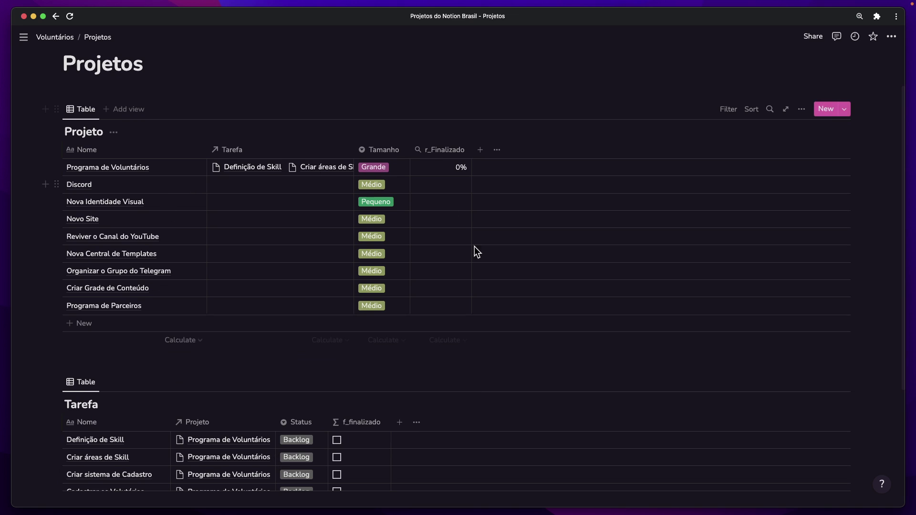
scroll(473, 258, down, 1)
scroll(473, 261, down, 5)
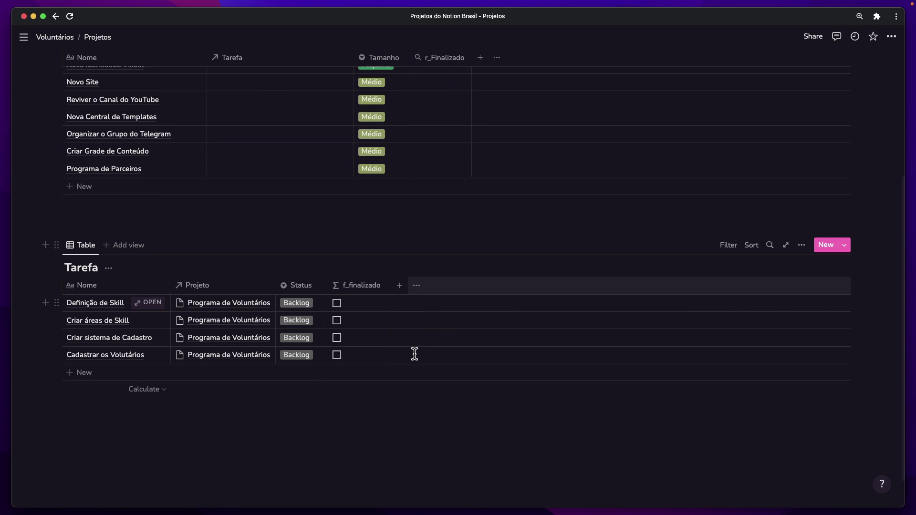
scroll(149, 158, up, 3)
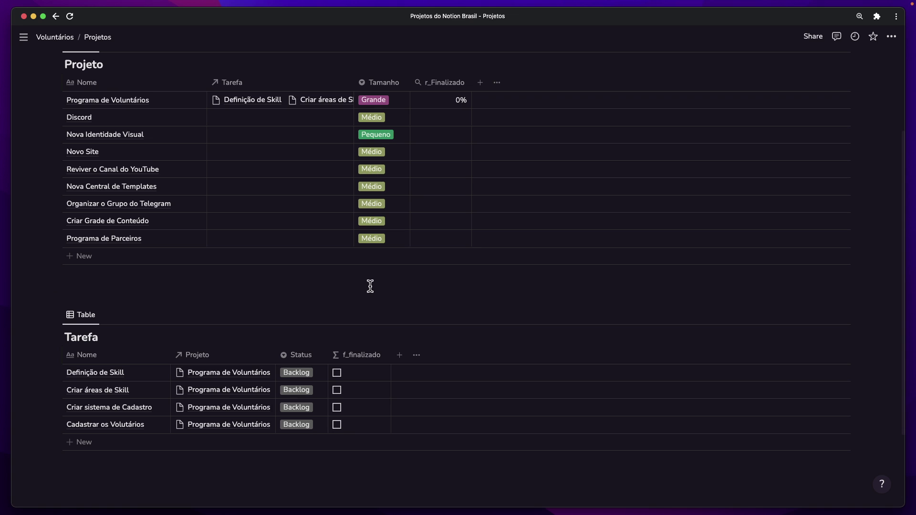
scroll(347, 287, up, 2)
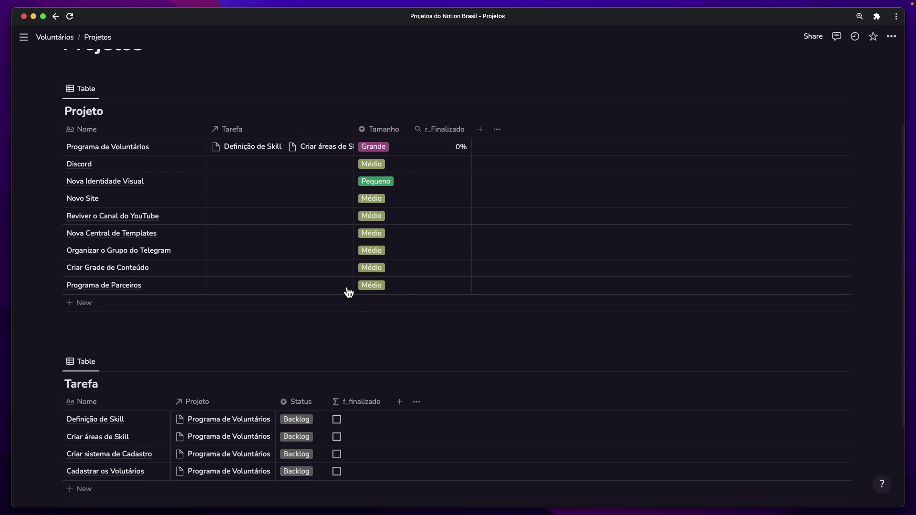
scroll(348, 292, up, 3)
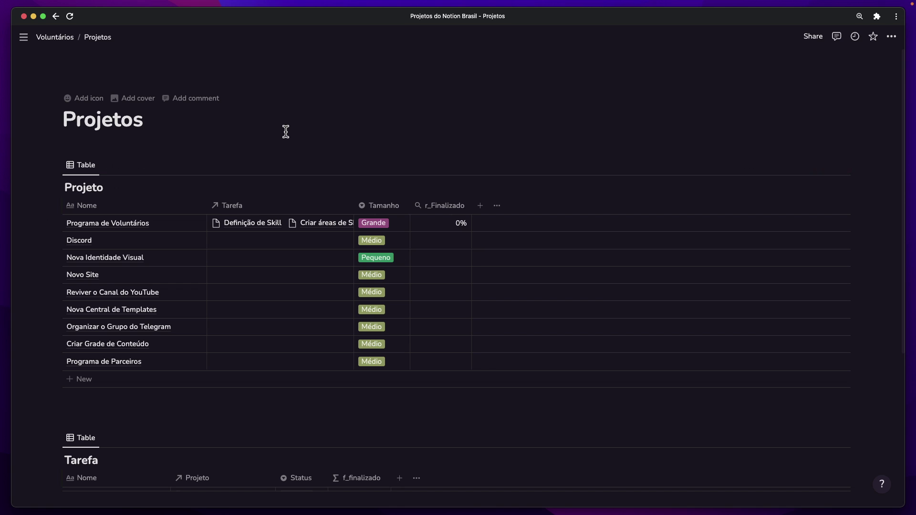
scroll(191, 88, down, 1)
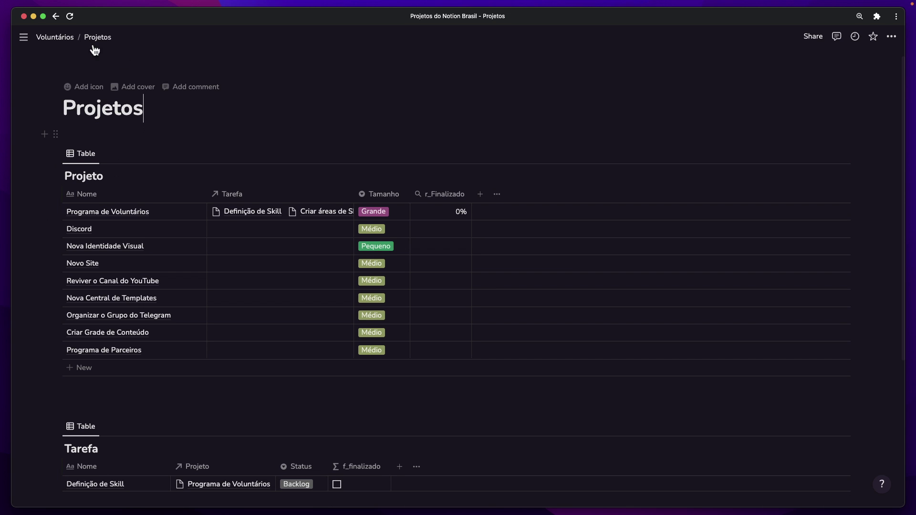
Create an empty subpage titled "Tarefa" inside the Voluntários page
click(55, 38)
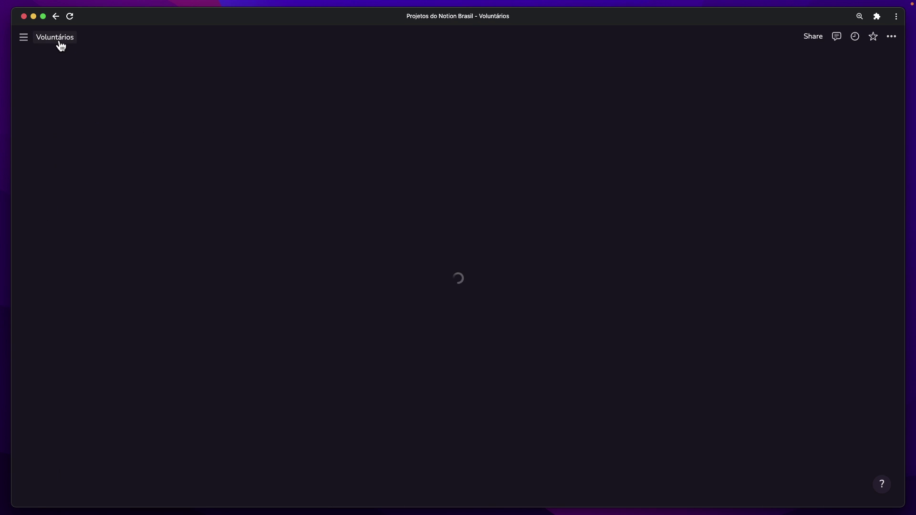
click(328, 184)
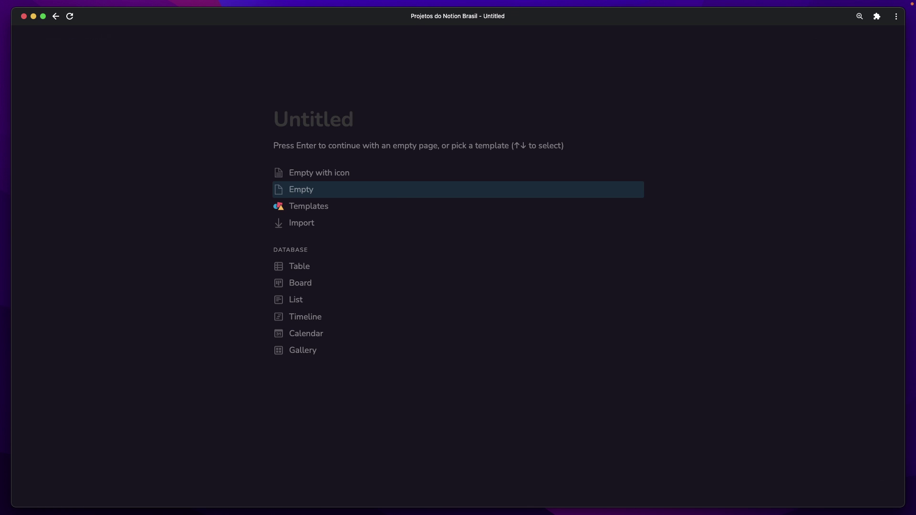
text(Tarefas)
key(BackSpace)
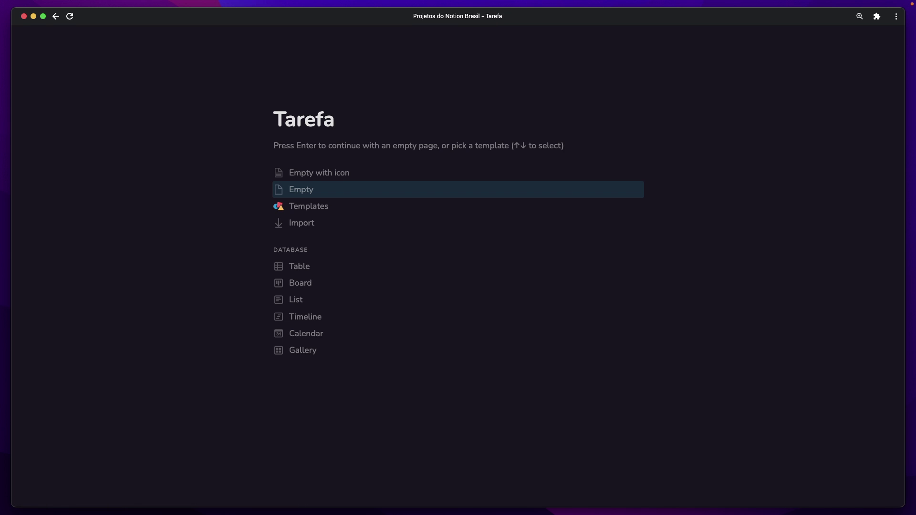
key(Return)
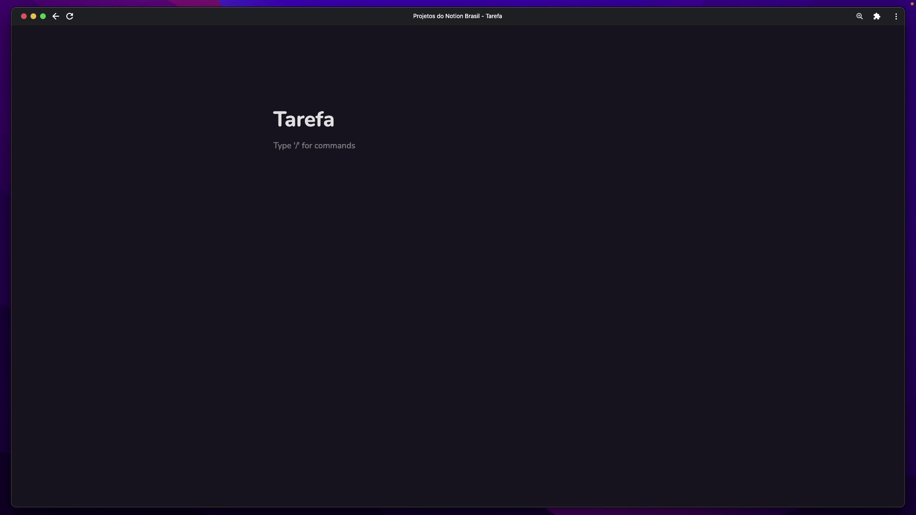
Insert a breadcrumb block enclosed by divider lines beneath the Tarefa page title
text(/)
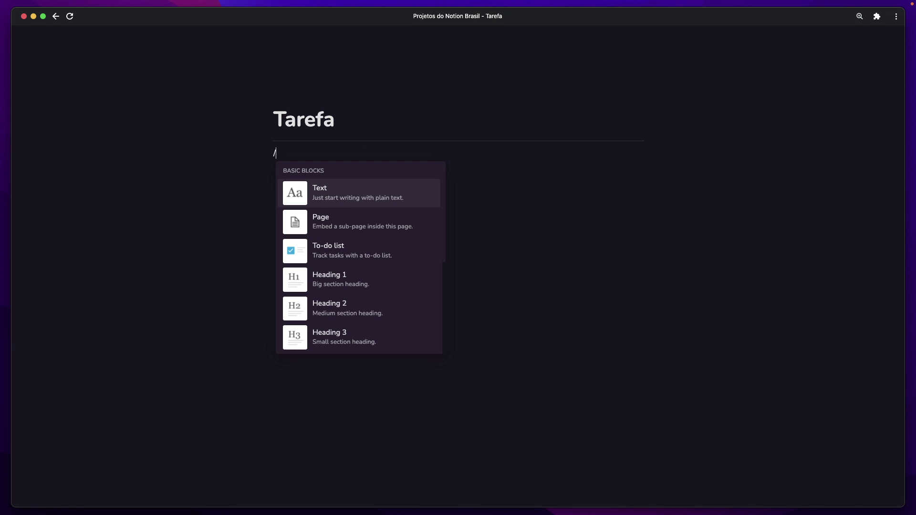
text(bread)
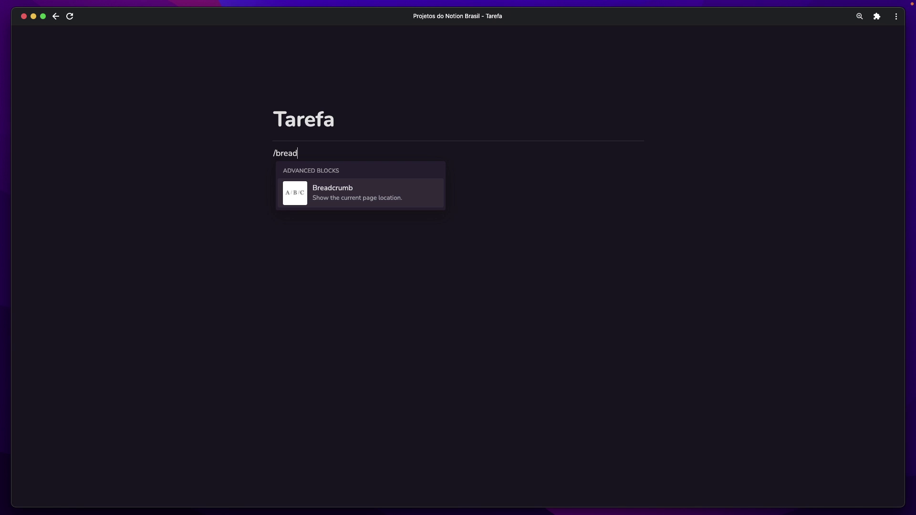
key(Return)
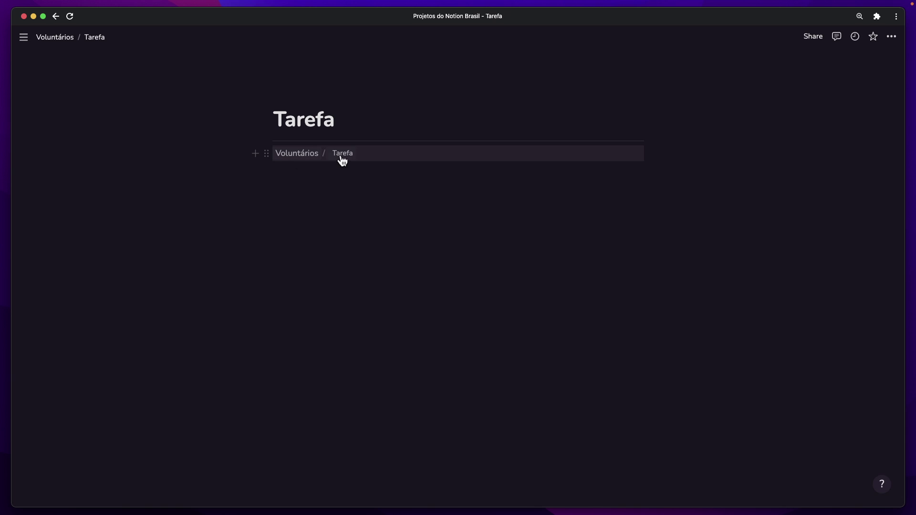
click(359, 163)
text(---)
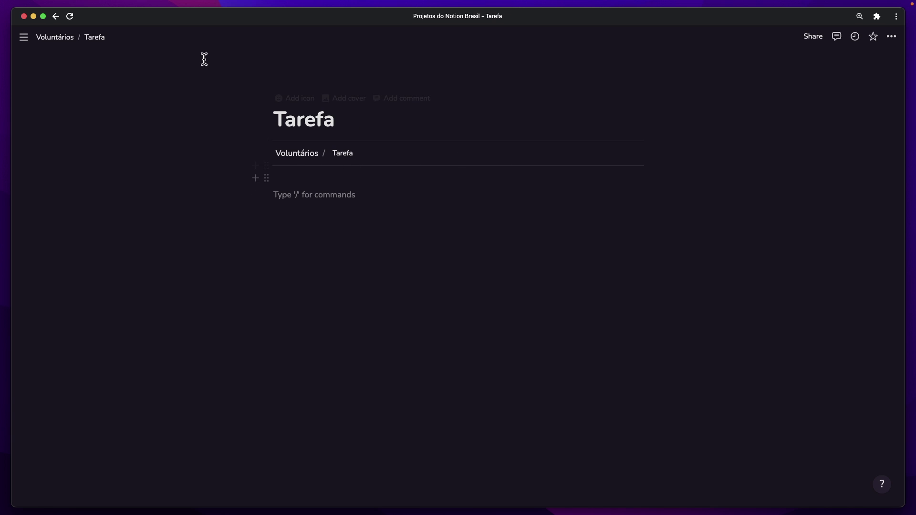
Move the Tarefa database from the Projetos page to the Tarefa page under Voluntários
click(310, 141)
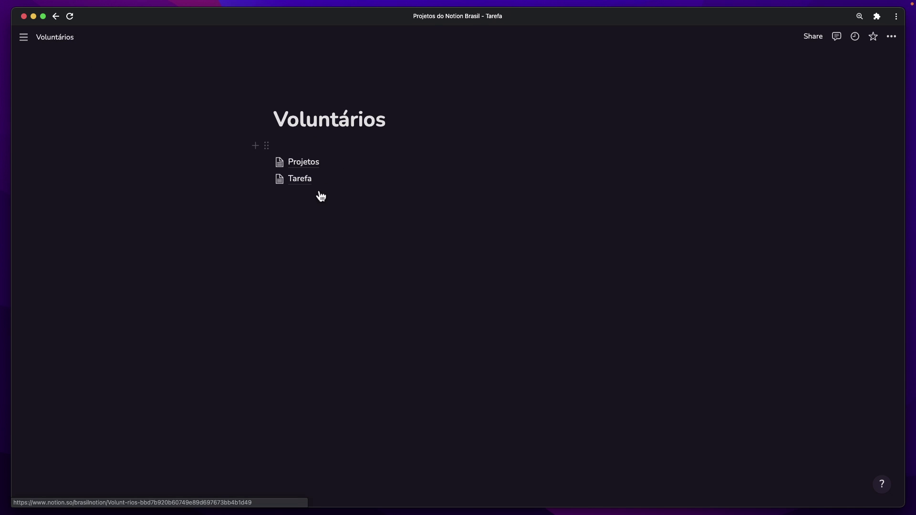
click(305, 165)
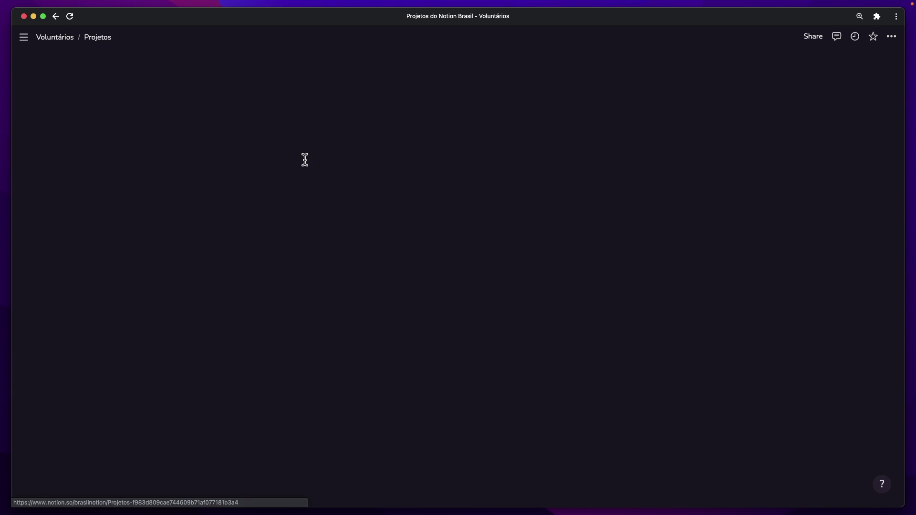
scroll(331, 300, down, 2)
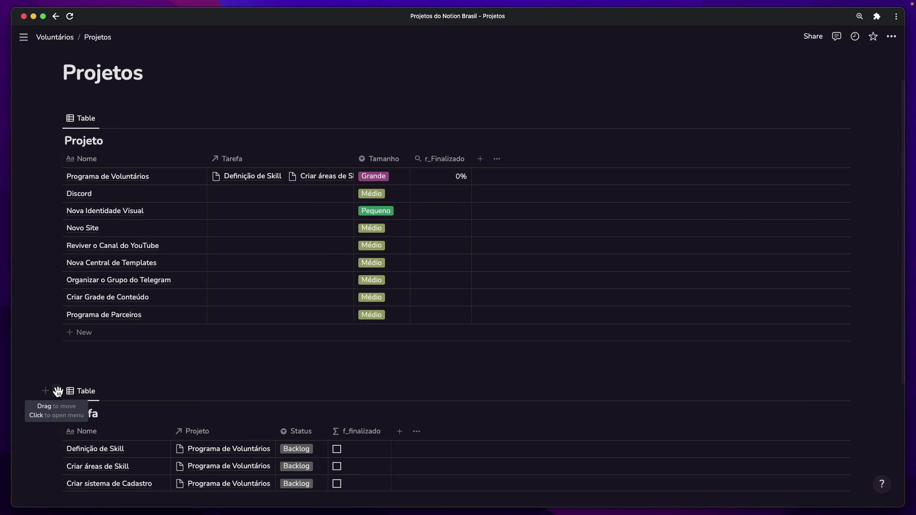
drag(58, 392, 79, 410)
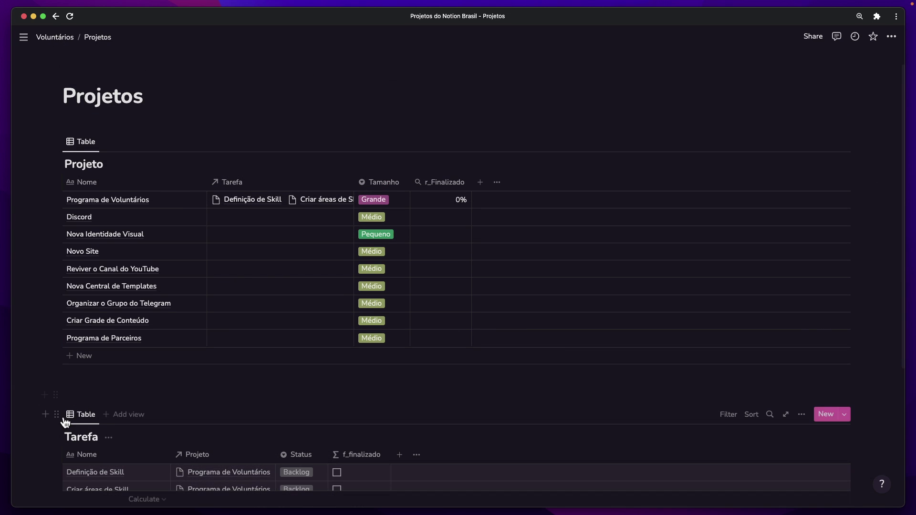
click(56, 421)
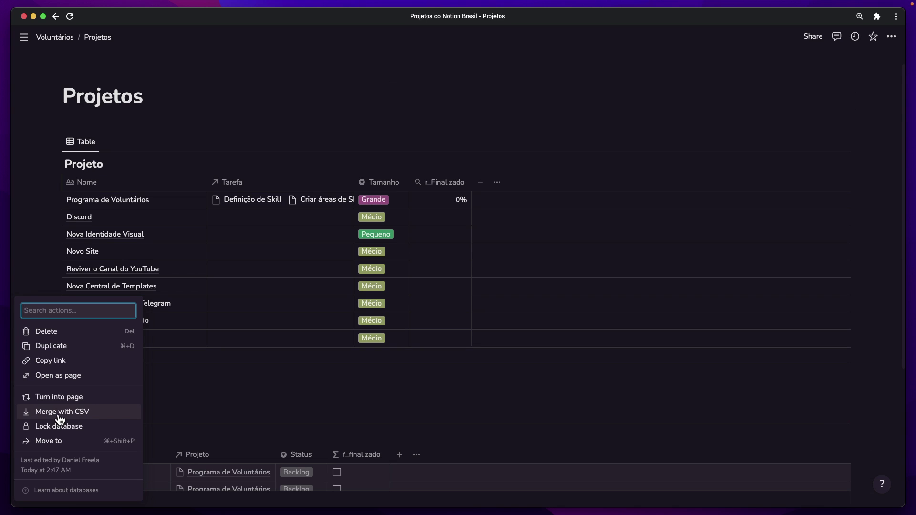
click(93, 444)
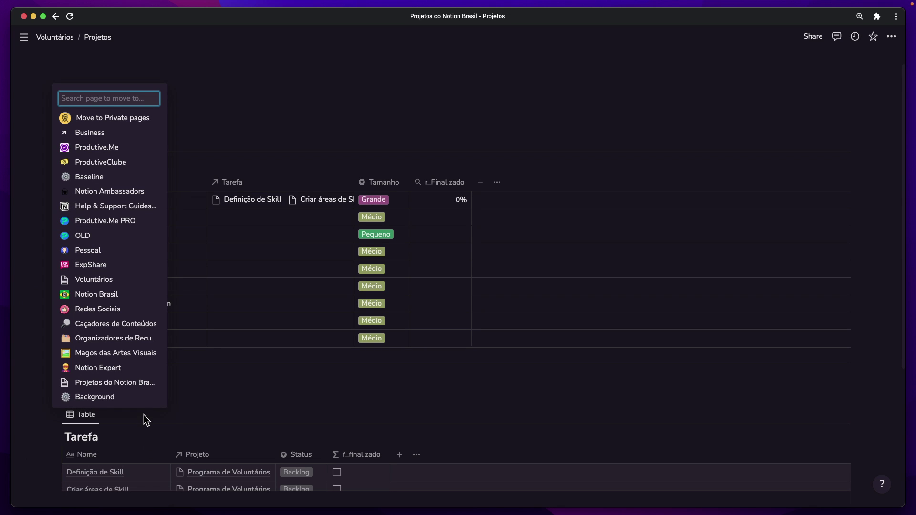
text(tare)
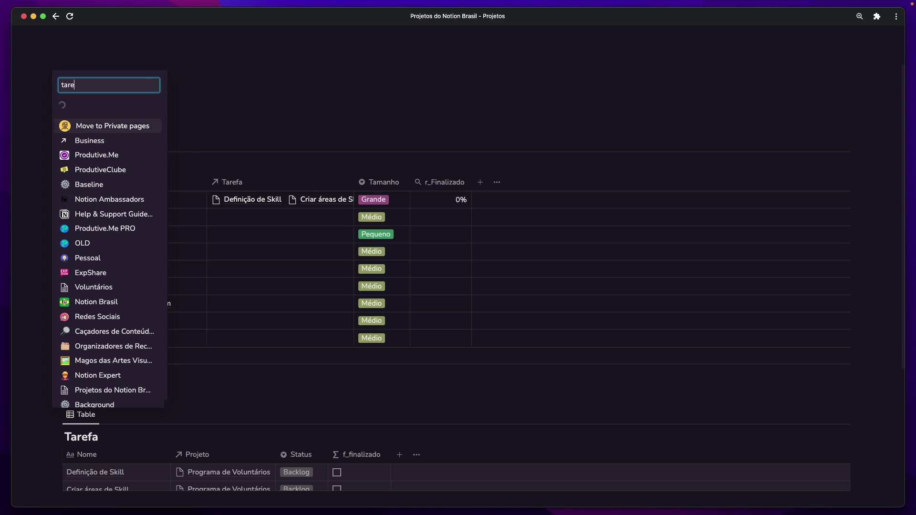
text(fa)
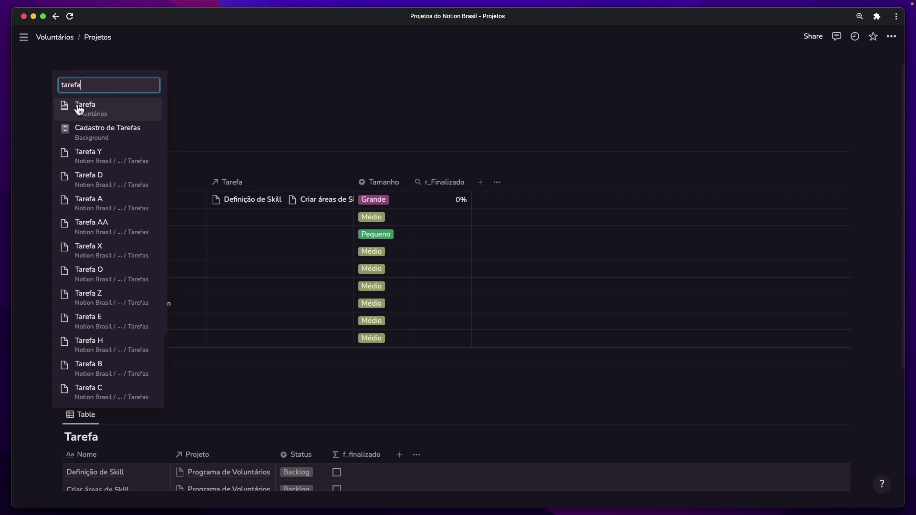
click(95, 109)
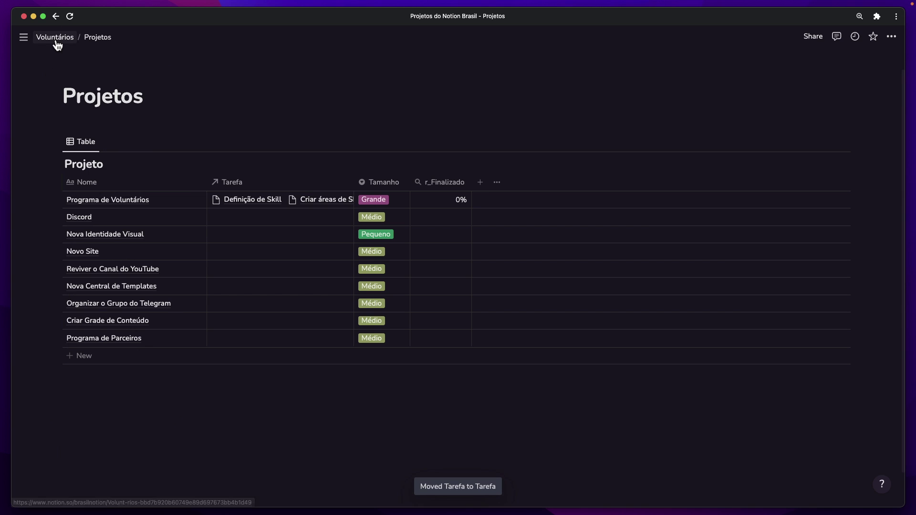
Open the Tarefa page through Voluntários and check the relocated task table
click(56, 38)
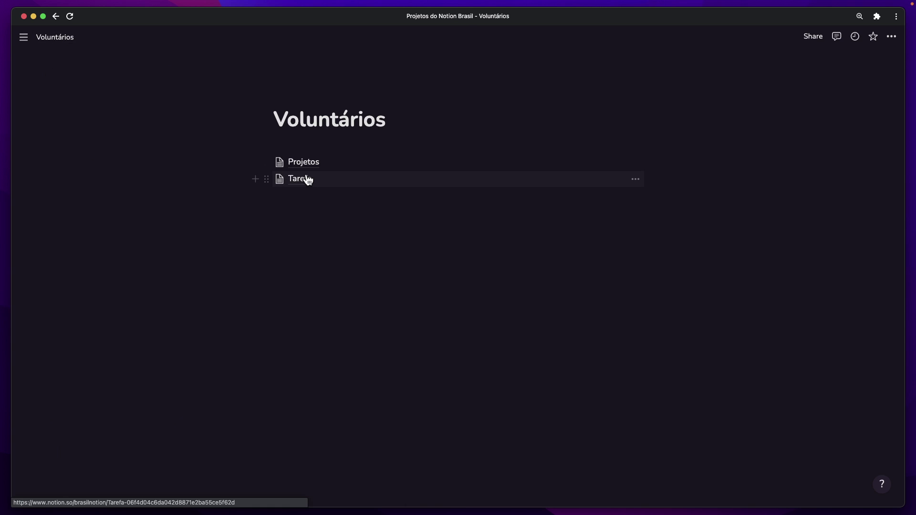
click(305, 178)
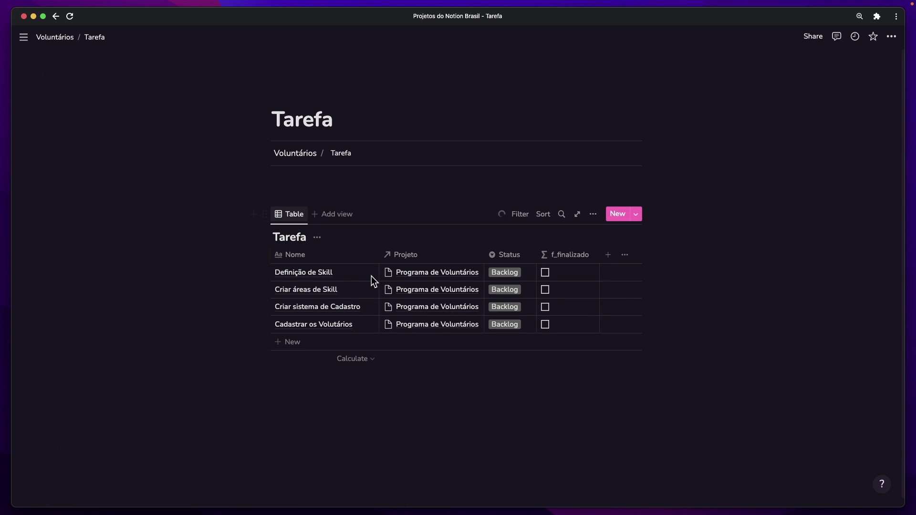
mouse_move(346, 273)
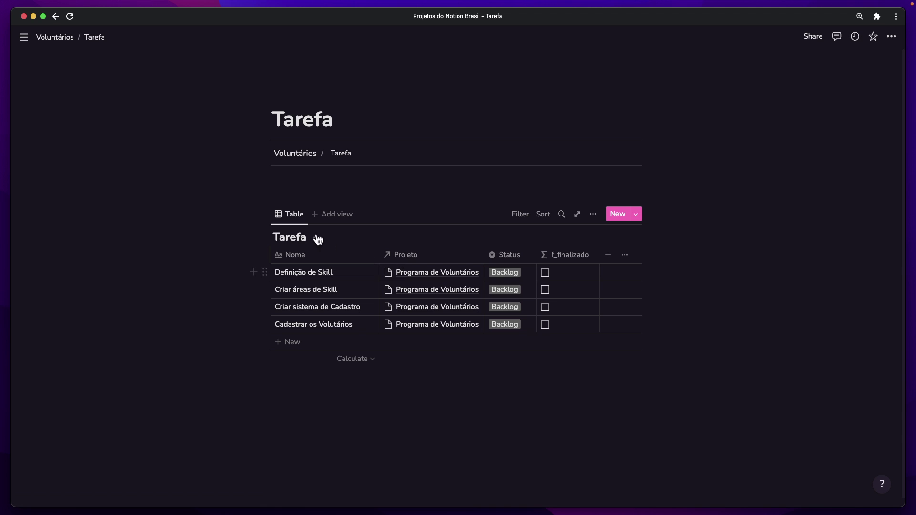
Open the Projetos page through Voluntários and insert a breadcrumb block enclosed by divider lines beneath its title
click(297, 153)
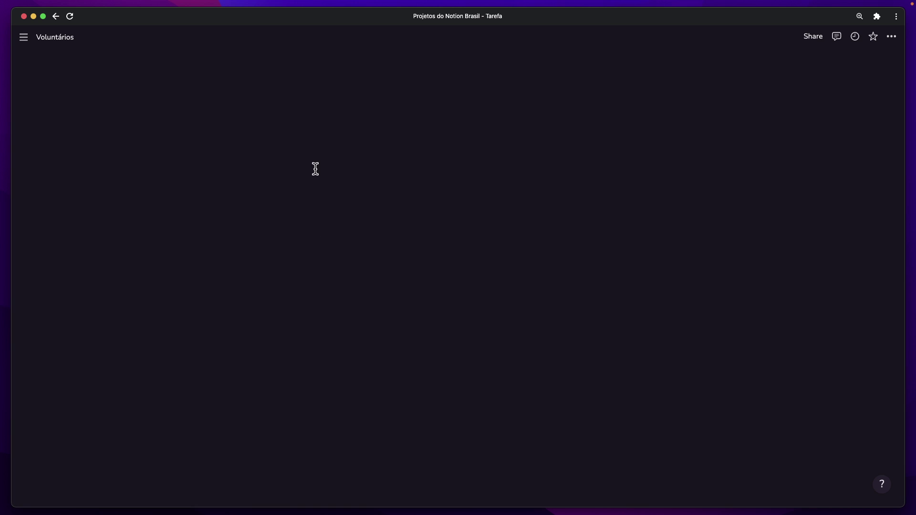
click(309, 163)
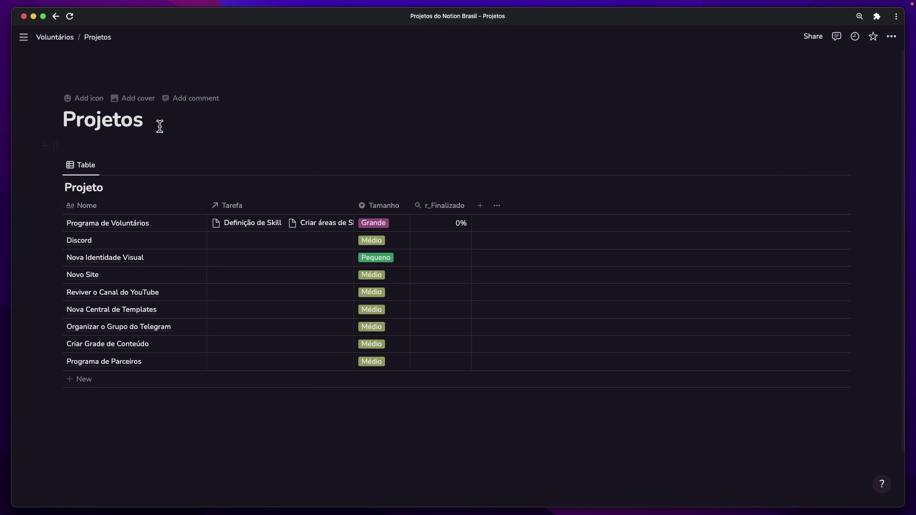
click(164, 122)
key(Return)
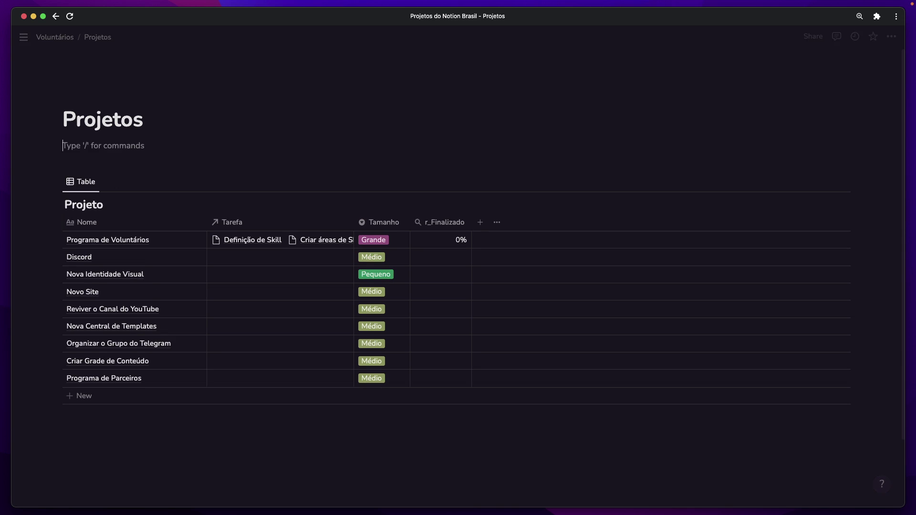
text(/bare)
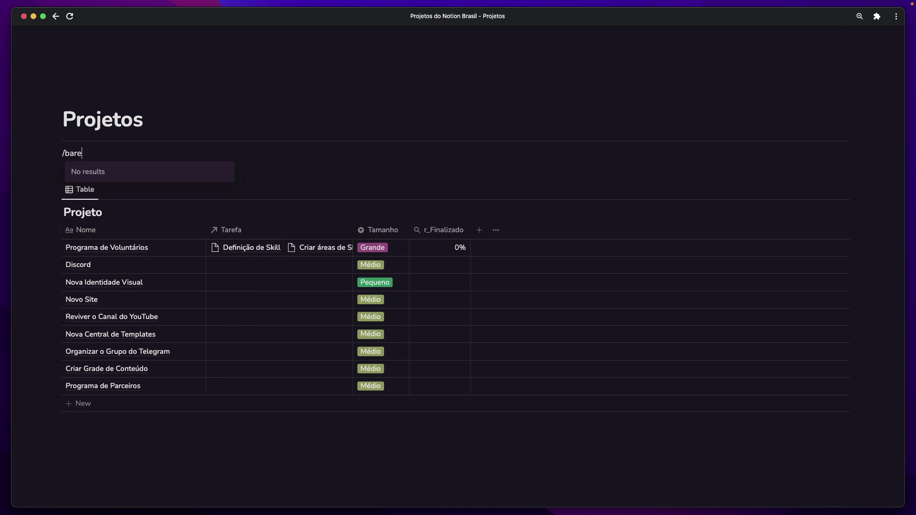
key(BackSpace)
key(BackSpace)
text(read)
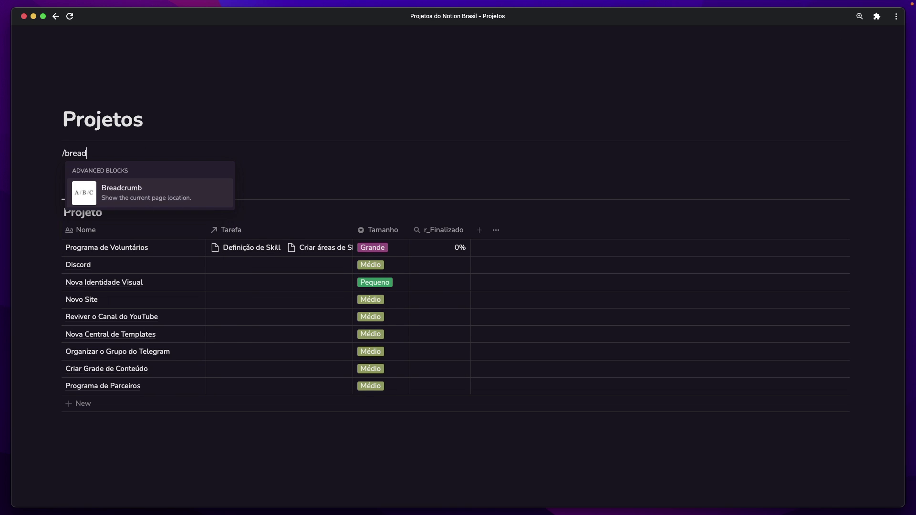
key(Return)
text(---)
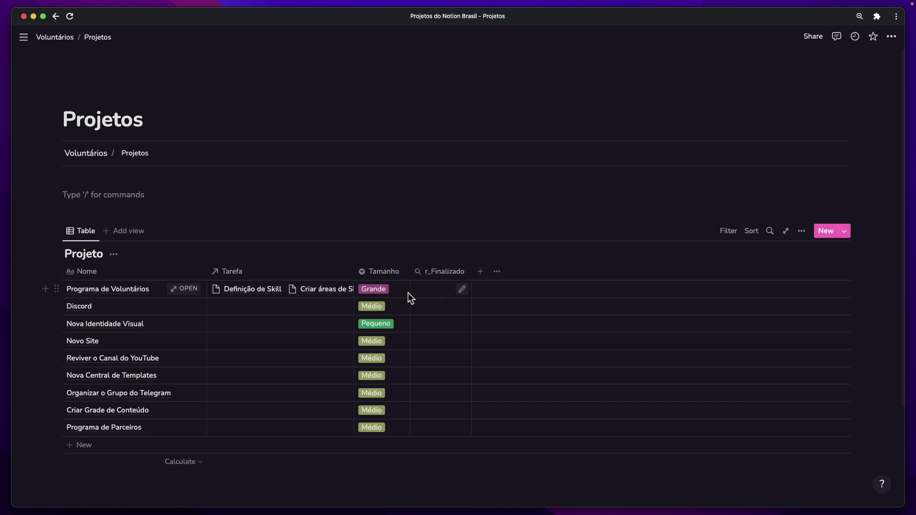
Set the status of the "Definição de Skill" task, linked to Programa de Voluntários, to Feito and return to the Projeto table
click(280, 291)
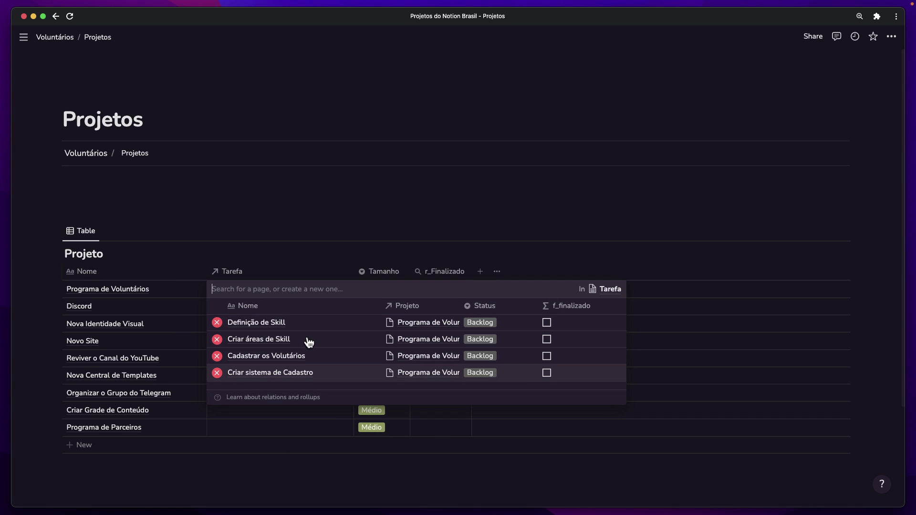
click(488, 331)
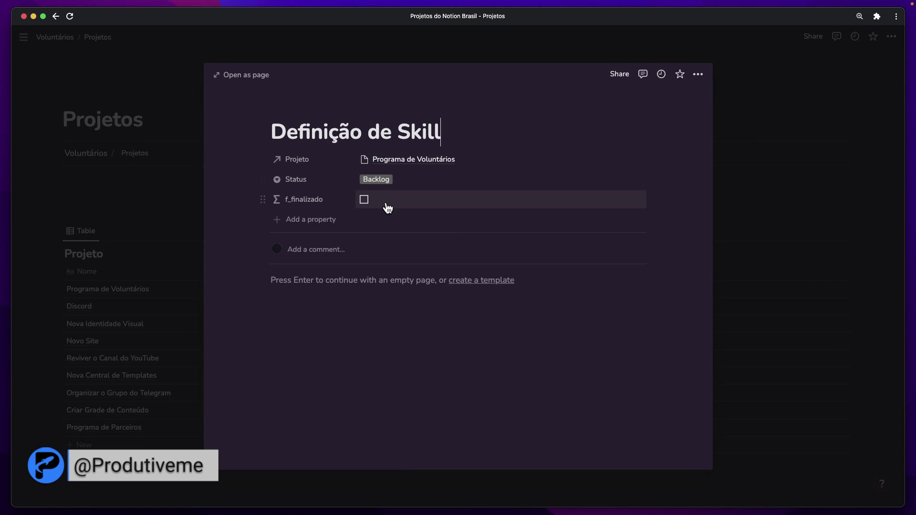
click(386, 180)
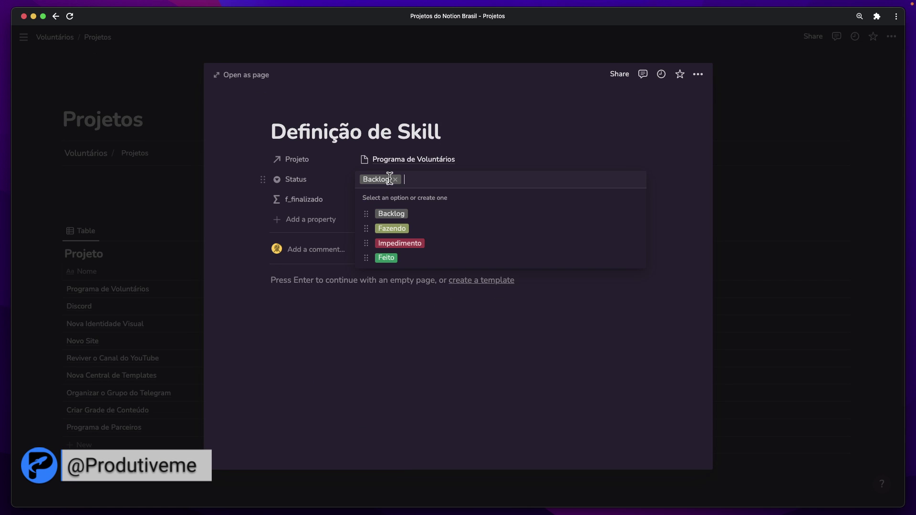
click(392, 258)
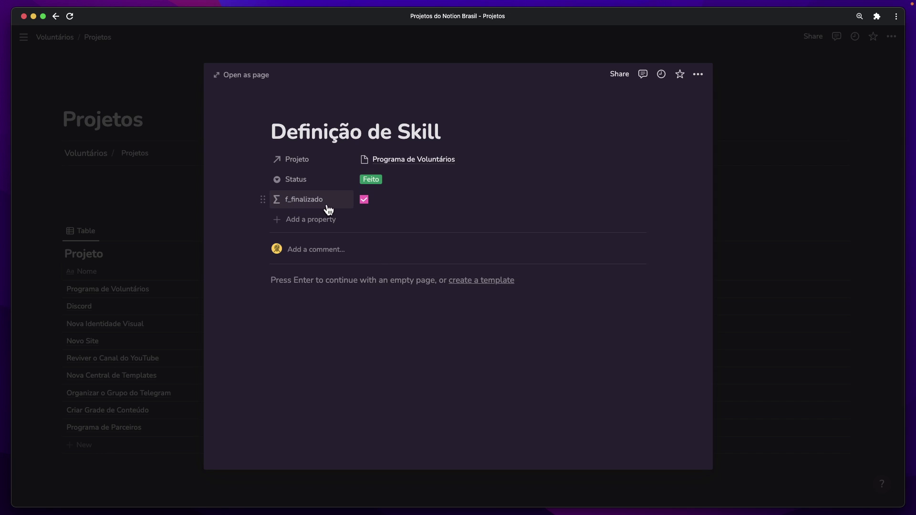
click(110, 203)
click(267, 191)
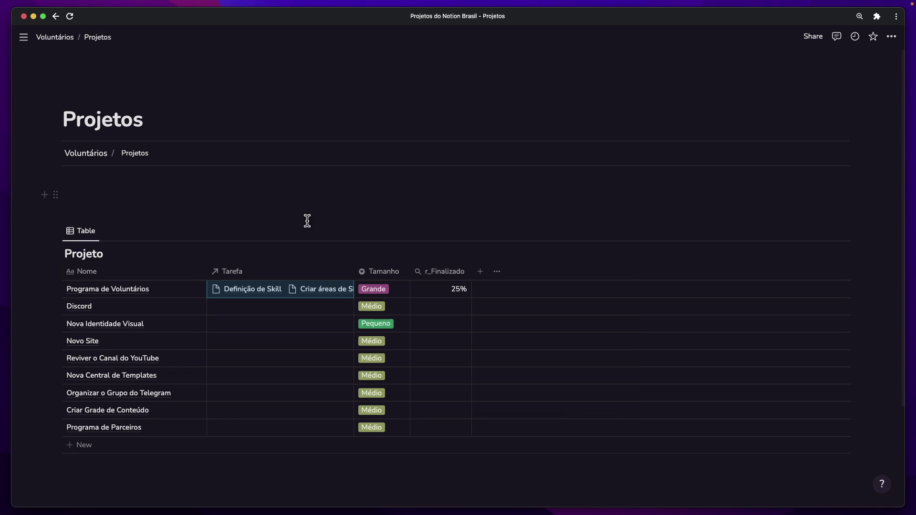
Add a new property of type Formula to the Projeto table
click(481, 274)
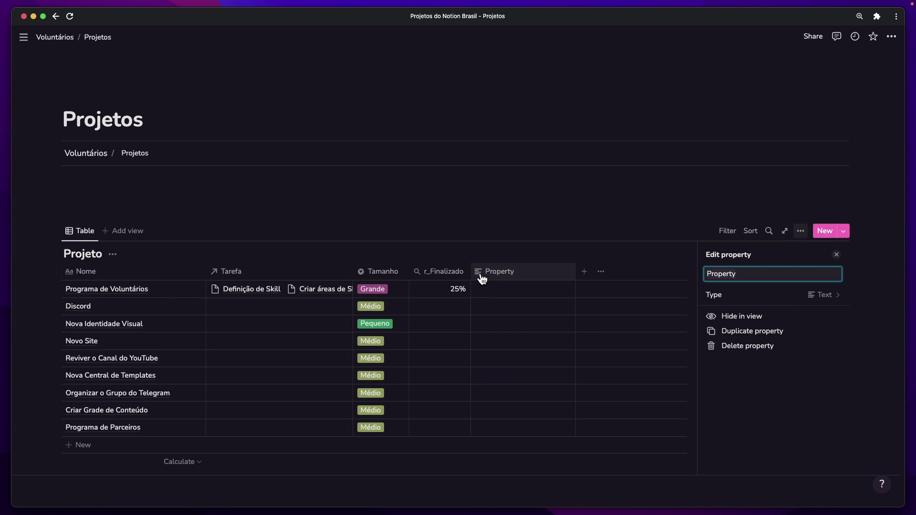
click(798, 296)
click(739, 404)
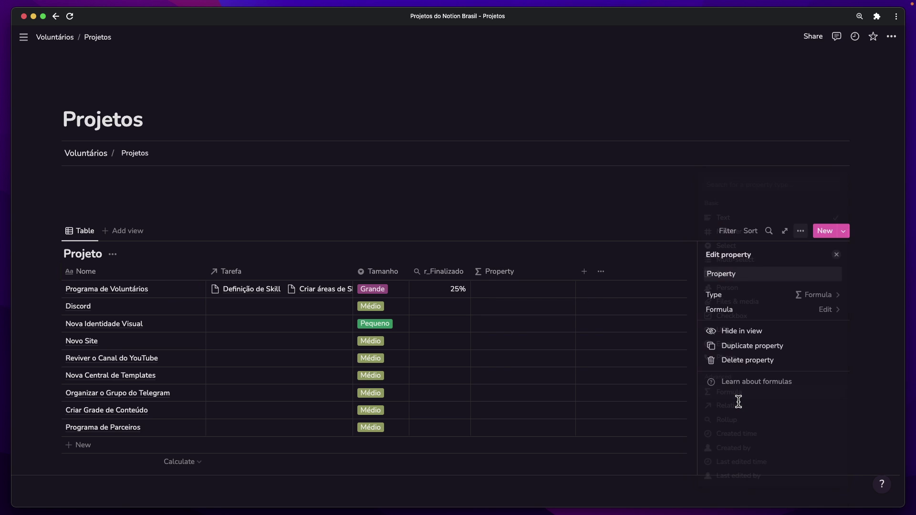
Enter the formula toNumber(prop("r_Finalizado"))*100 in the new property
click(505, 289)
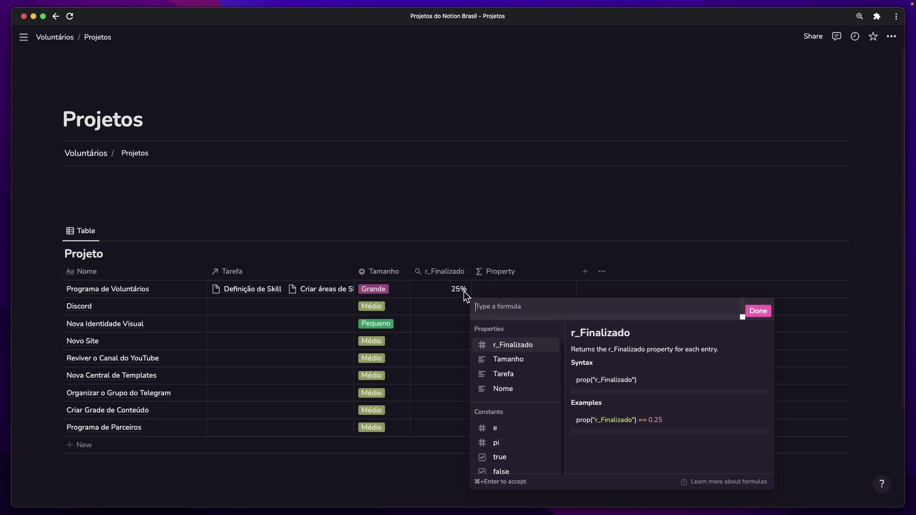
text(toN)
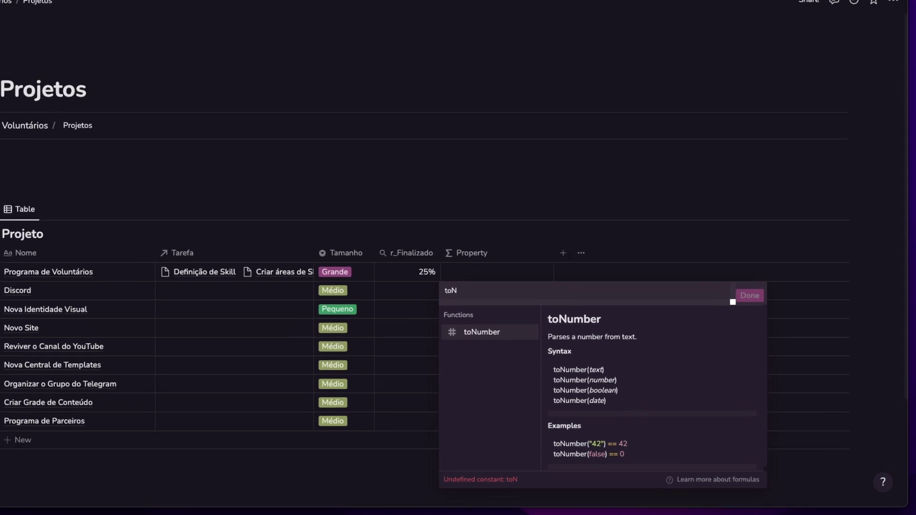
click(471, 334)
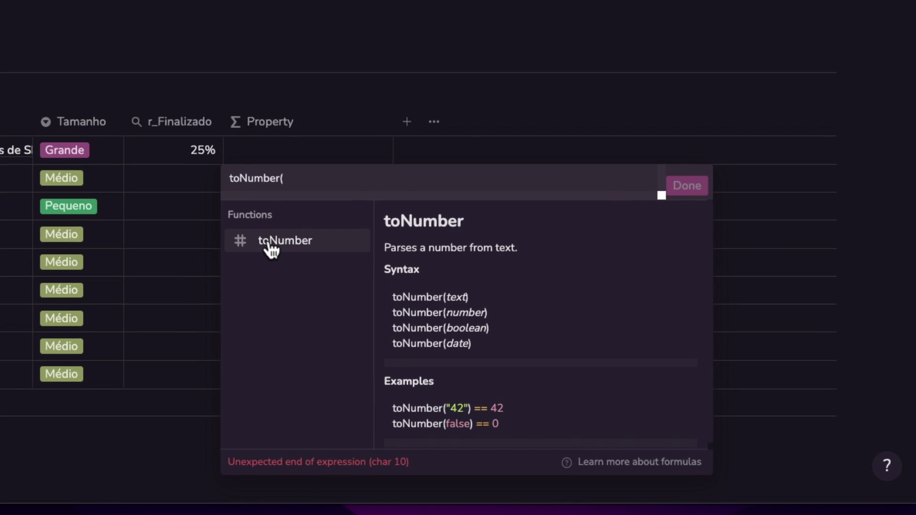
click(307, 178)
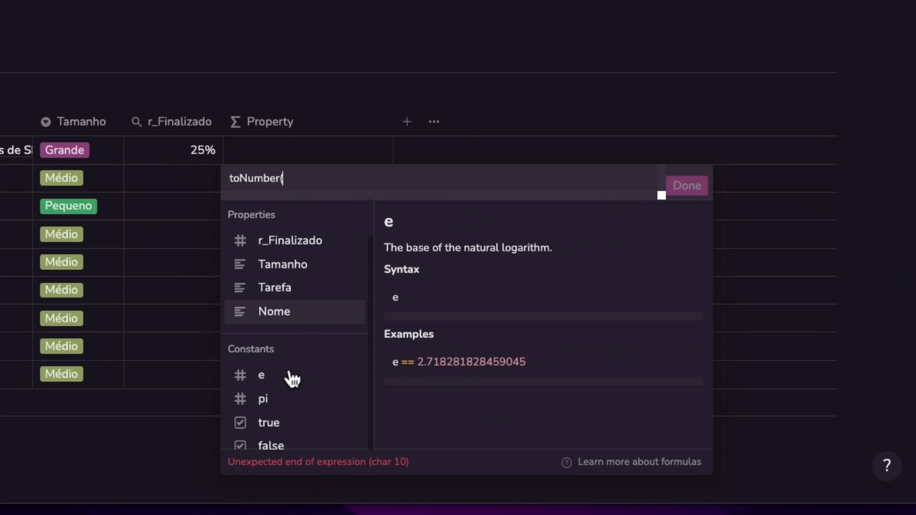
click(299, 244)
text())
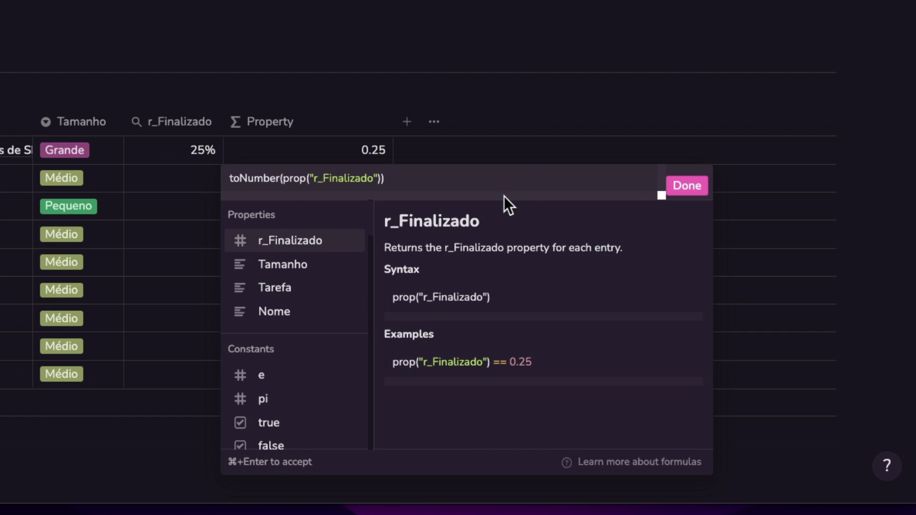
text(*100)
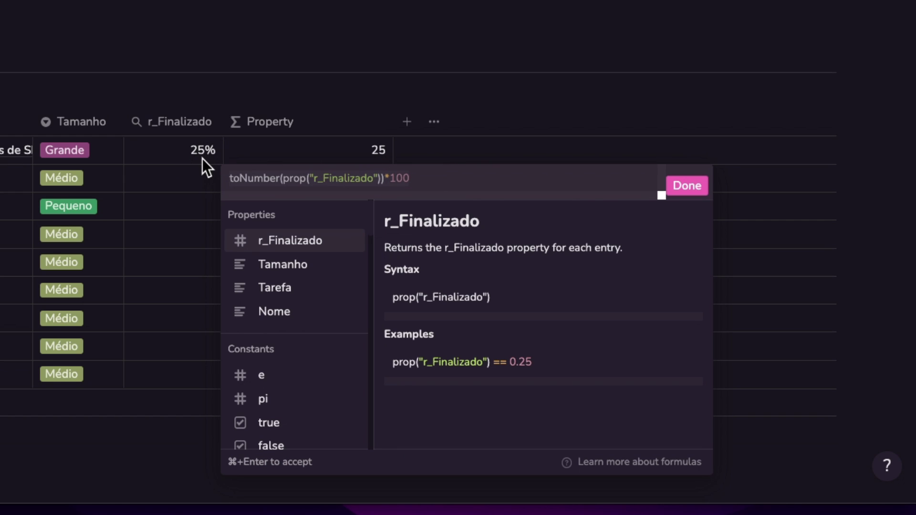
Wrap the formula as toNumber(toNumber(prop("r_Finalizado"))*100), save it and narrow the formula column
key(super+a)
text(to)
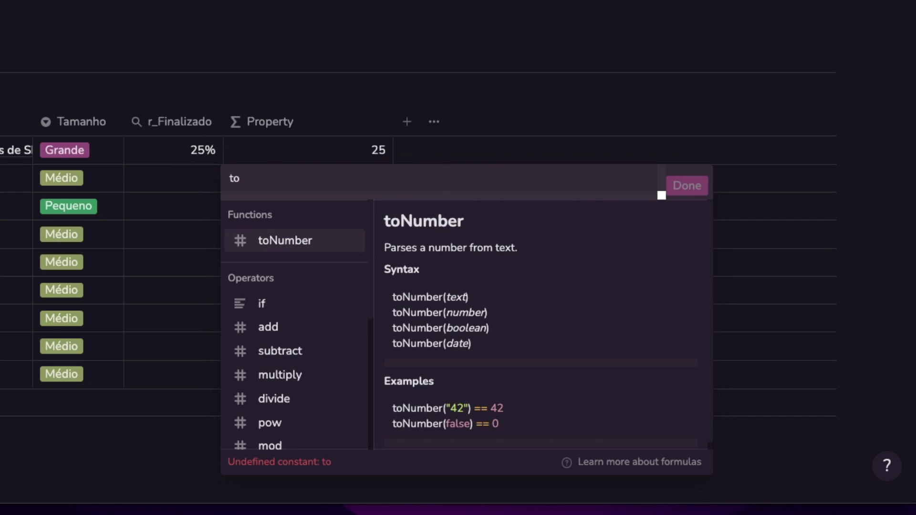
key(Tab)
text(toNumber(prop("r_Finalizado"))*100)
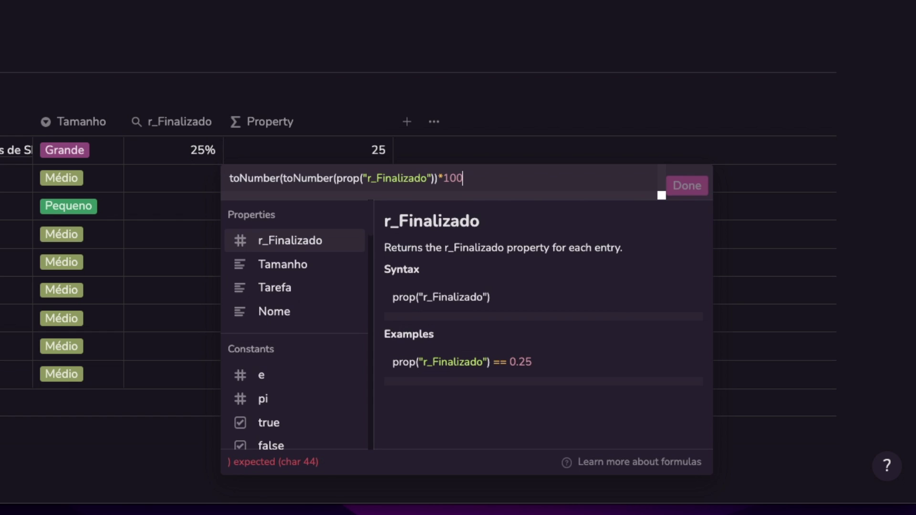
text())
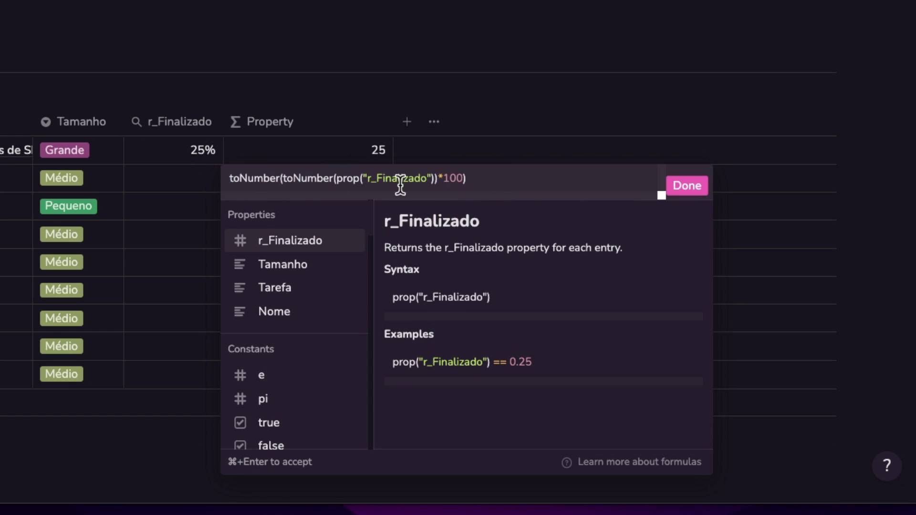
click(670, 191)
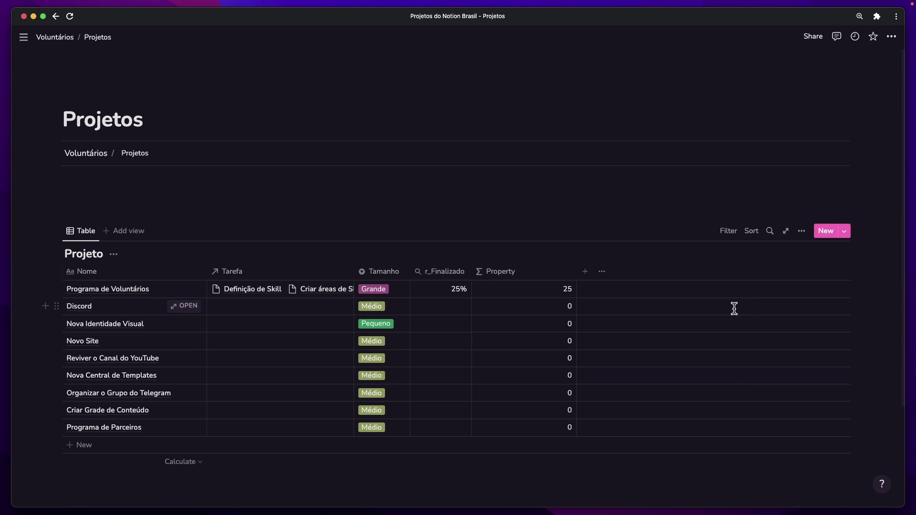
drag(577, 277, 533, 276)
Check the statuses of the tasks linked to Programa de Voluntários and open the Tarefa page through Voluntários
click(314, 286)
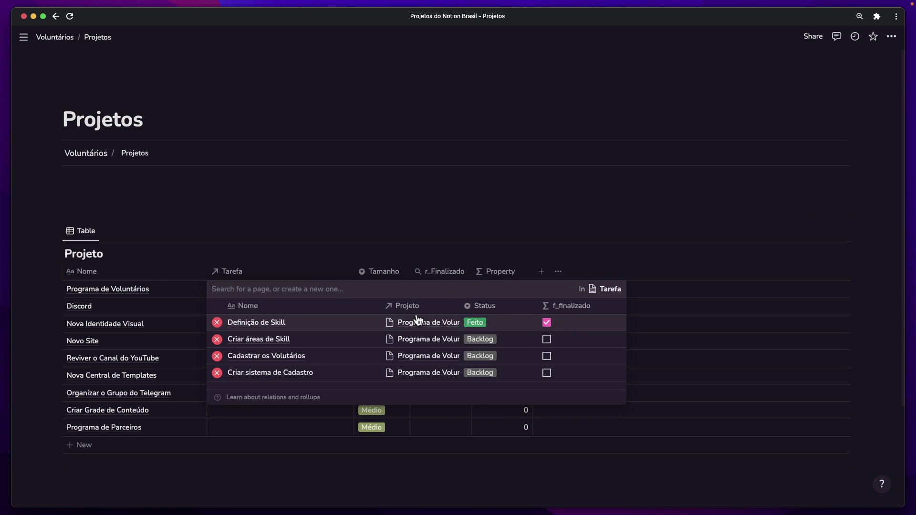
click(294, 228)
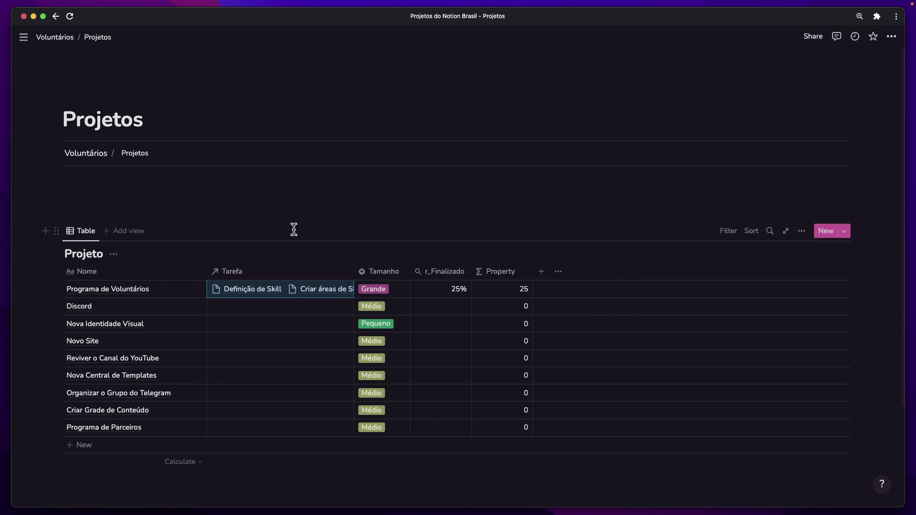
click(94, 158)
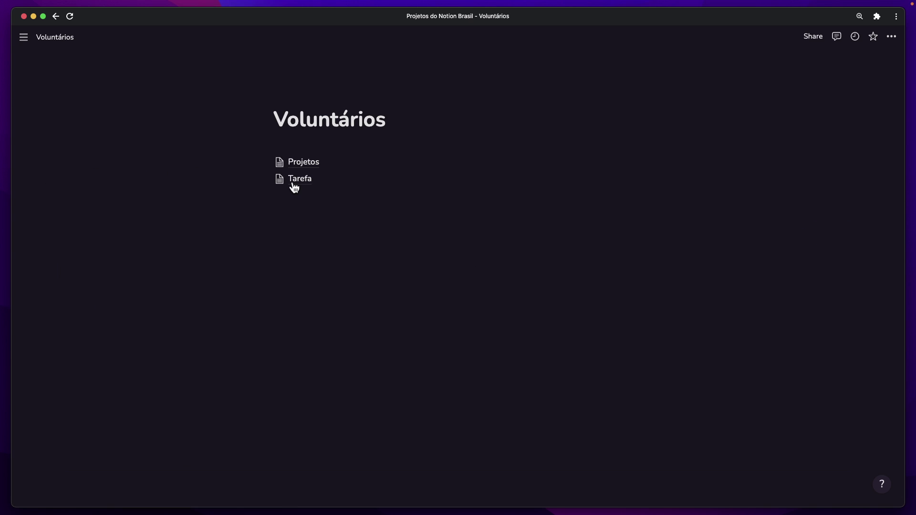
click(295, 180)
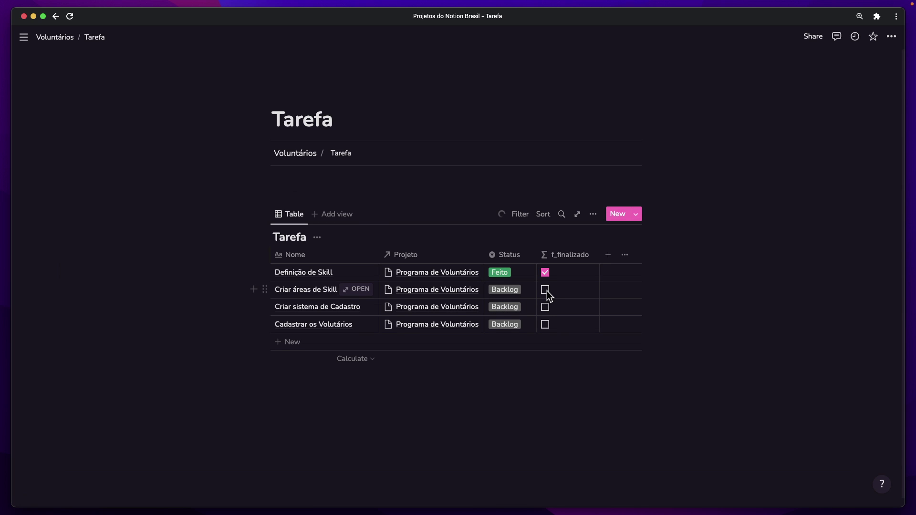
Copy the Feito status of "Definição de Skill" to the other three tasks in the Tarefa table
click(517, 292)
key(Escape)
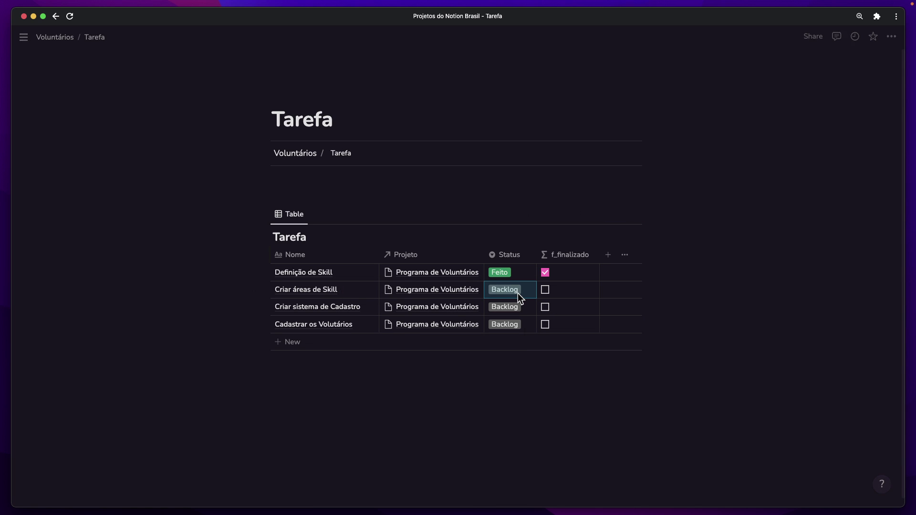
key(Up)
key(ctrl+c)
key(Down)
key(shift+Down)
key(shift+Down)
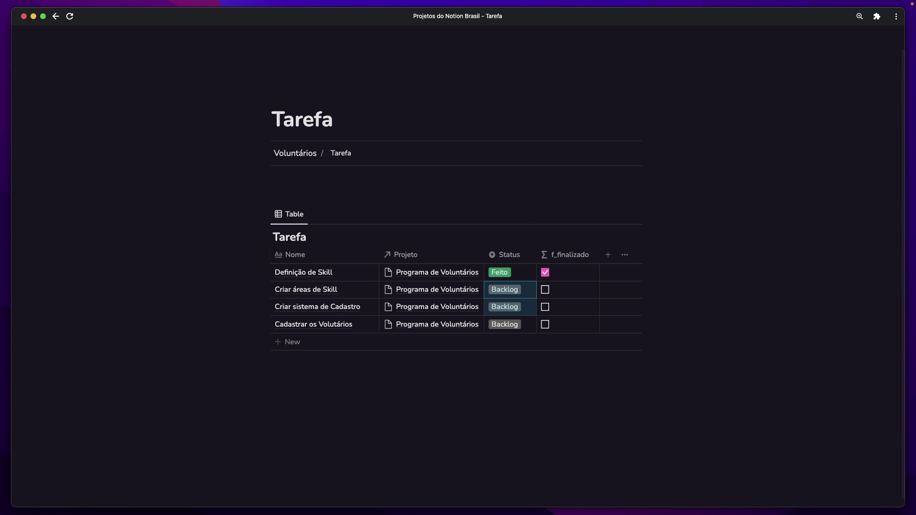
key(ctrl+v)
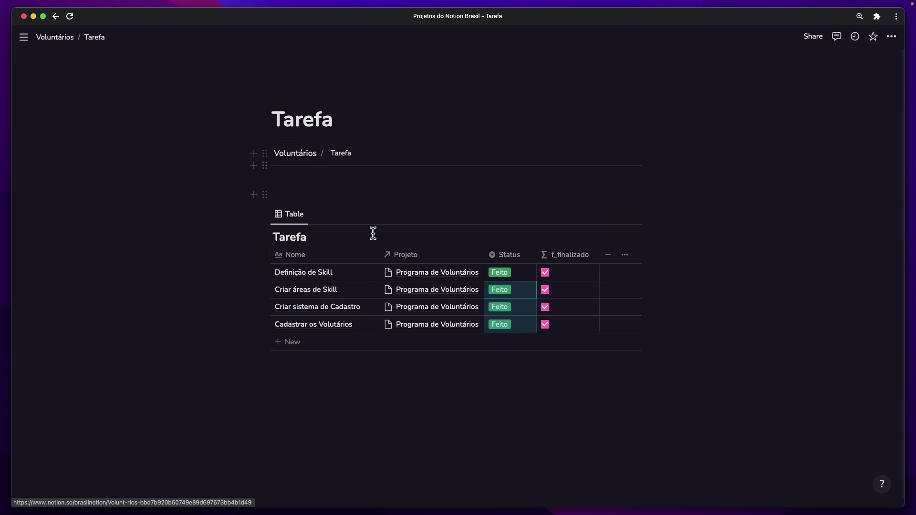
In the Projeto database, replace the Property formula with if(toNumber(toNumber(prop("r_Finalizado")) * 100)==100,true,false) and save it
click(415, 272)
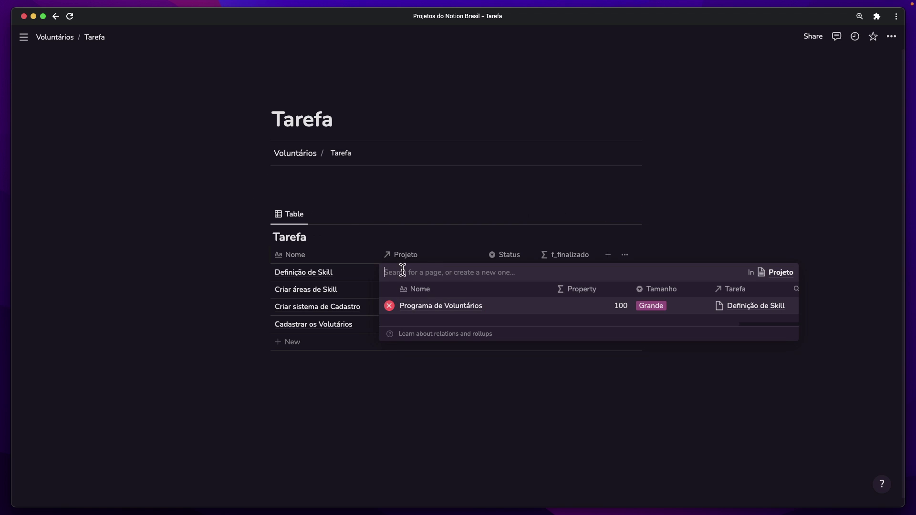
click(787, 277)
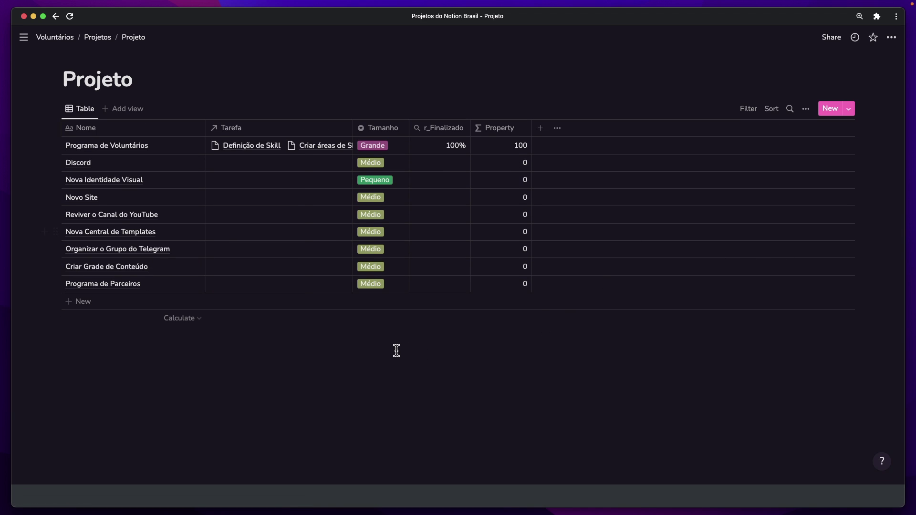
click(515, 149)
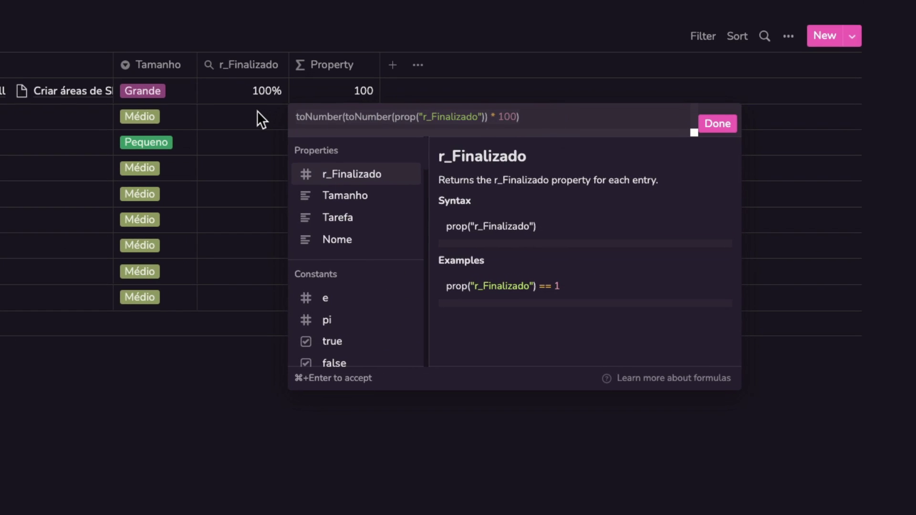
key(super+a)
key(BackSpace)
text(if()
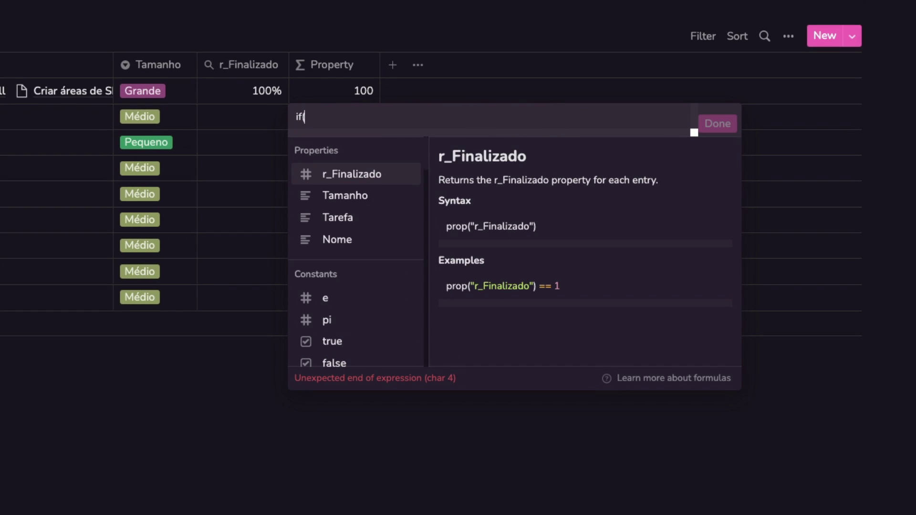
key(super+v)
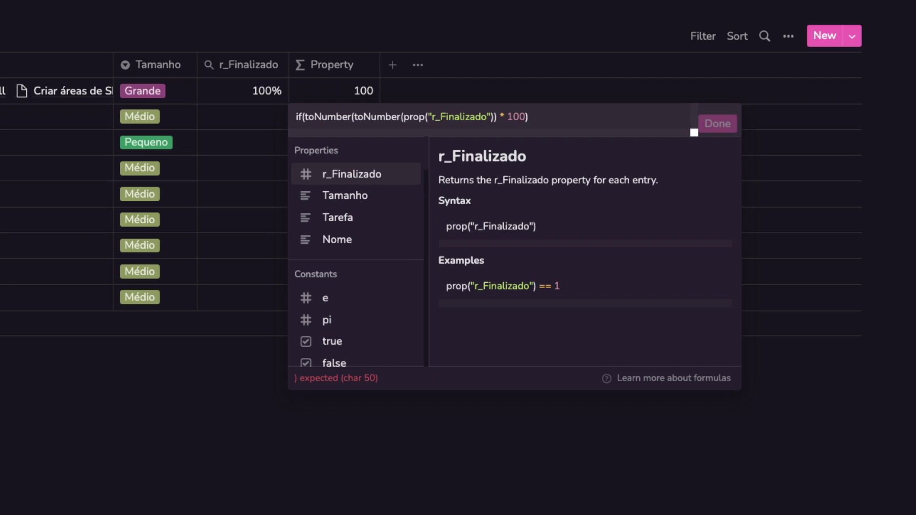
text(==100,true,fals)
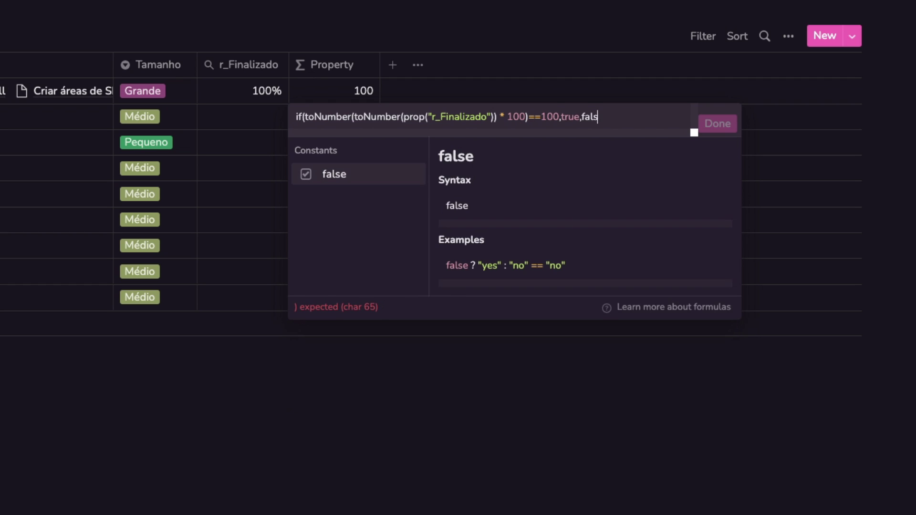
text(e))
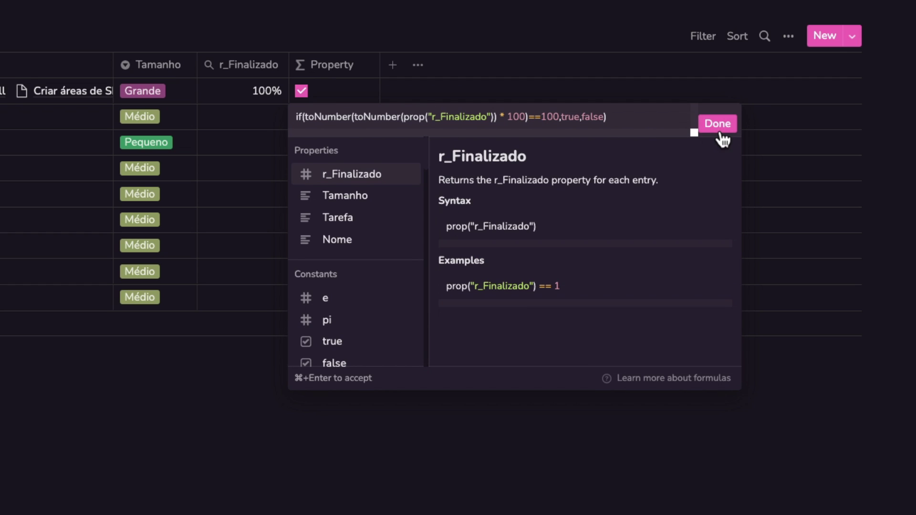
click(718, 125)
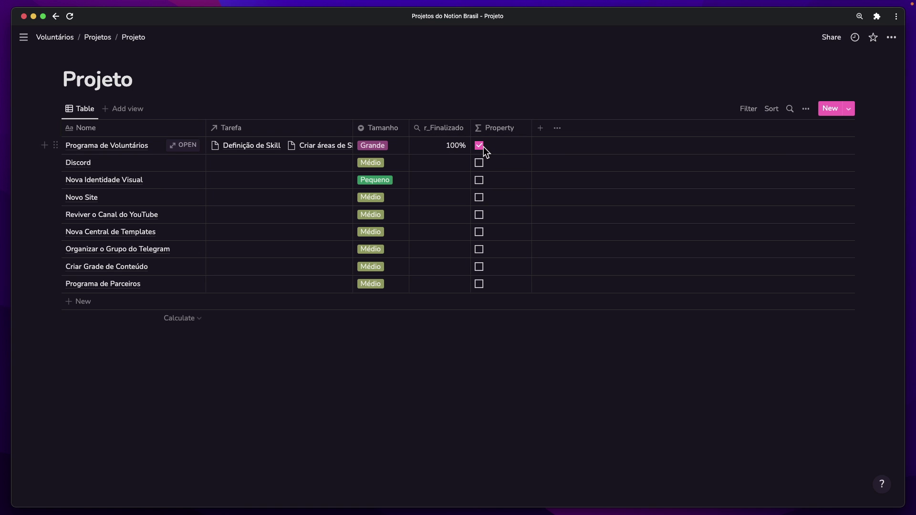
Rename the new formula property in the Projeto table as f_Finalizado
click(497, 131)
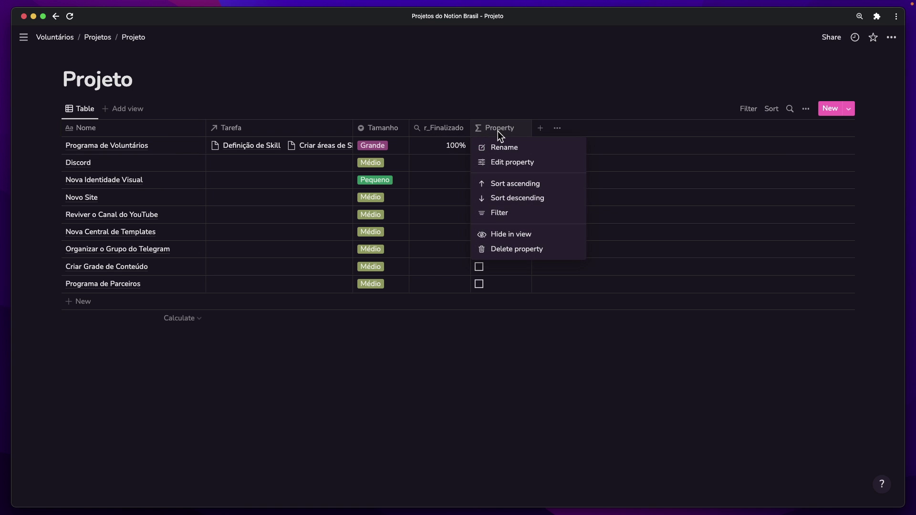
click(510, 149)
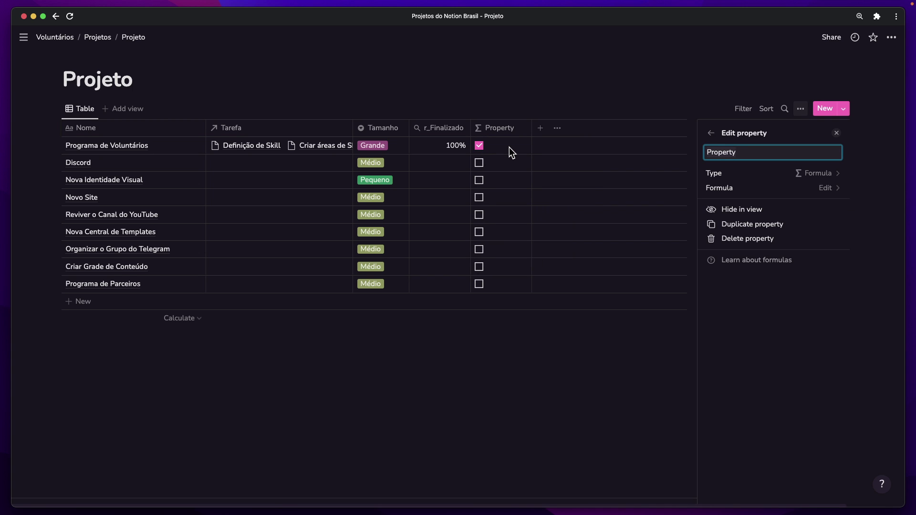
text(f_Finalizado)
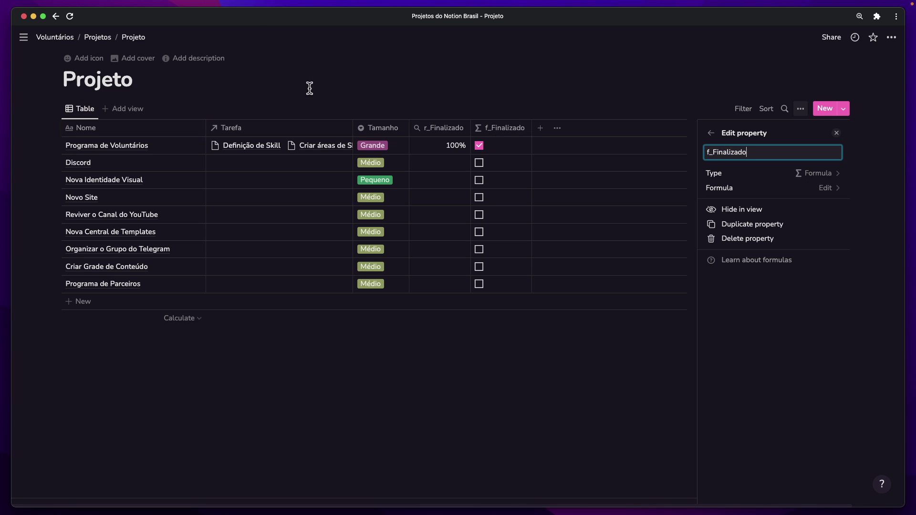
click(518, 93)
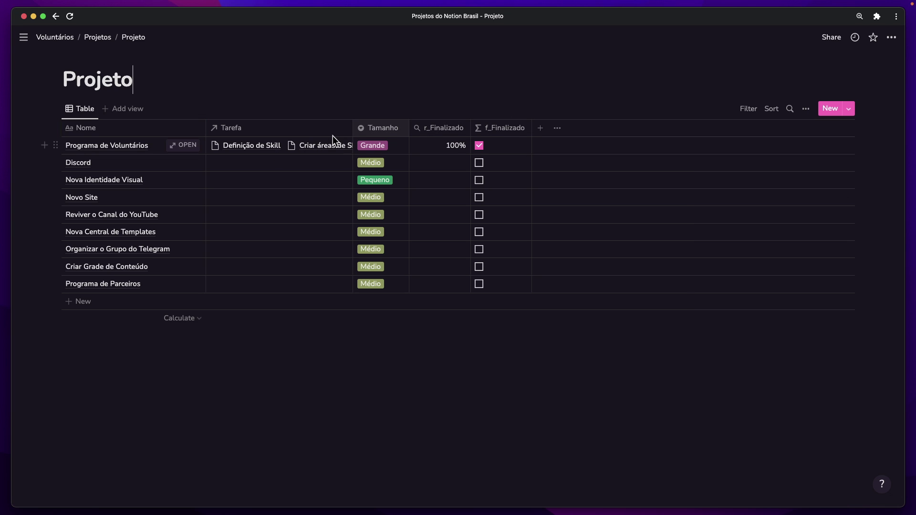
Open the Tarefa database from the project's task relation and set the status of "Criar áreas de Skill" to Backlog
click(266, 146)
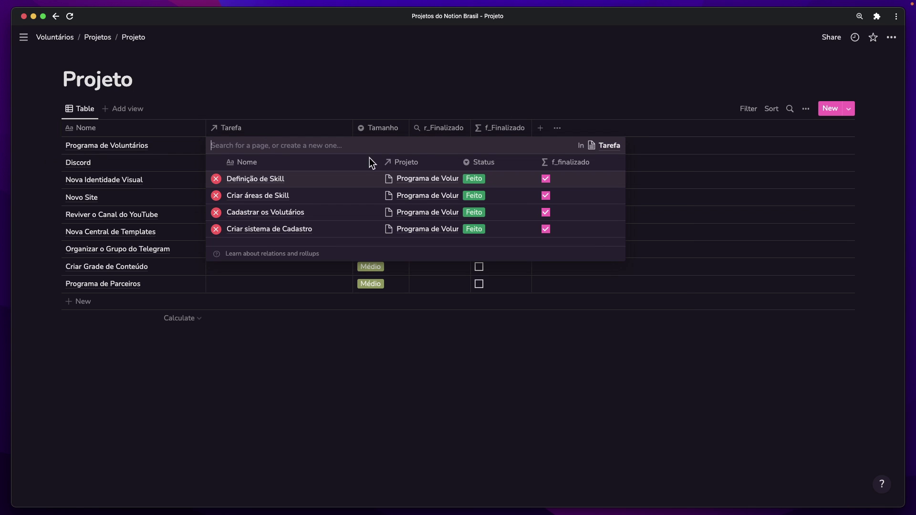
click(612, 150)
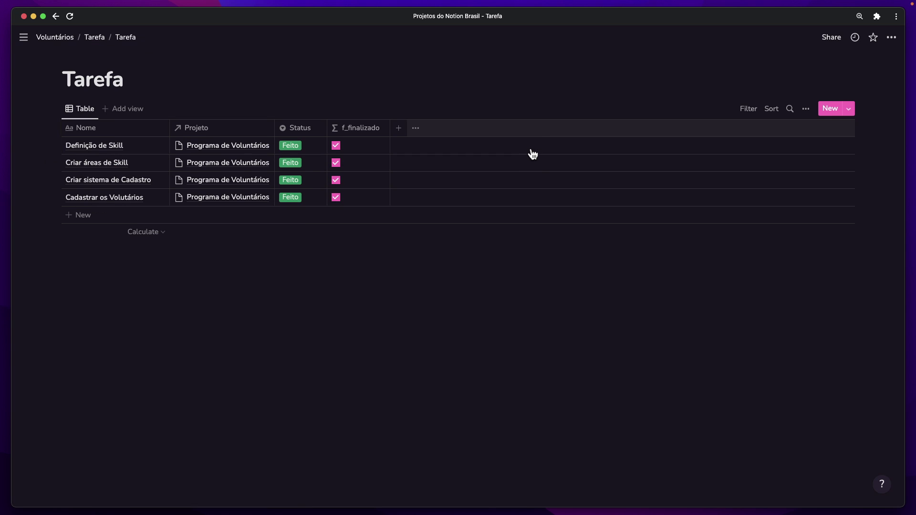
click(299, 163)
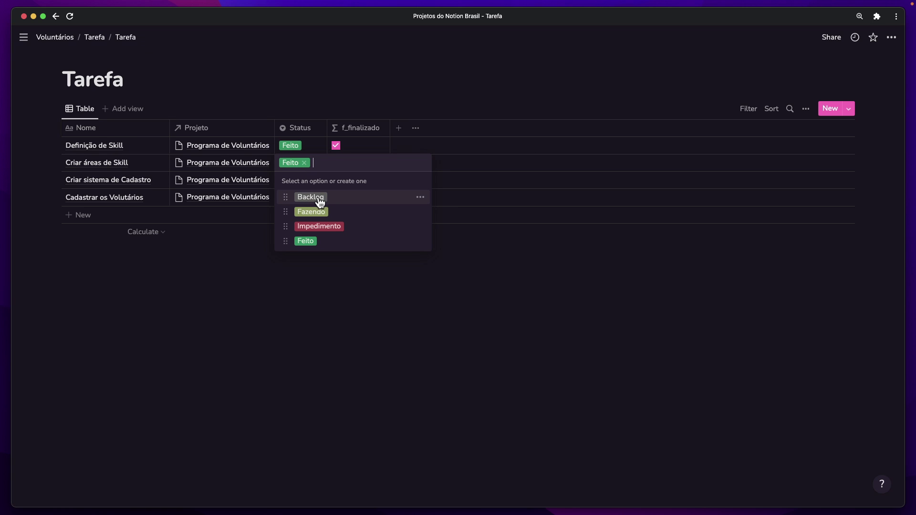
click(316, 196)
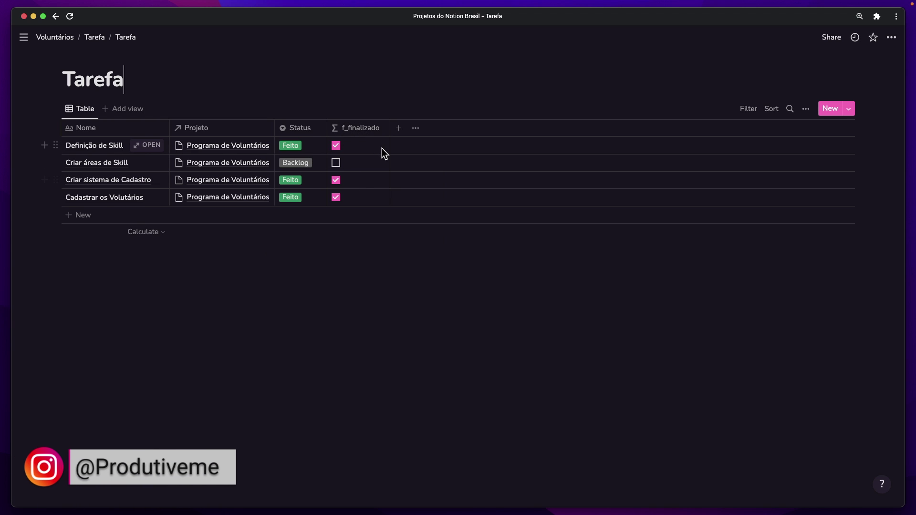
Open the linked Programa de Voluntários project, set its f_Finalizado property to Always hide, and return to the Tarefa table
click(264, 164)
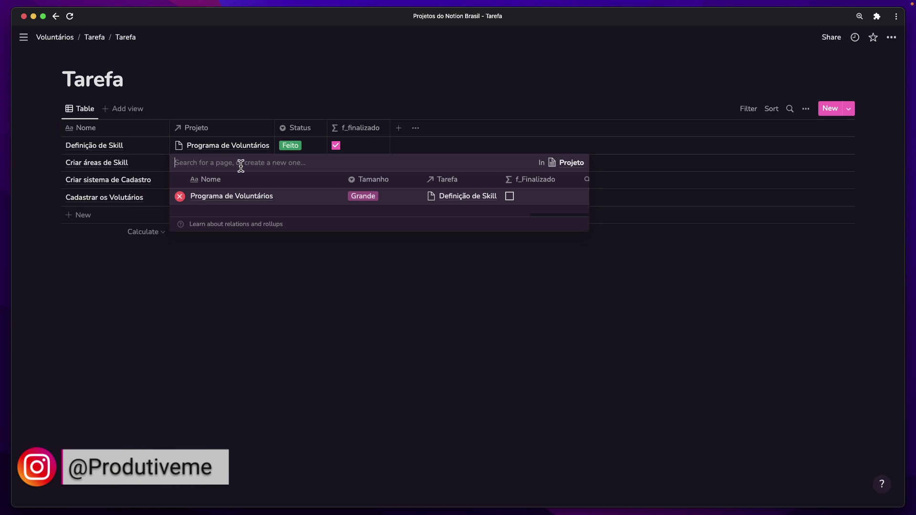
click(246, 217)
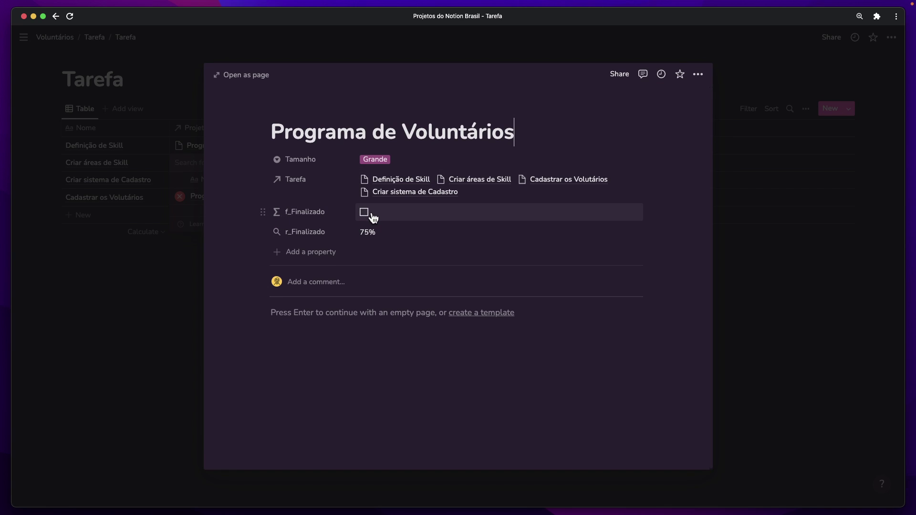
click(263, 212)
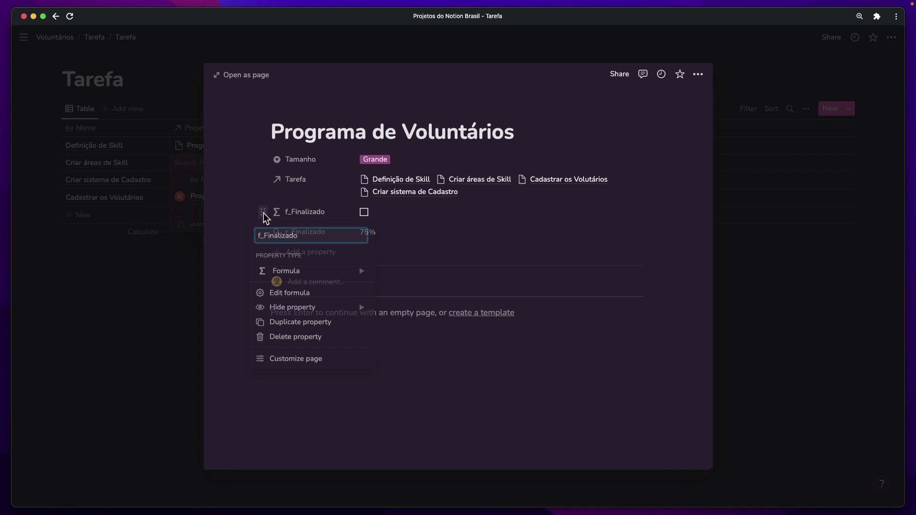
mouse_move(340, 308)
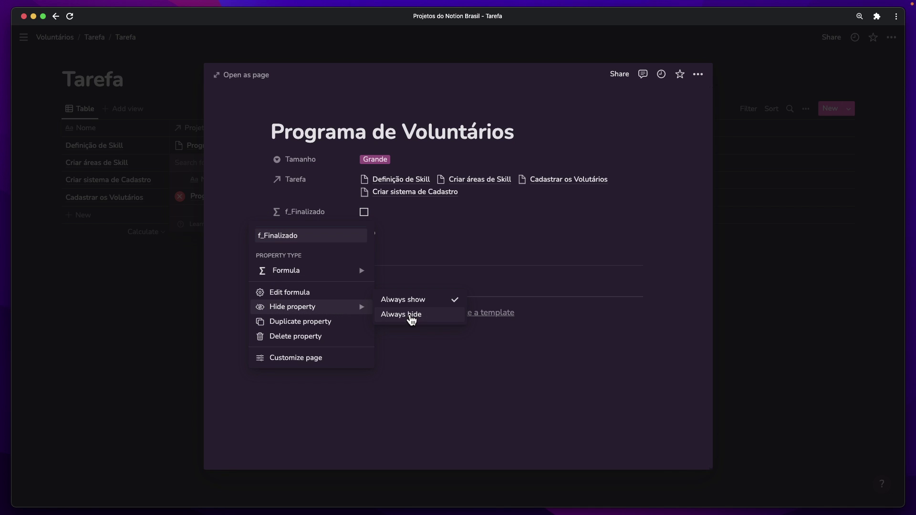
click(411, 316)
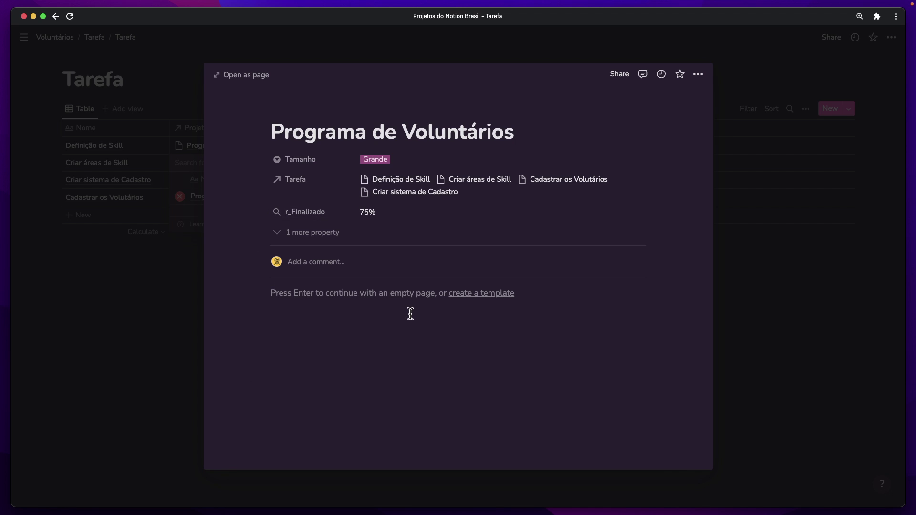
click(763, 266)
click(328, 102)
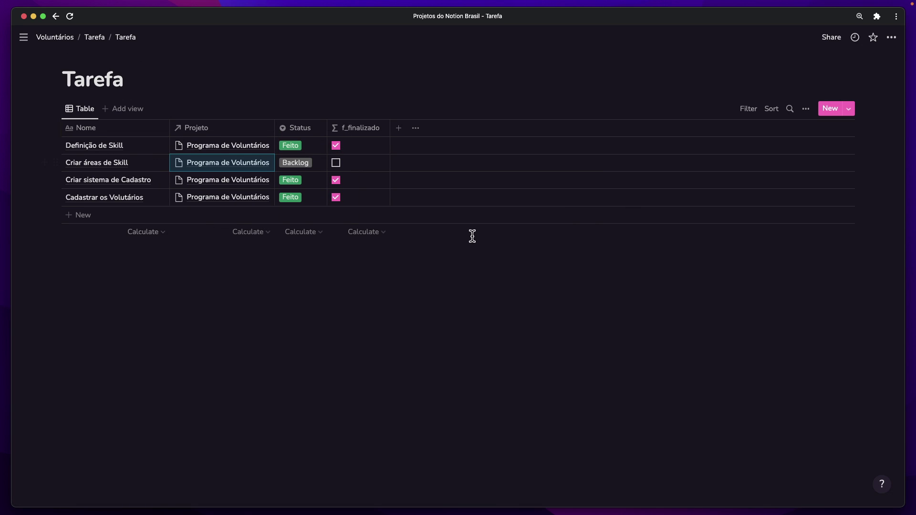
Set the status of all four tasks to Backlog and hide the f_finalizado column in the Tarefa table
key(Right)
key(Up)
key(shift+Down)
key(shift+Down)
key(shift+Down)
text(Backlog)
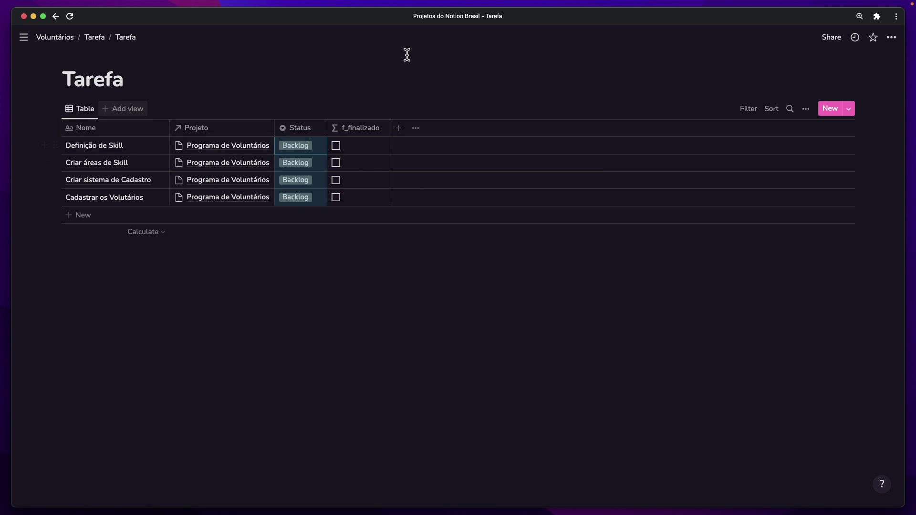
click(359, 133)
click(367, 233)
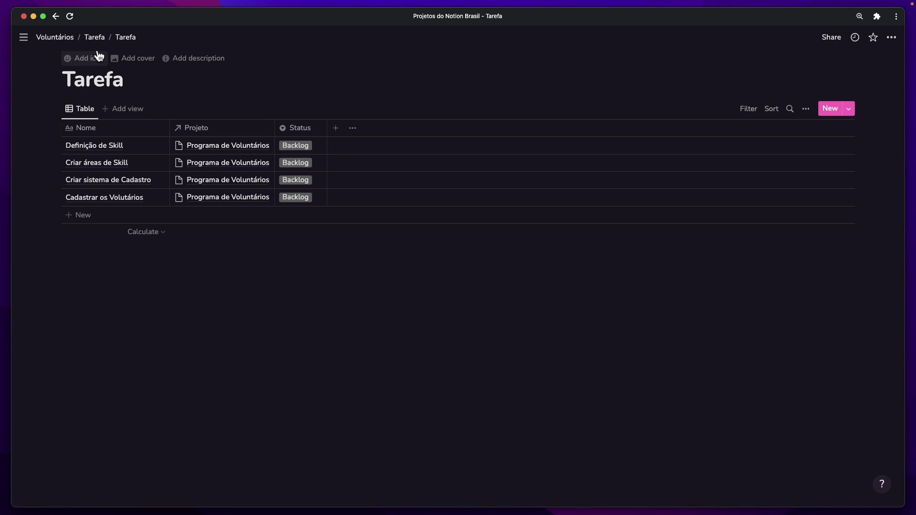
Open the Projetos page through Voluntários and hide the f_Finalizado and r_Finalizado columns in its Projeto table
click(53, 43)
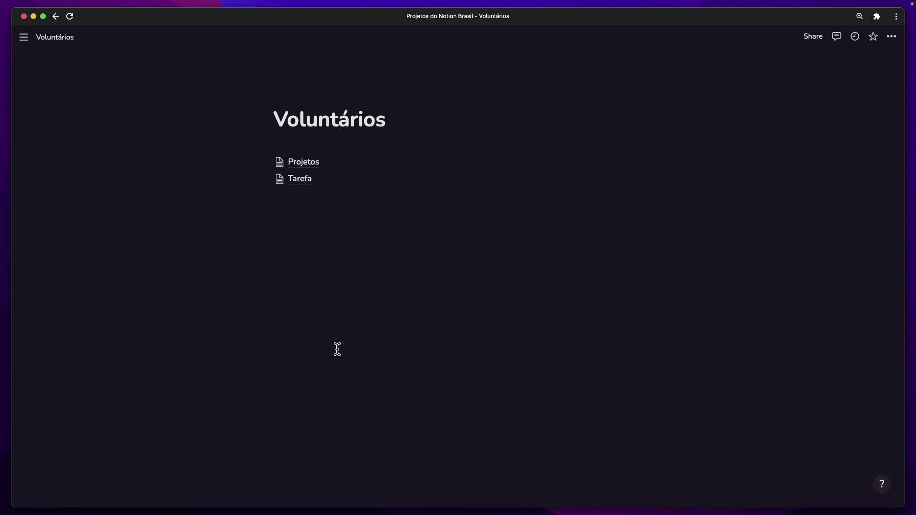
click(304, 162)
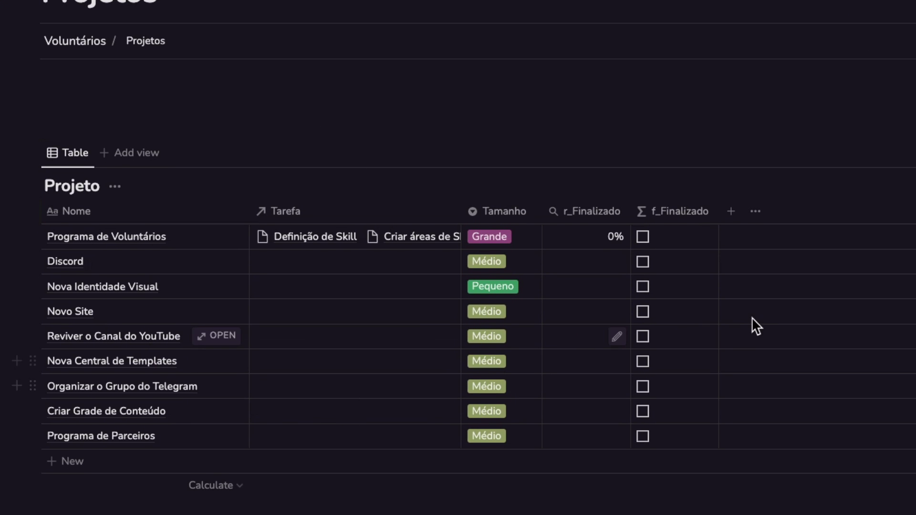
click(665, 196)
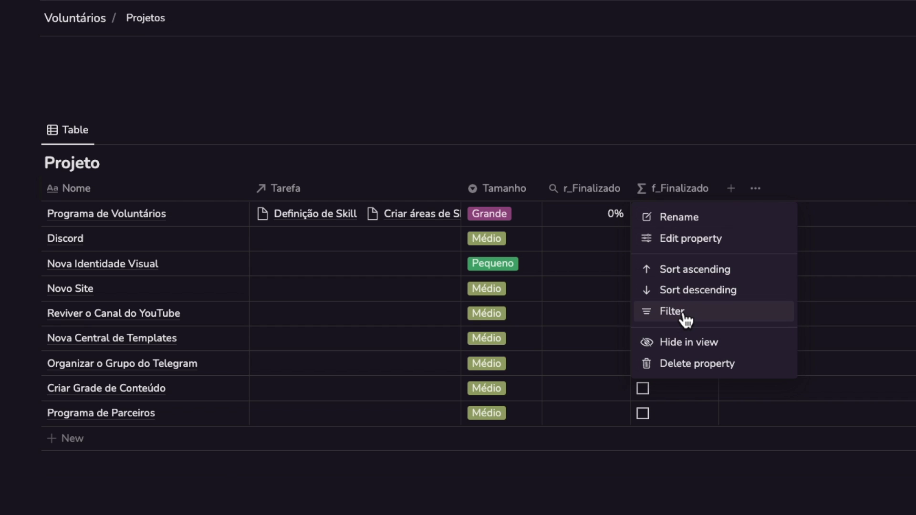
click(689, 343)
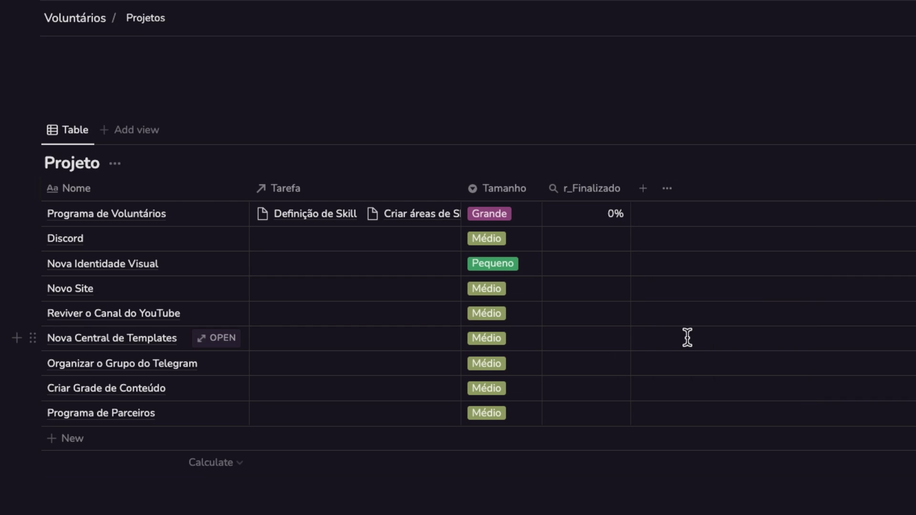
click(587, 189)
click(616, 342)
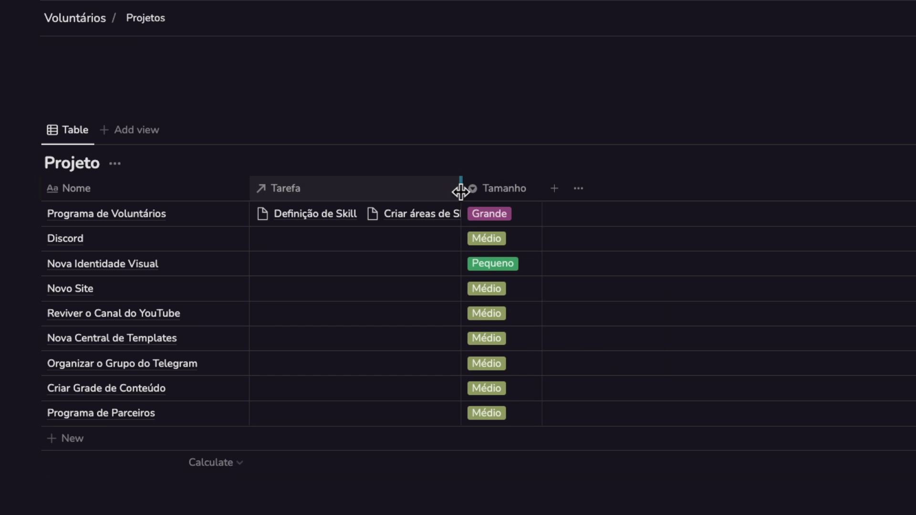
Try placing the Tamanho column before Tarefa in the Projeto table, and undo the column move
drag(459, 190, 464, 176)
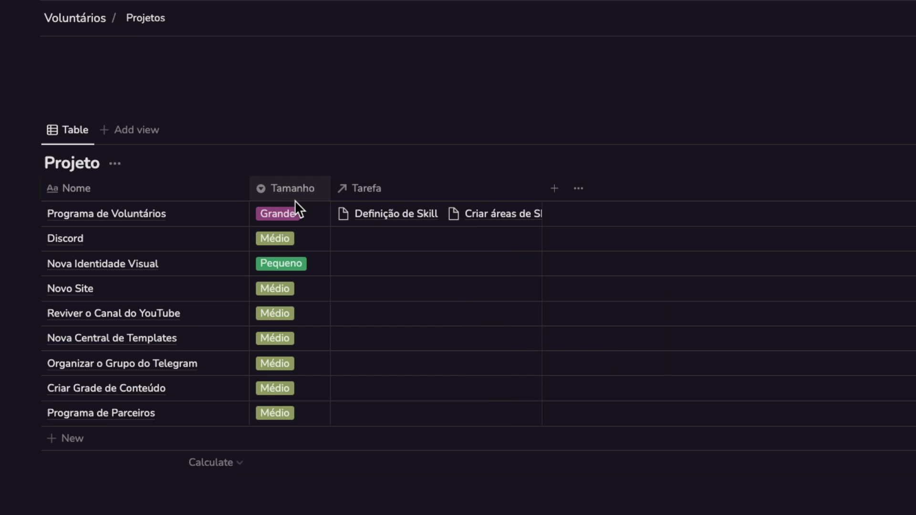
key(ctrl+z)
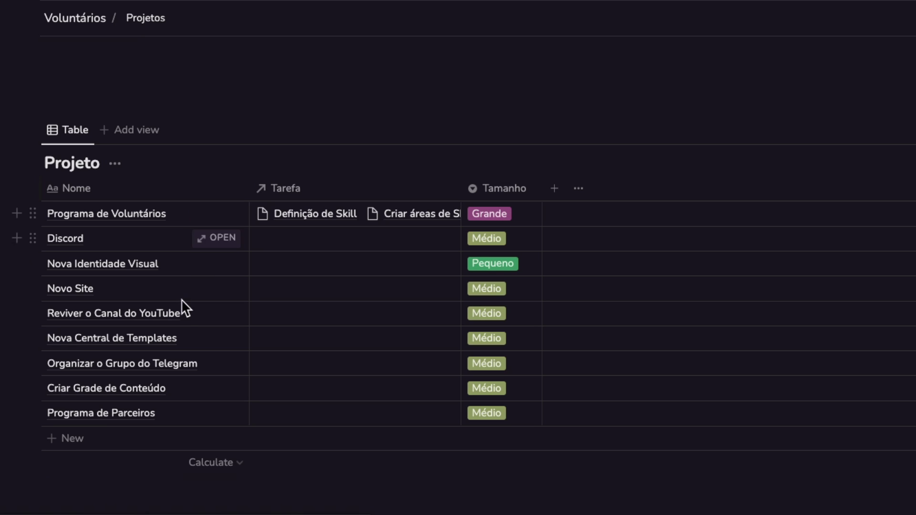
Open the Programa de Voluntários project from the Projeto table and set its Tarefa property to Always hide
click(223, 217)
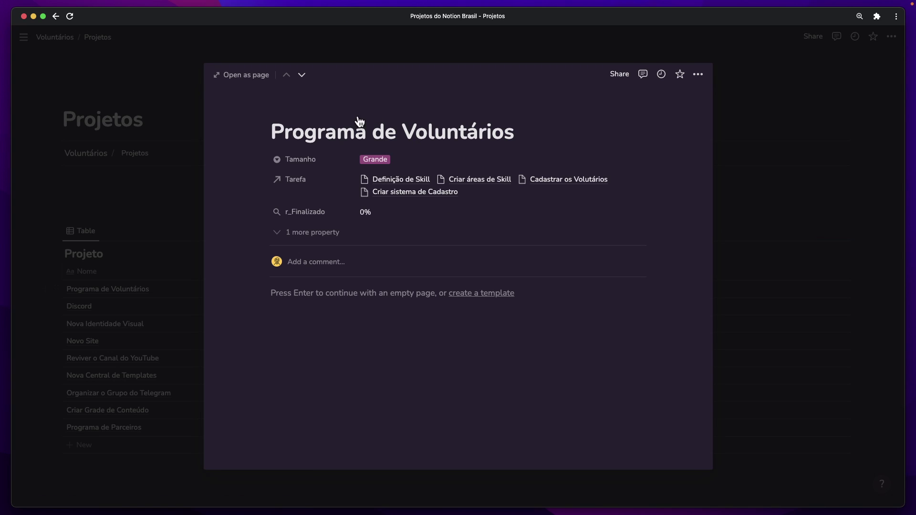
click(264, 179)
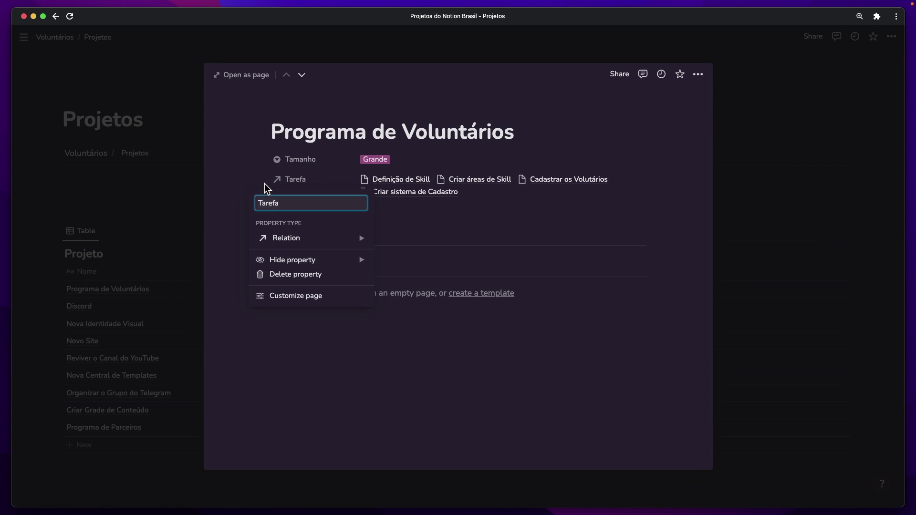
mouse_move(344, 262)
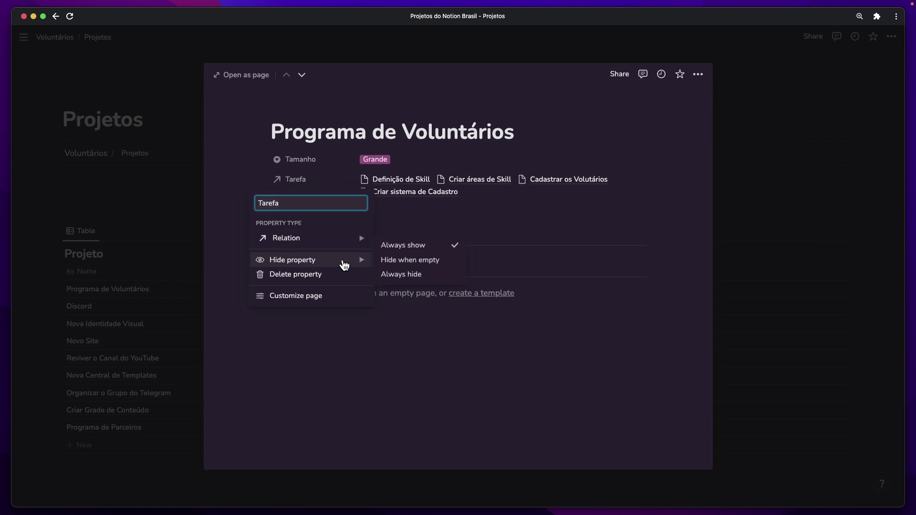
click(402, 275)
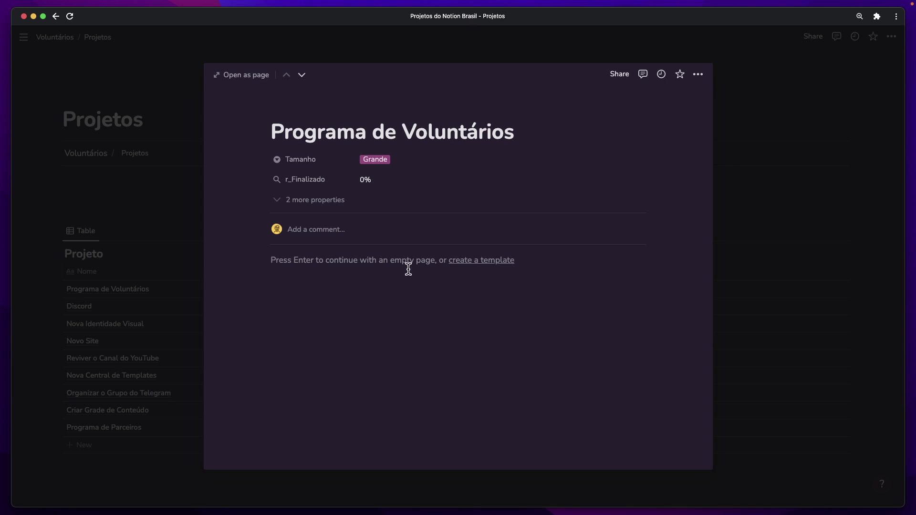
Close the open project and create a new Projeto database template titled "[Ativar detalhes da tarefa]"
click(734, 115)
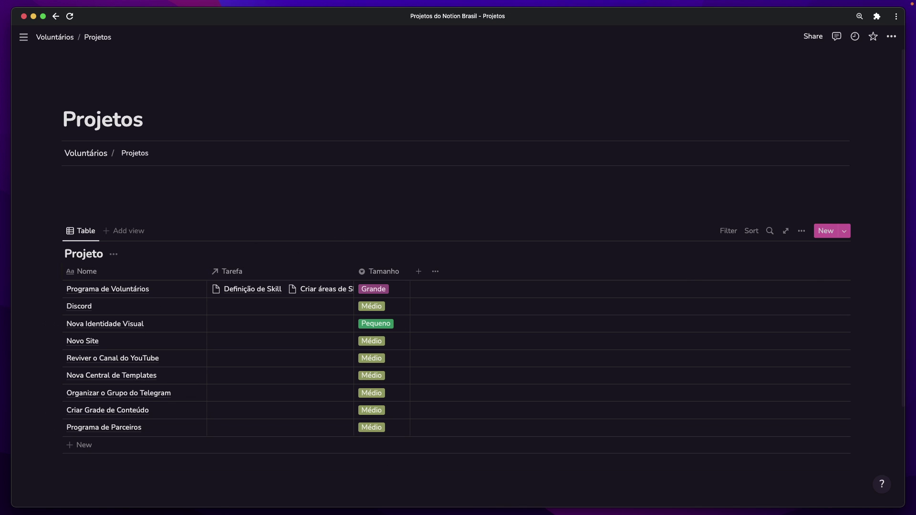
click(845, 231)
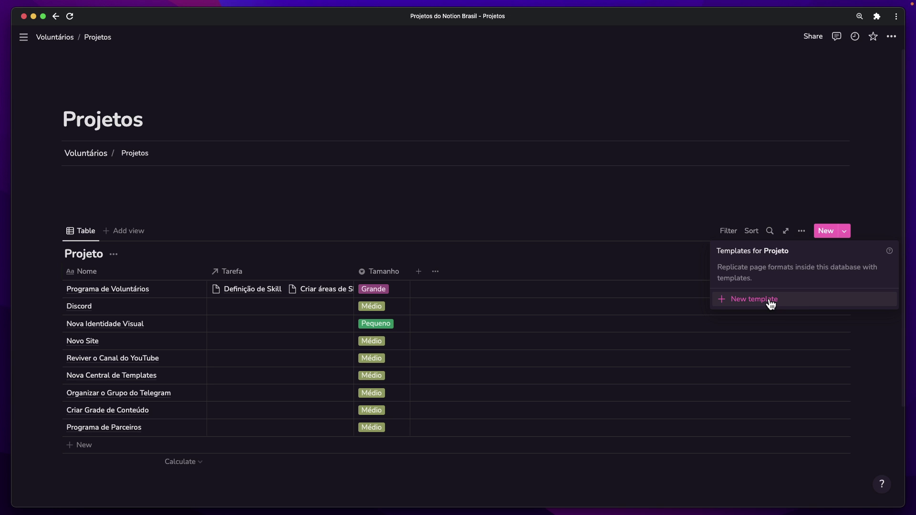
click(744, 301)
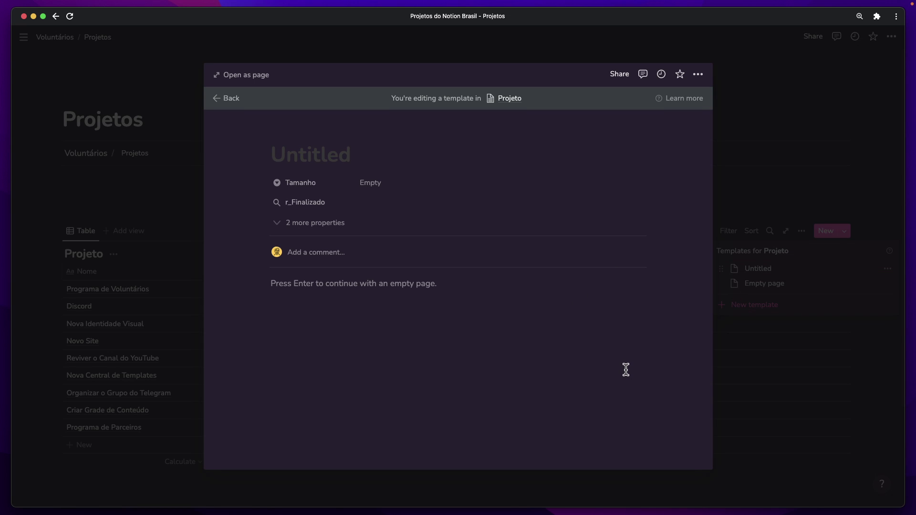
text([Aivar)
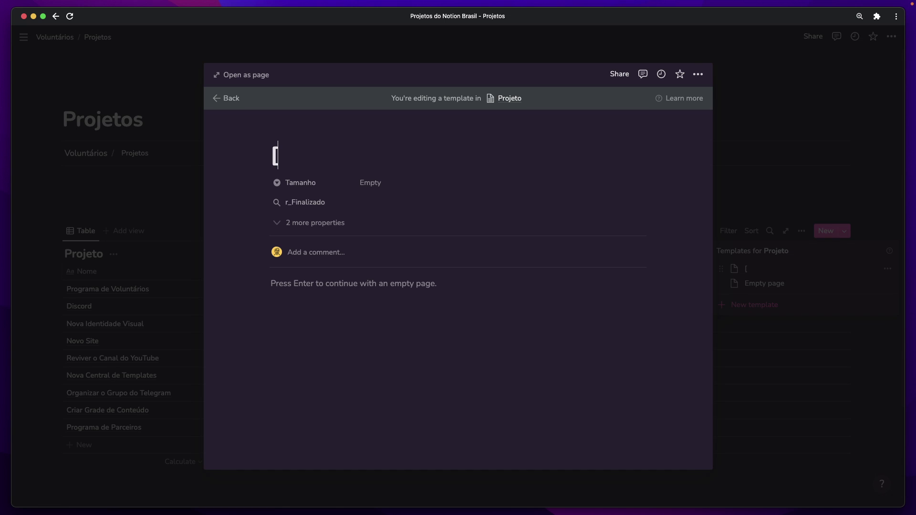
key(BackSpace)
key(BackSpace)
key(BackSpace)
key(BackSpace)
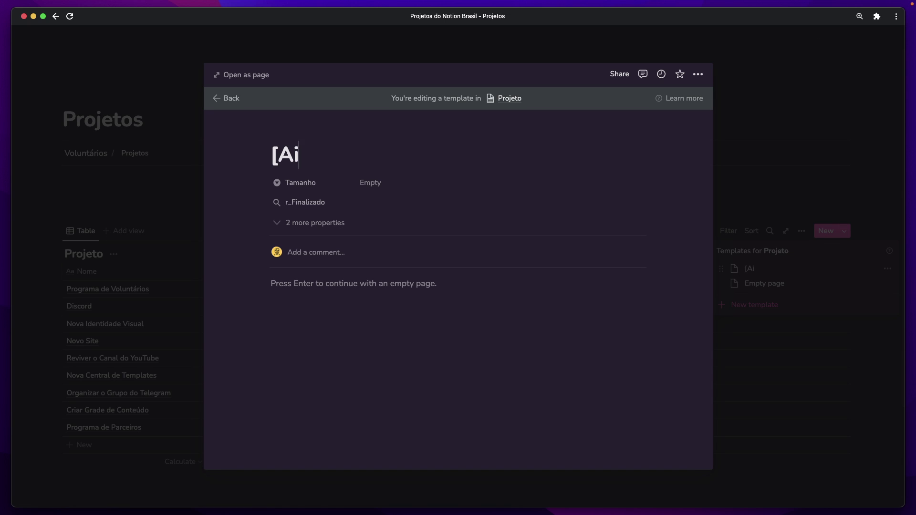
text(tivar detalhes)
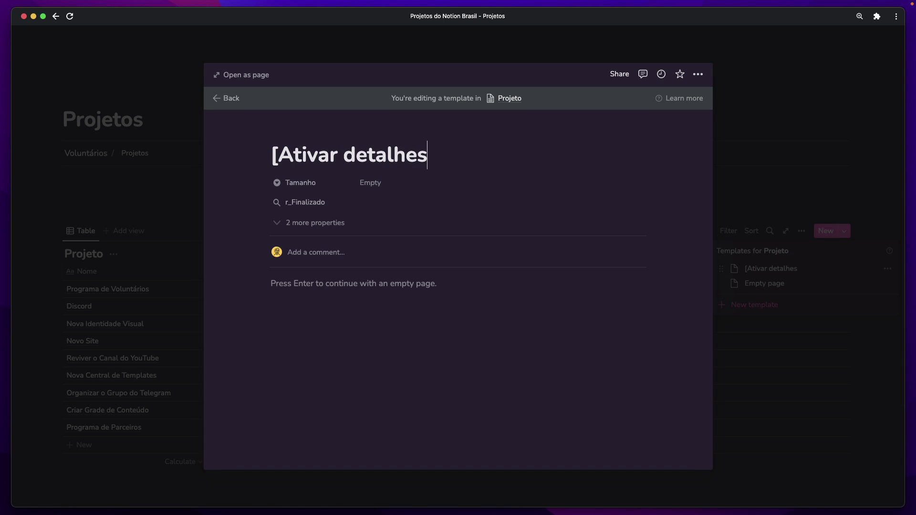
text( da tarefa])
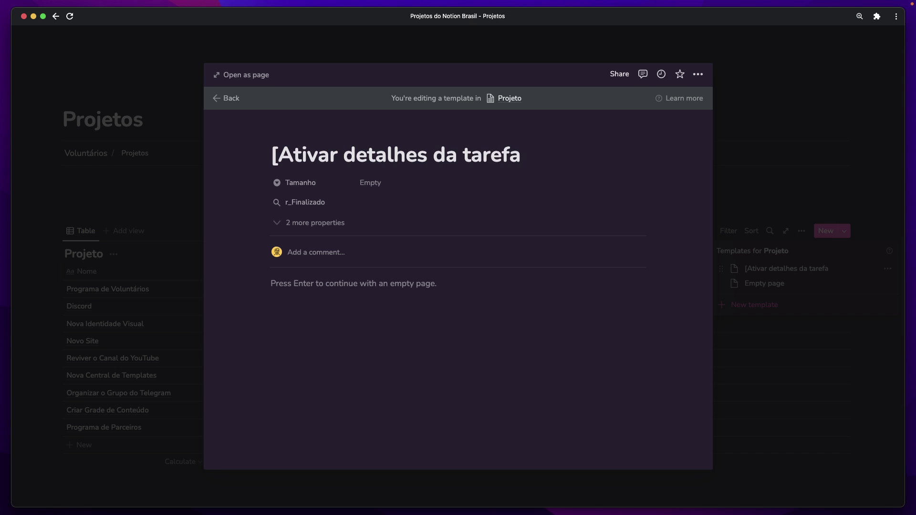
Set the template's Tamanho to Pequeno and hide its r_Finalizado property
click(384, 187)
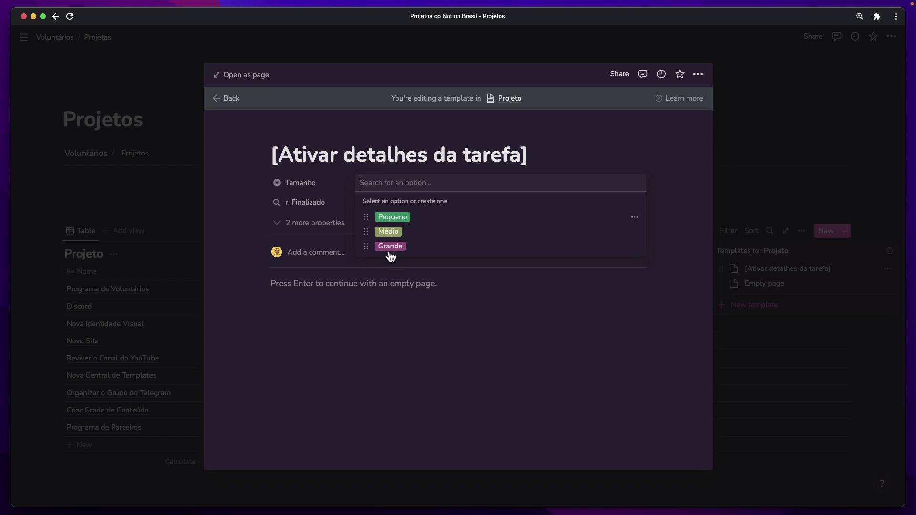
click(394, 217)
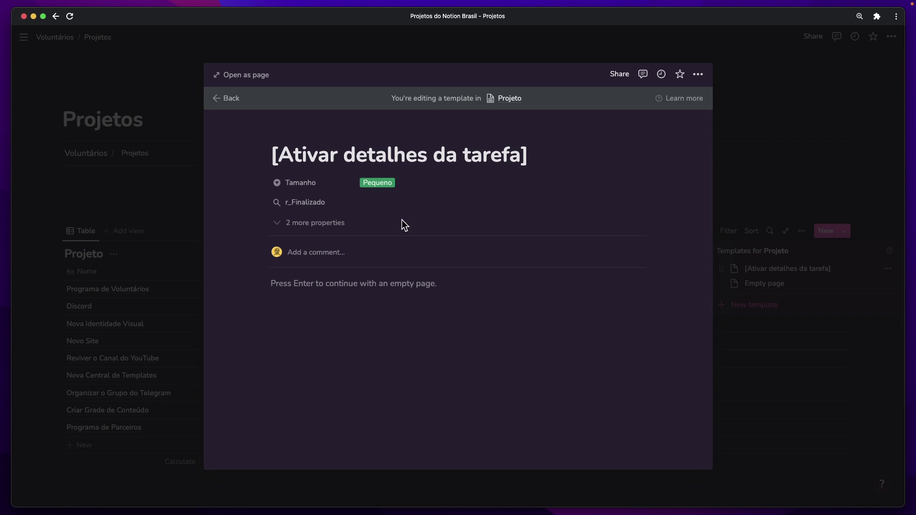
click(263, 199)
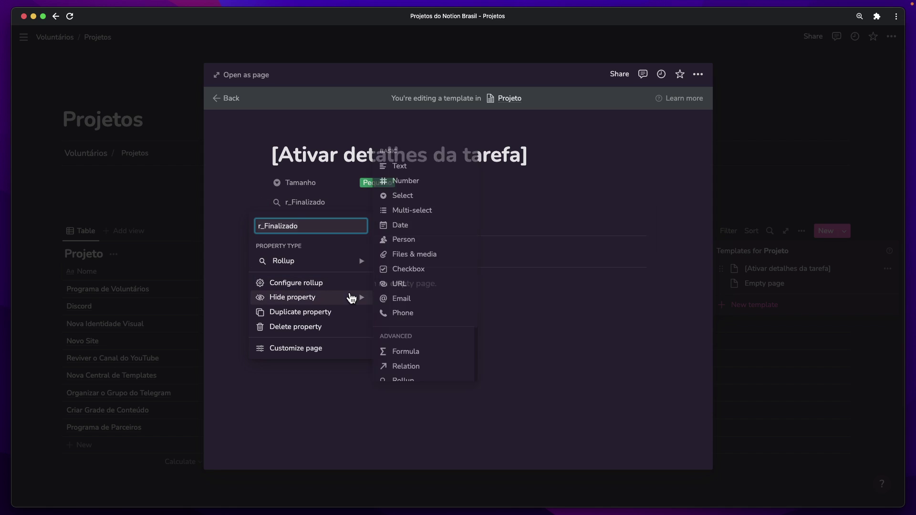
mouse_move(352, 298)
click(402, 311)
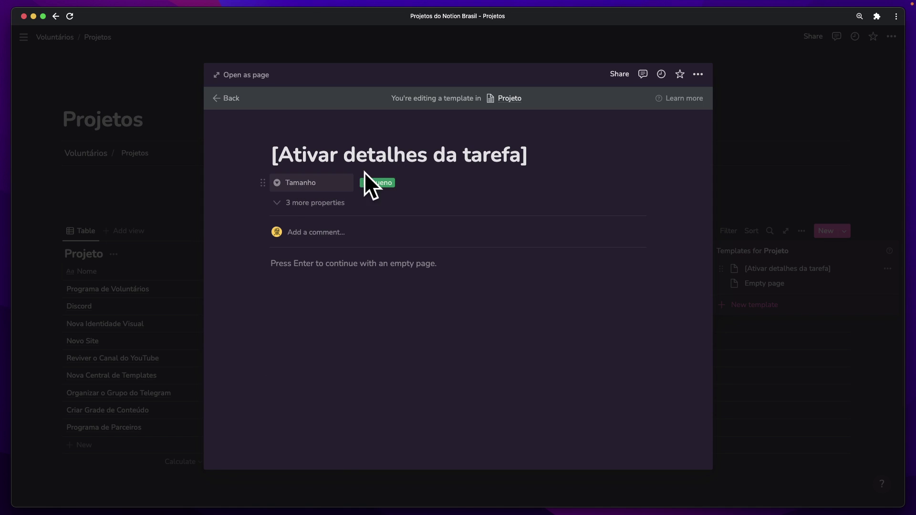
Start the template body with a second-level heading reading "Sobre:"
click(323, 268)
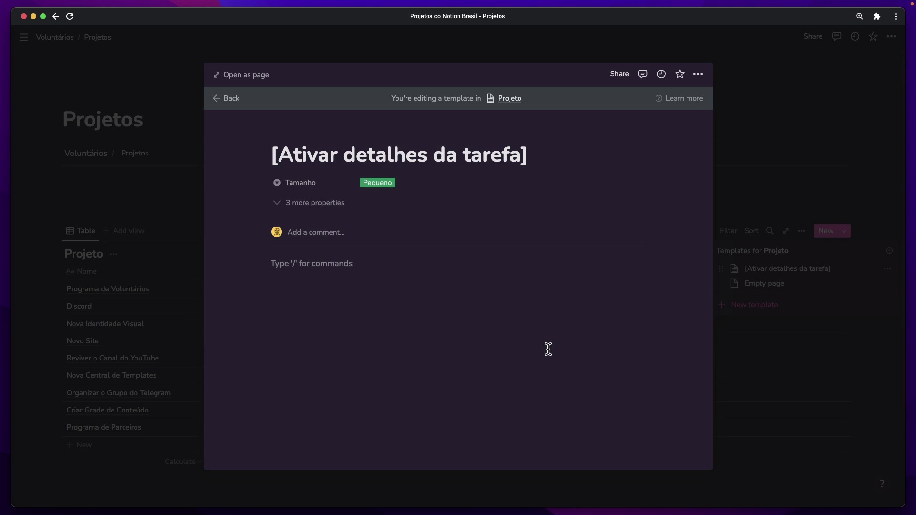
text(## Sob)
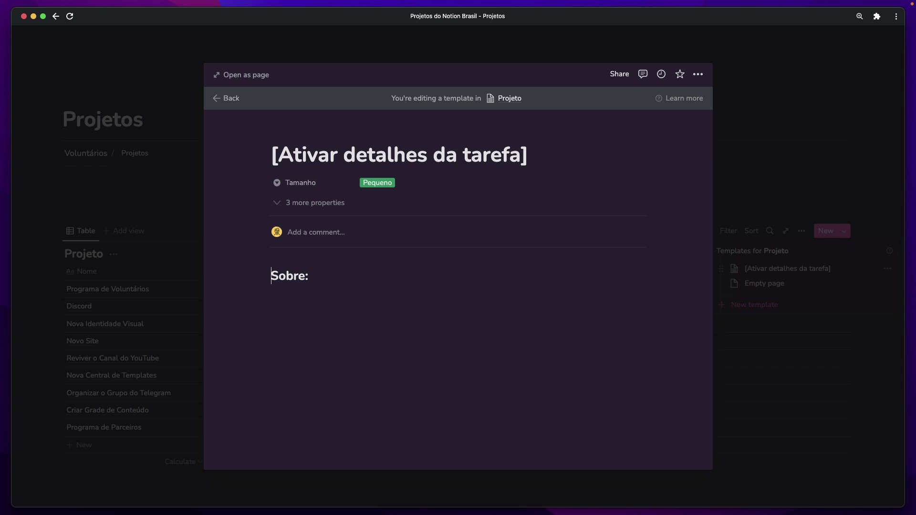
key(ctrl+super+space)
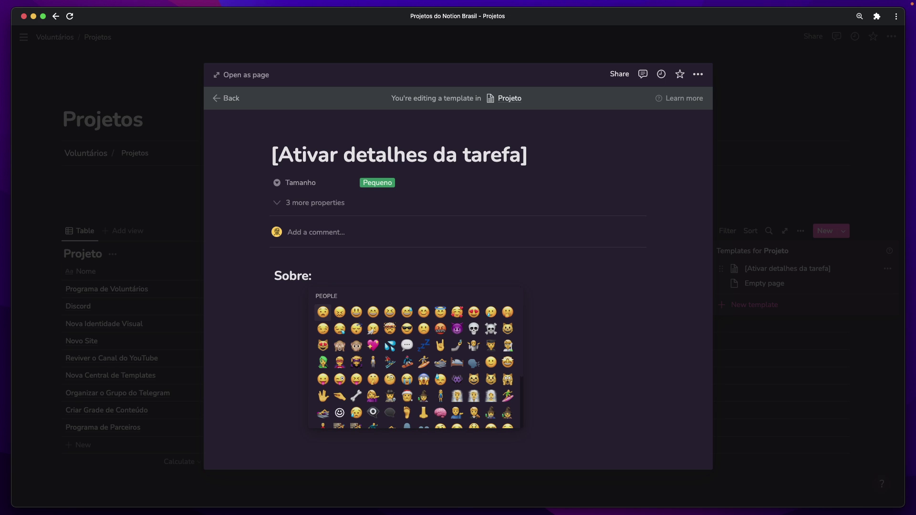
key(Escape)
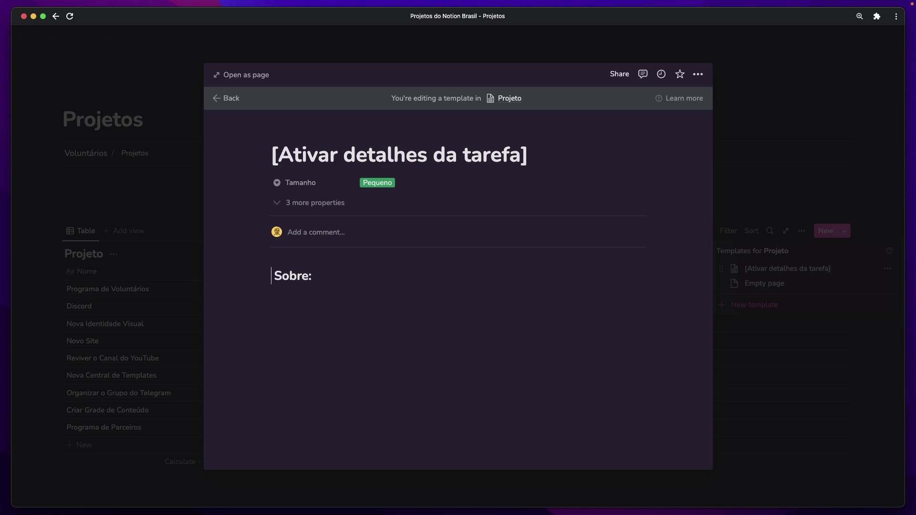
Insert a page emoji before the Sobre heading and add the line "[Coloque detalhes da tarefa que deve ser realizada]" beneath it
text(:indo)
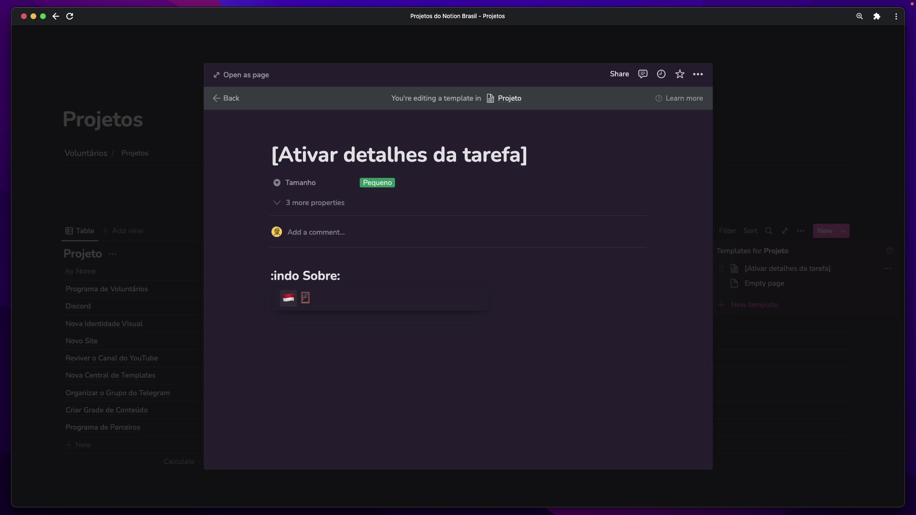
key(BackSpace)
key(BackSpace)
key(BackSpace)
text(fo)
key(BackSpace)
key(BackSpace)
key(BackSpace)
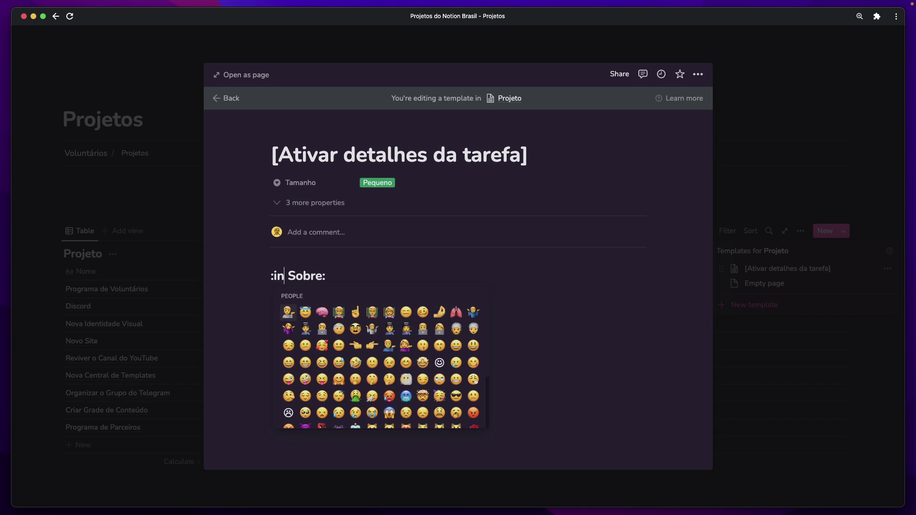
text(info)
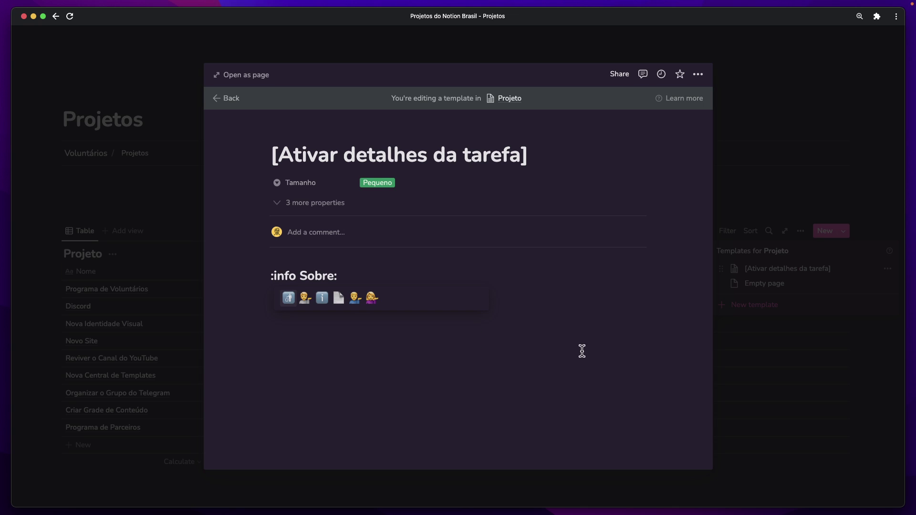
click(338, 298)
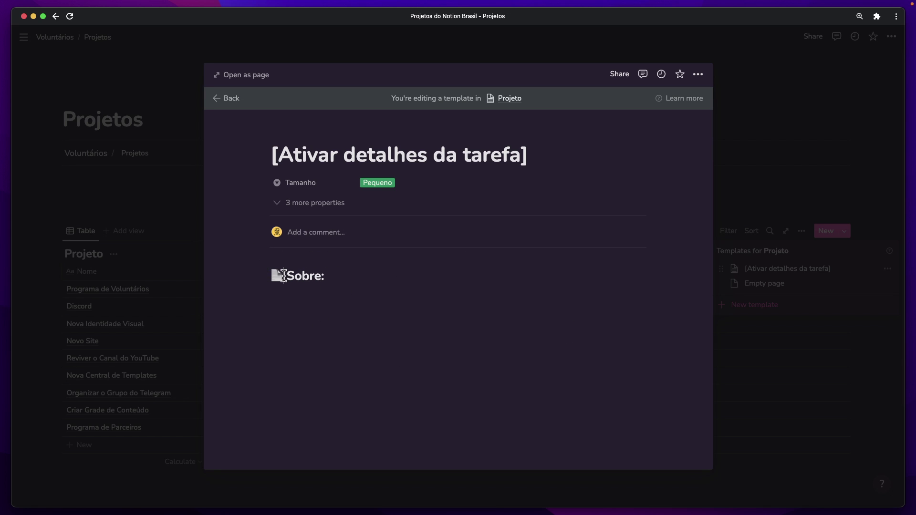
drag(274, 282, 280, 300)
key(Return)
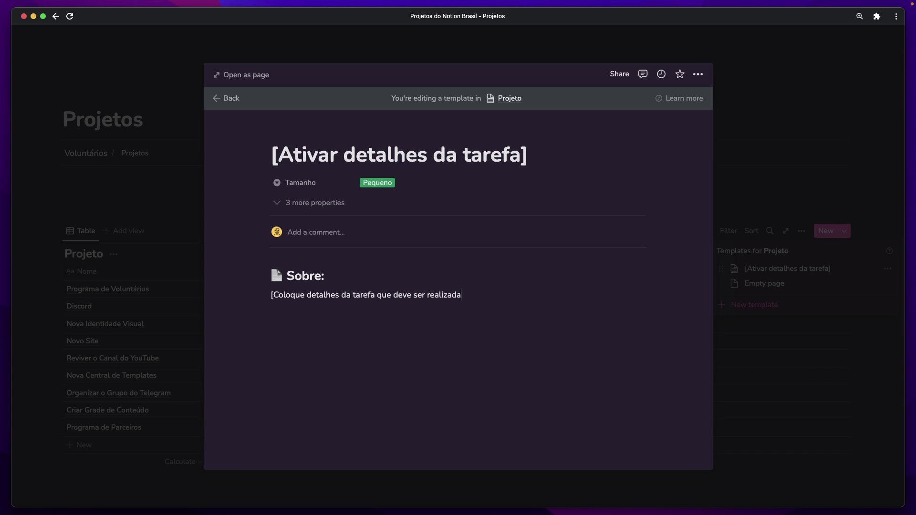
Add a second-level heading "Histórico:" with an open book emoji, followed by the line "[Coloque detalhes do Histórico da Atividade]"
key(Return)
key(Return)
text(##)
text(book)
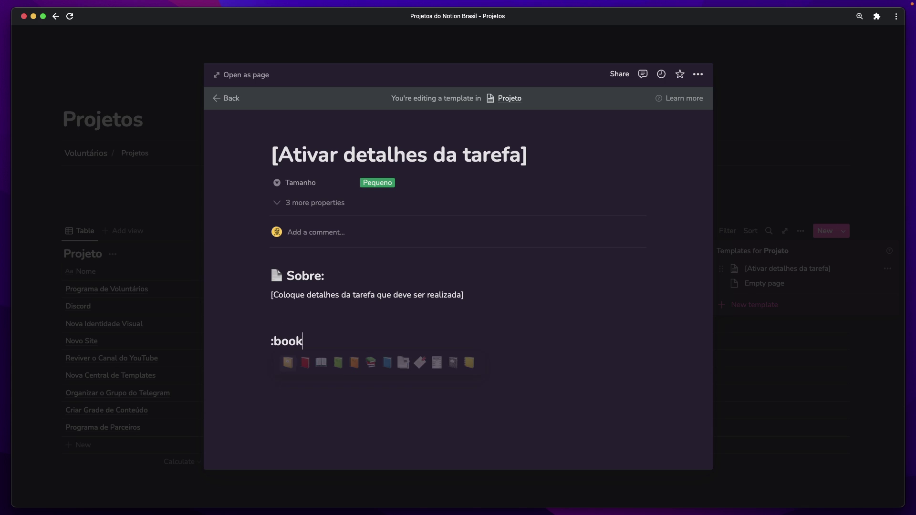
key(Right)
key(Right)
key(Return)
text(Hi)
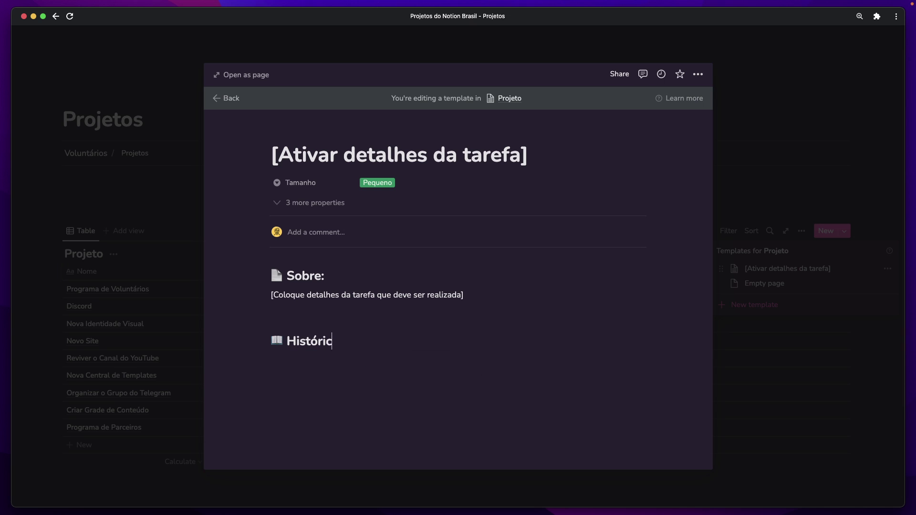
key(Return)
text([Cp)
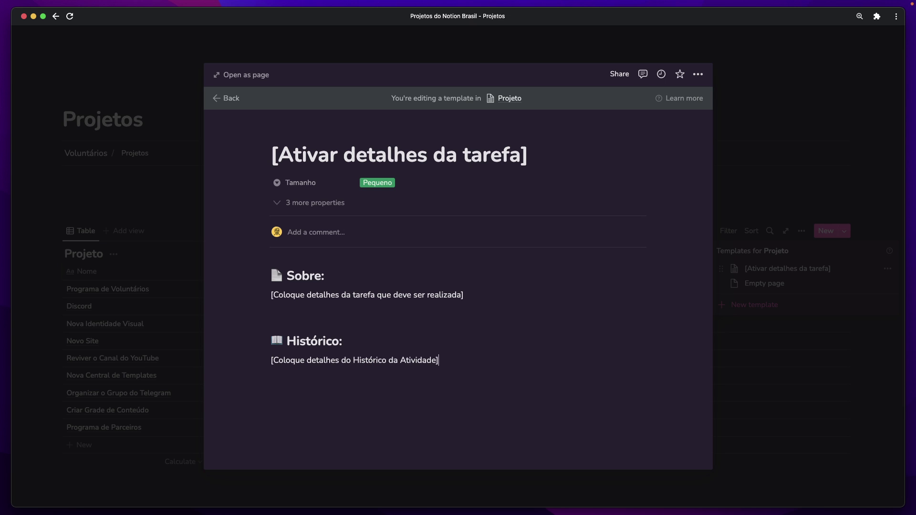
Add a second-level heading "Conclusão:" with a chequered flag emoji, followed by the line "[Coloque detalhes do que foi concluído]"
key(Return)
key(Return)
text(## )
text(:)
key(BackSpace)
text(:fini)
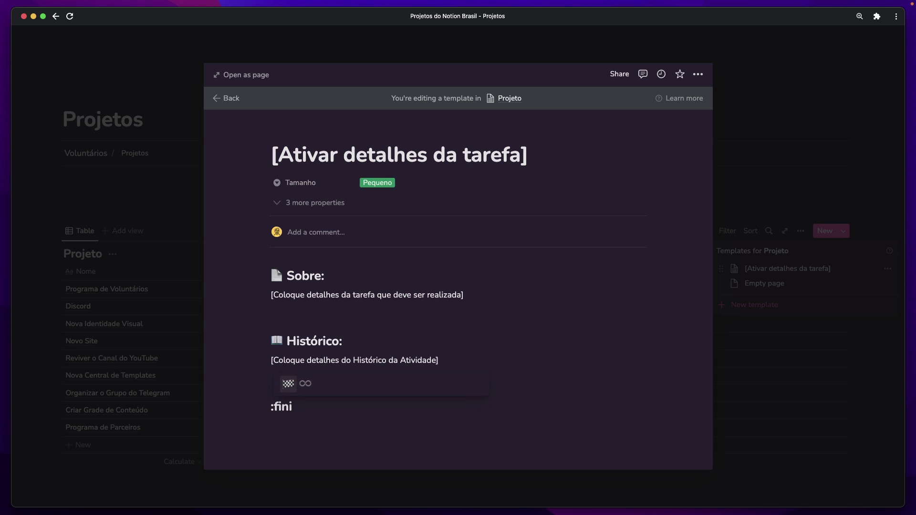
key(Return)
text(Conclus)
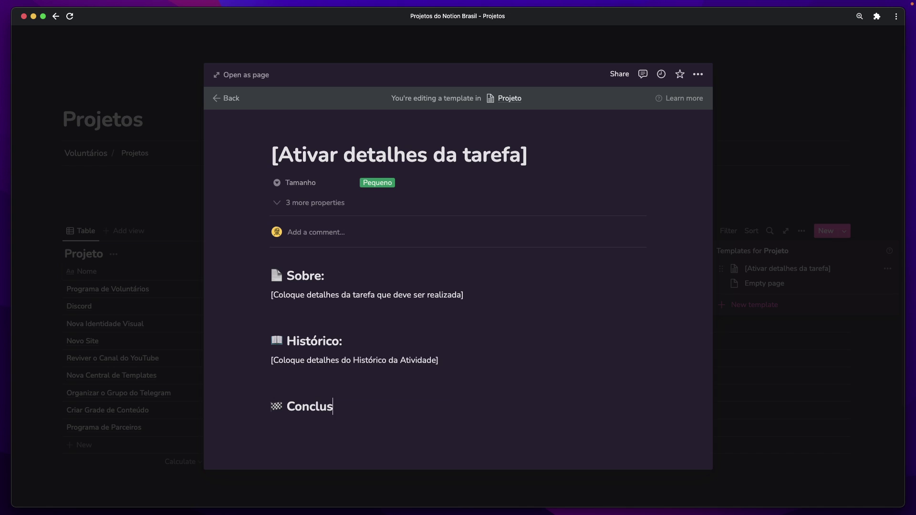
text(ão:)
key(Return)
text([C)
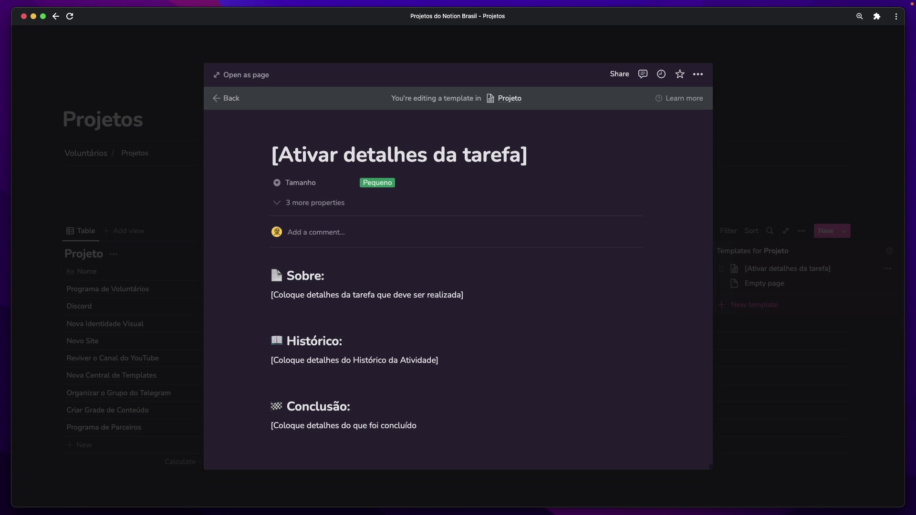
click(439, 425)
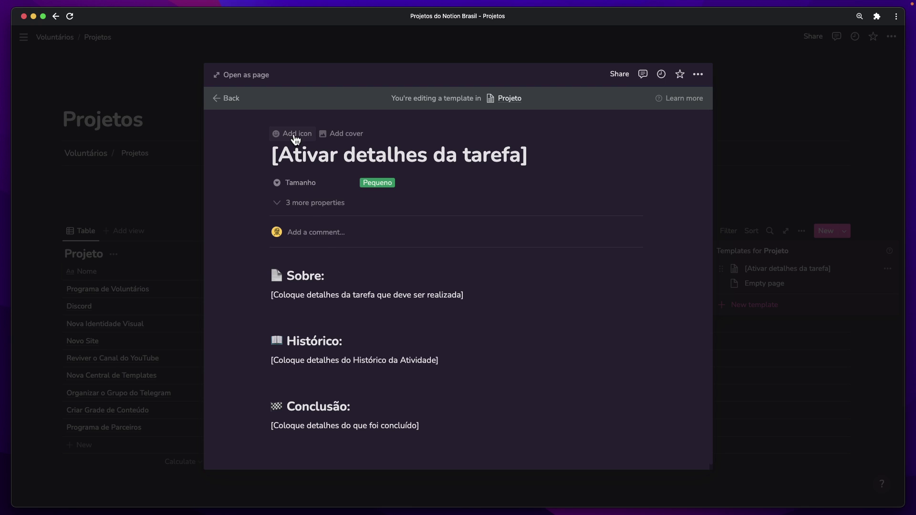
Give the template a green check mark icon found by searching for "check", and close the template
click(295, 138)
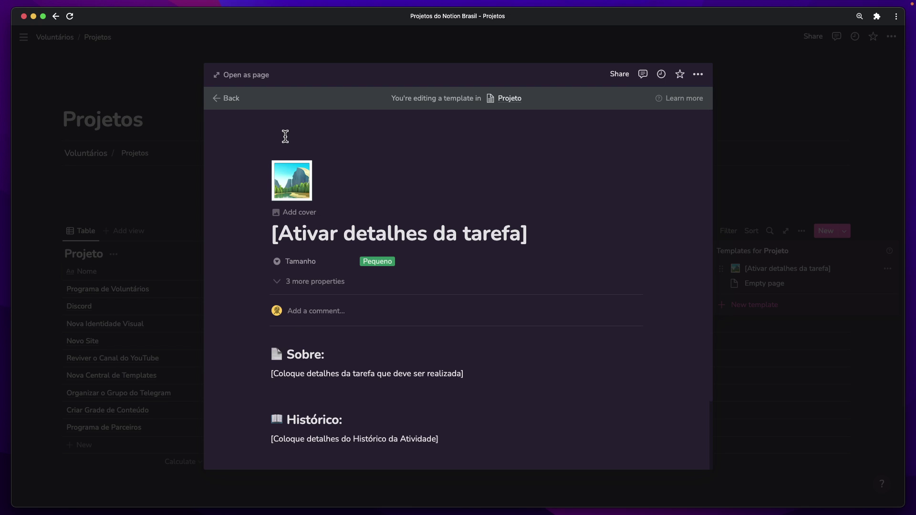
click(292, 187)
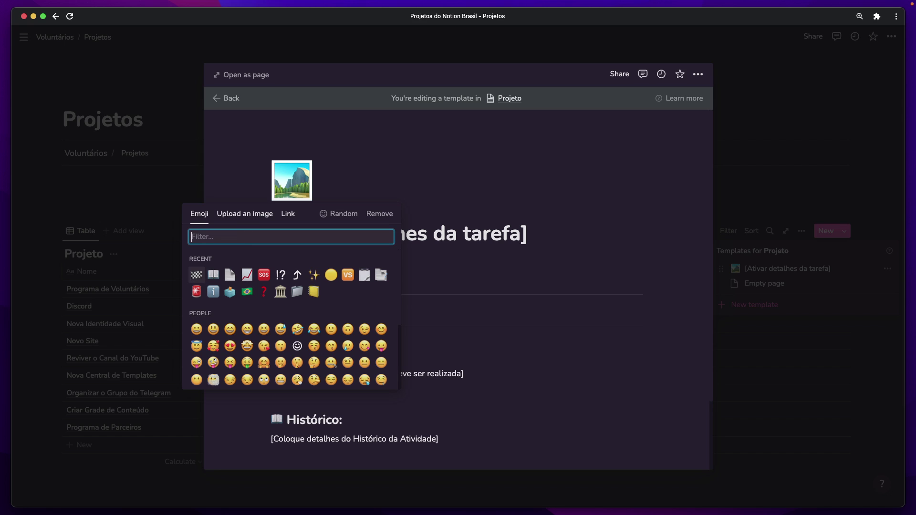
text(che)
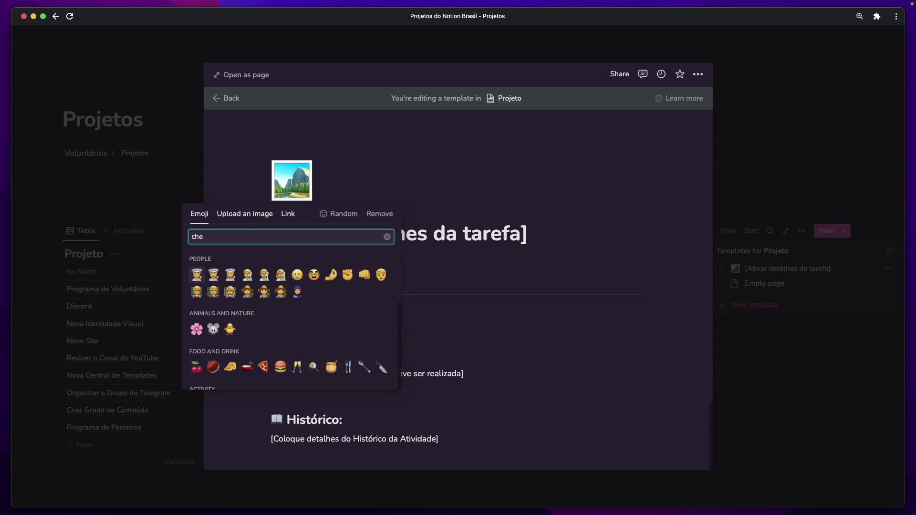
text(ck)
click(230, 262)
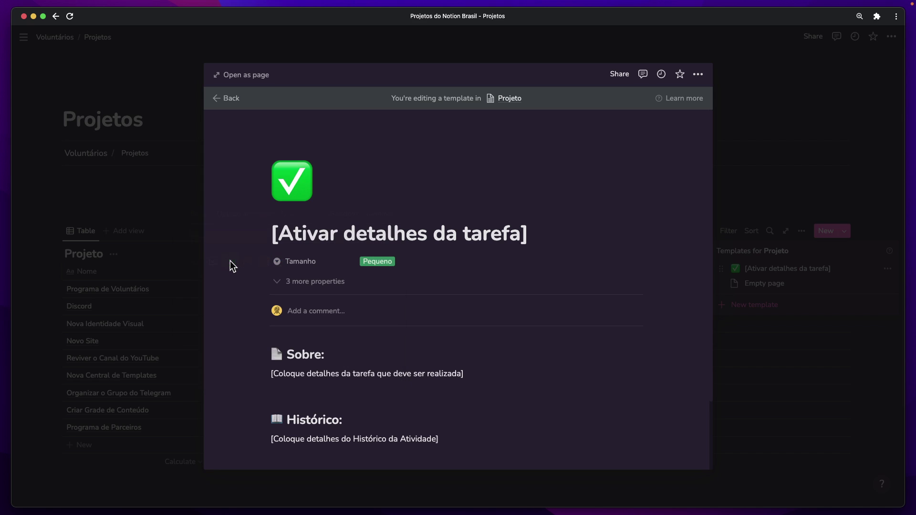
scroll(506, 330, down, 3)
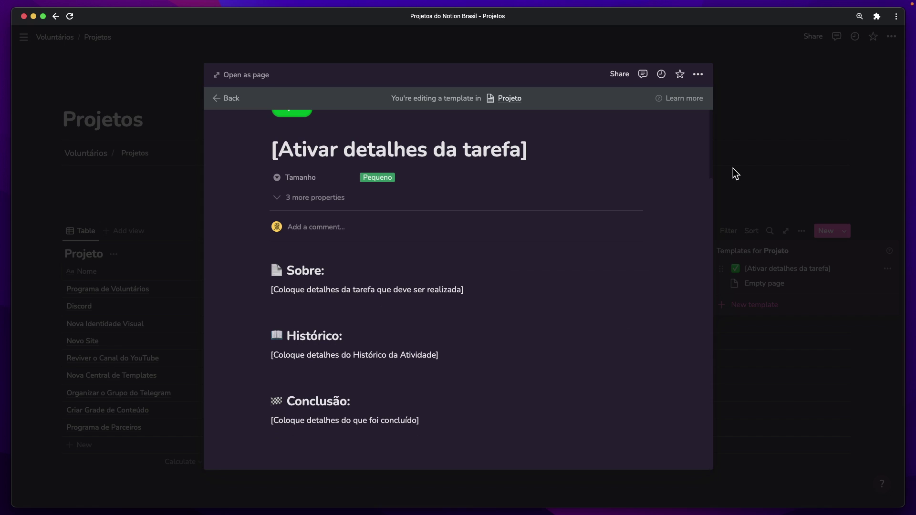
click(760, 171)
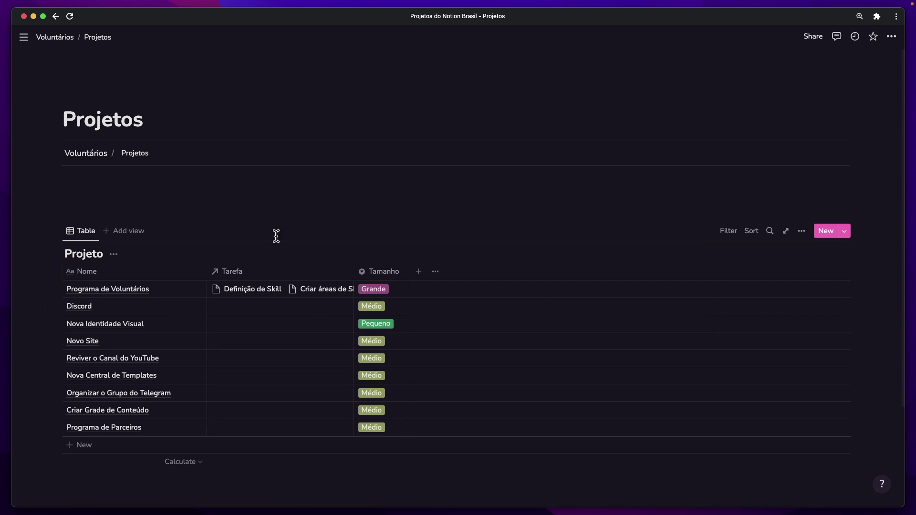
Open the Projeto template "[Ativar detalhes da tarefa]" for editing and copy its Sobre, Histórico and Conclusão sections
mouse_move(196, 292)
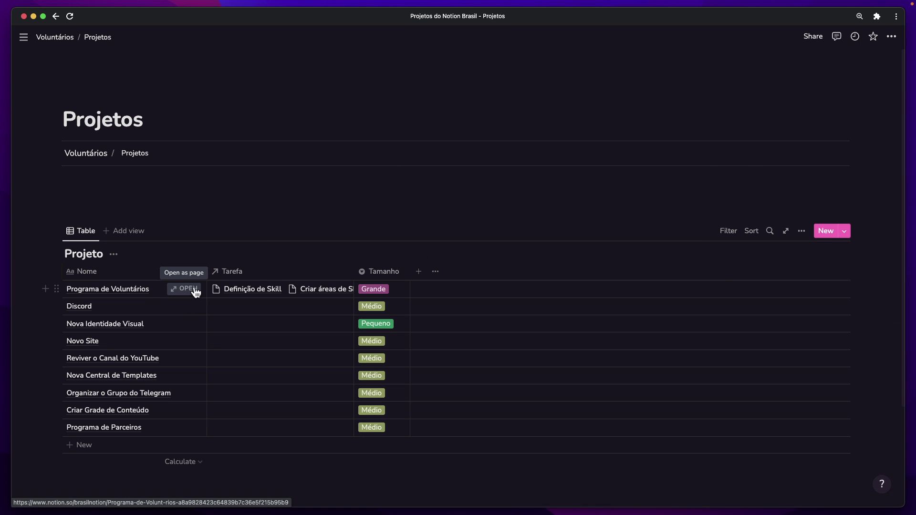
click(844, 232)
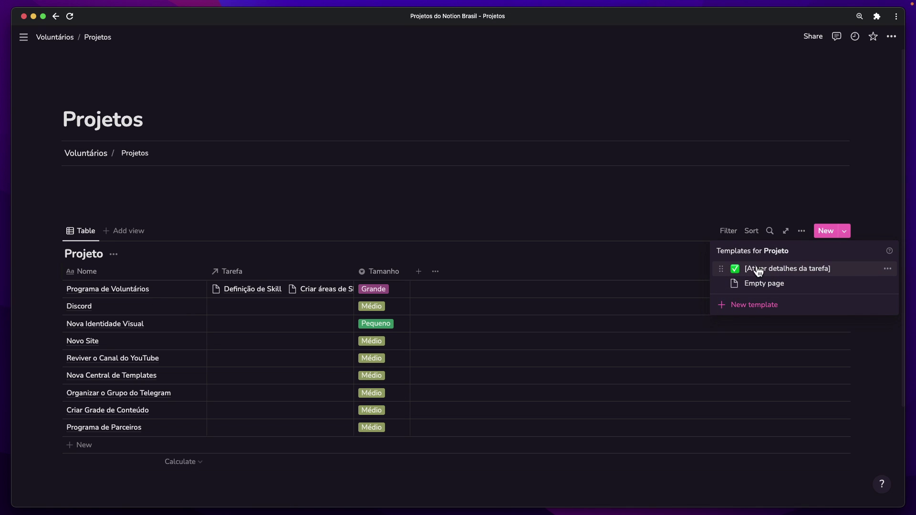
click(887, 270)
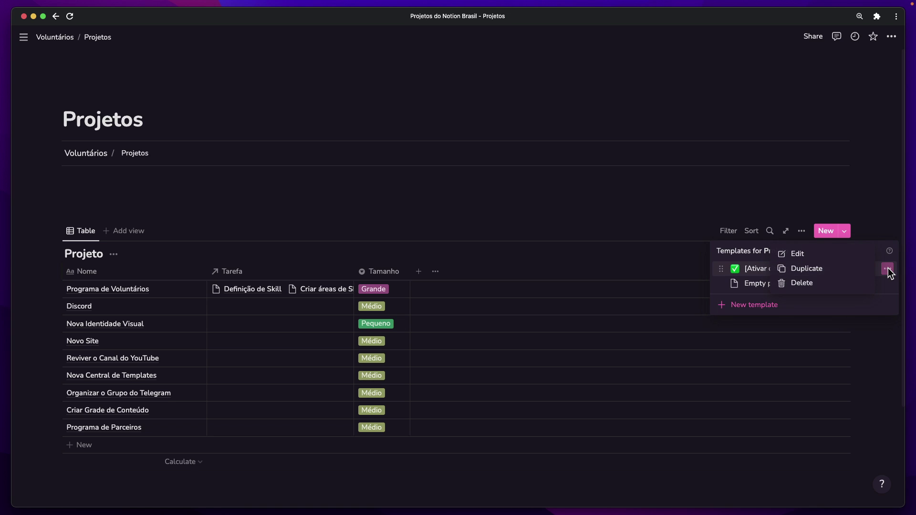
click(809, 256)
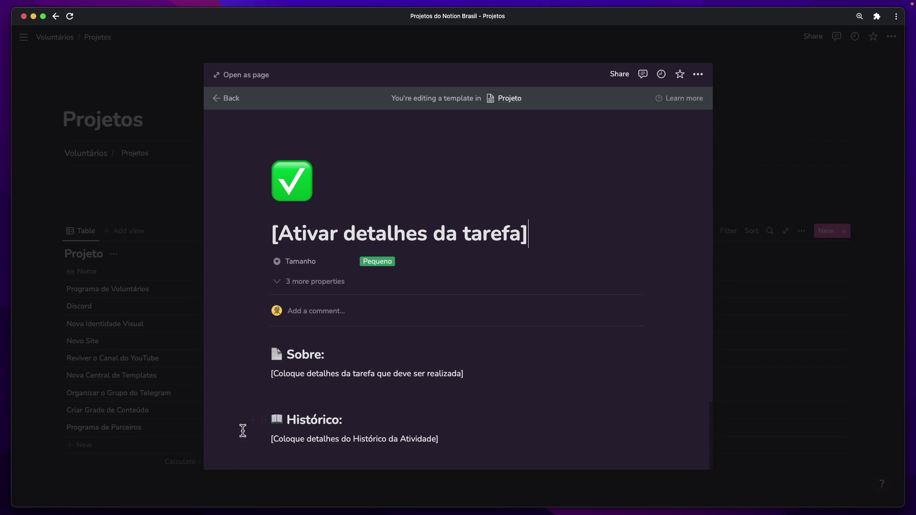
click(355, 347)
key(Escape)
key(shift+Down)
key(shift+Down)
key(shift+Down)
key(shift+Down)
key(shift+Down)
key(shift+Down)
key(shift+Down)
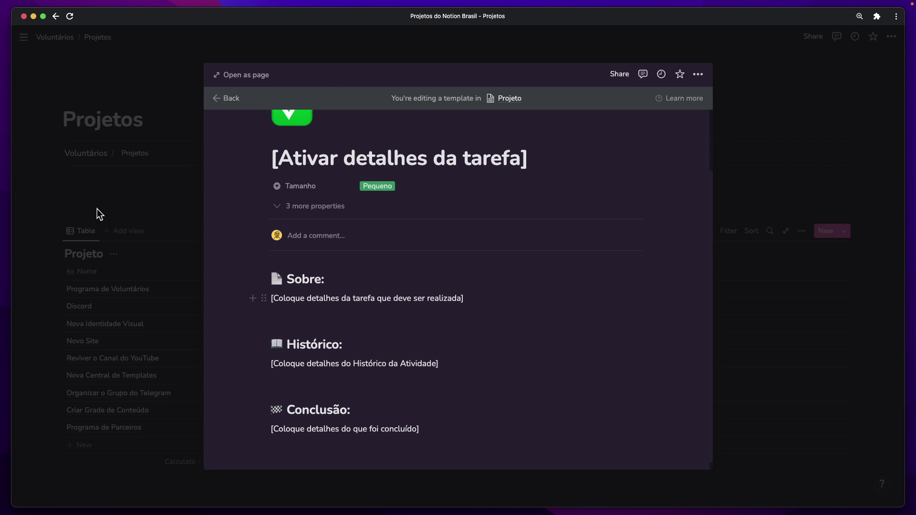
Go to the Tarefa page through Voluntários and create a new database template titled "[Ativar a Tarefa]"
click(101, 154)
click(100, 161)
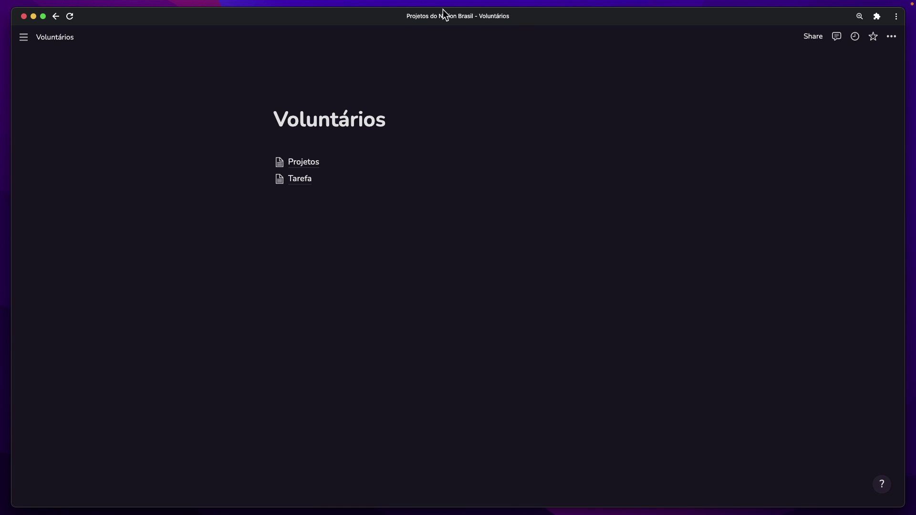
click(299, 176)
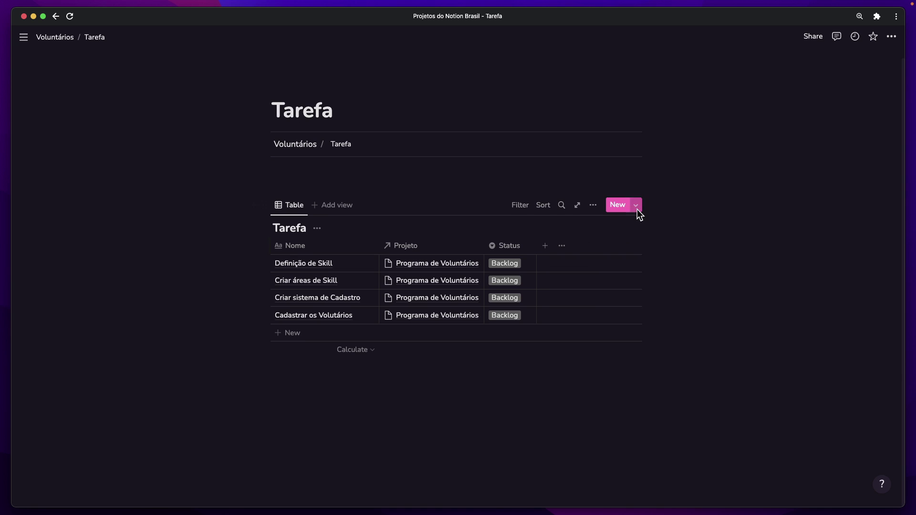
click(637, 206)
click(583, 275)
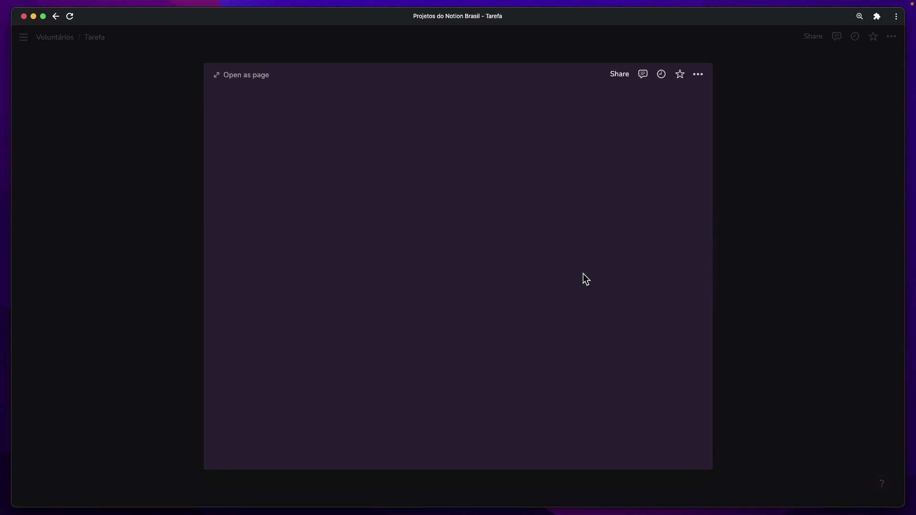
text([Ativar a A)
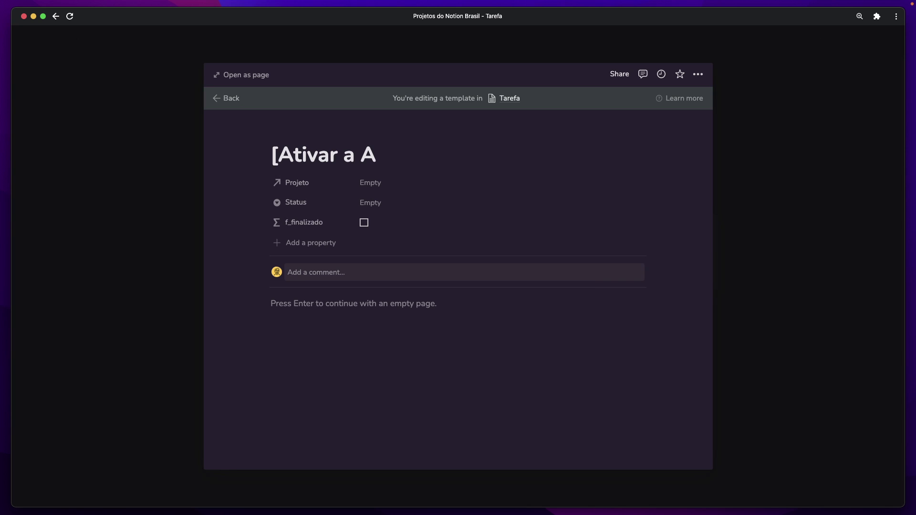
key(BackSpace)
text(Tarefa])
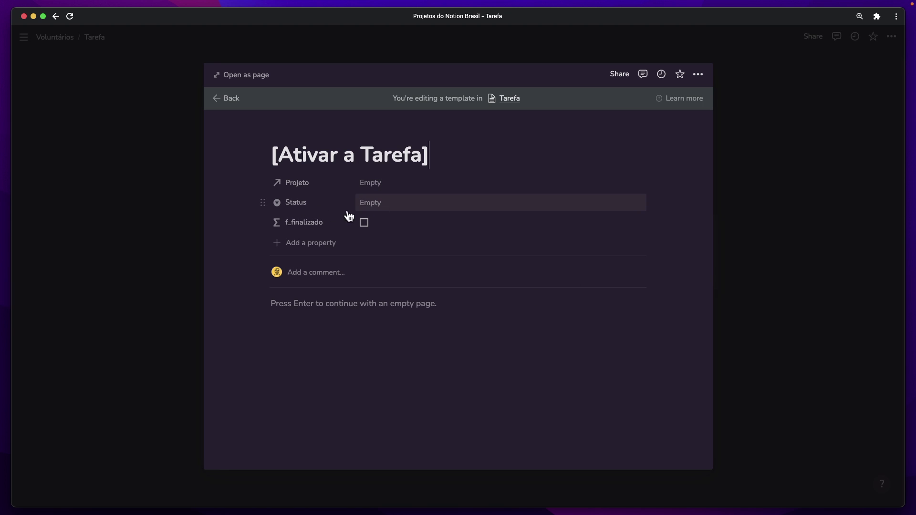
Set the task template's Status to Backlog and hide its f_finalizado property
click(387, 202)
click(402, 241)
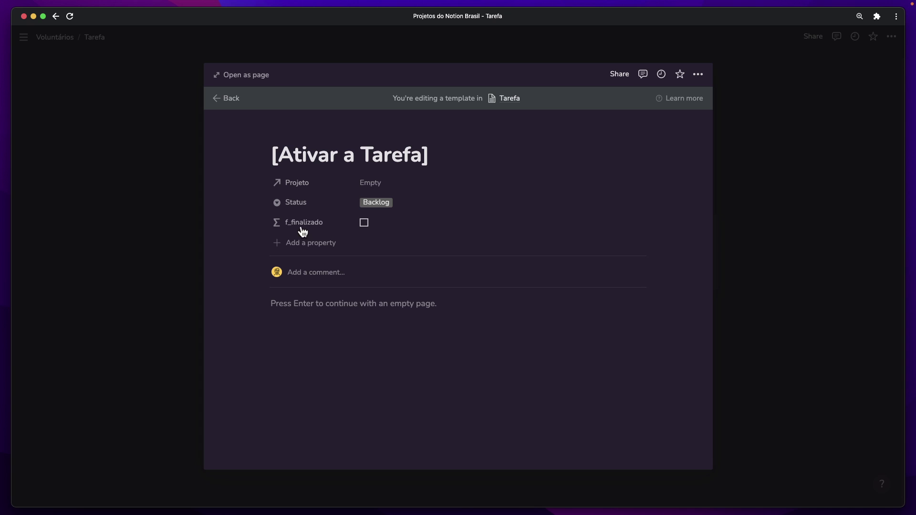
click(264, 223)
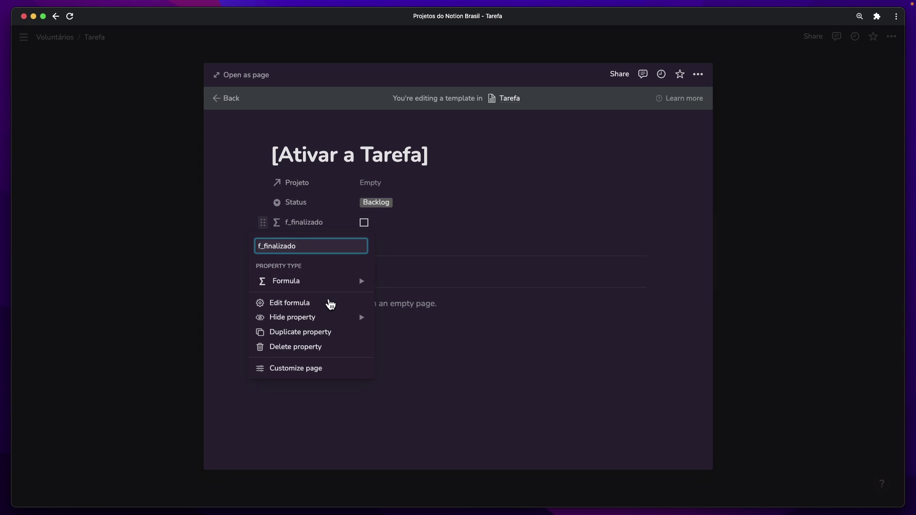
mouse_move(362, 282)
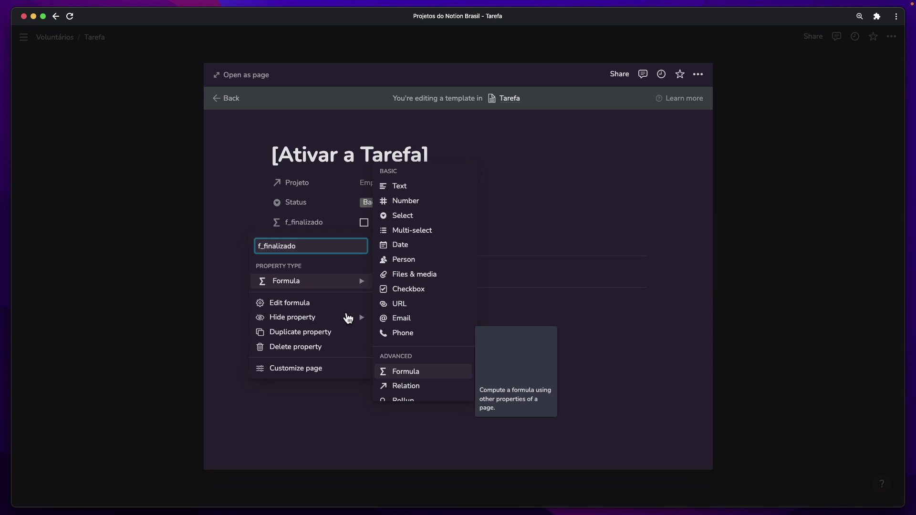
mouse_move(356, 321)
click(420, 323)
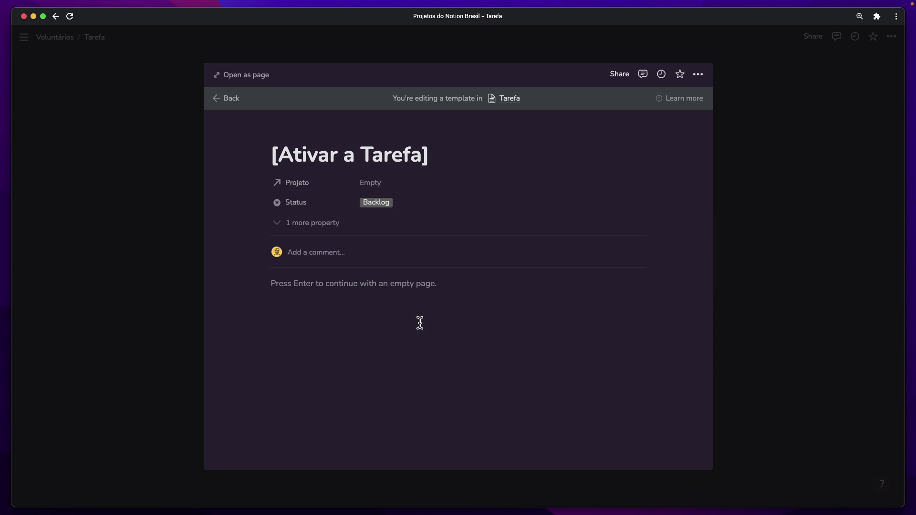
Paste the Sobre, Histórico and Conclusão sections into the task template without syncing them, and close the template
click(337, 284)
text(Sobre: [Coloque detalhes da tarefa que deve ser realizada]  Histórico: [Coloque detalhes do Histórico da Atividade]  Conclusão: [Coloque detalhes do que foi concluído])
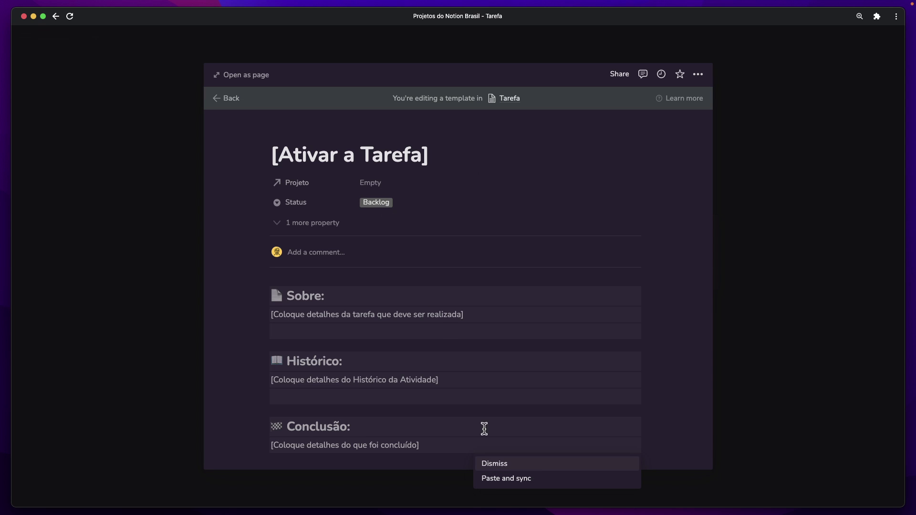
click(495, 465)
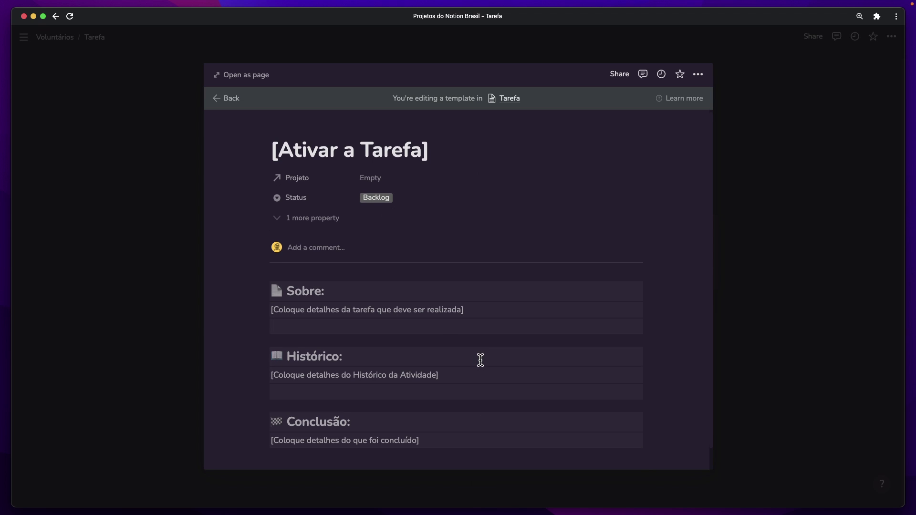
scroll(482, 353, down, 1)
click(545, 318)
scroll(507, 337, up, 1)
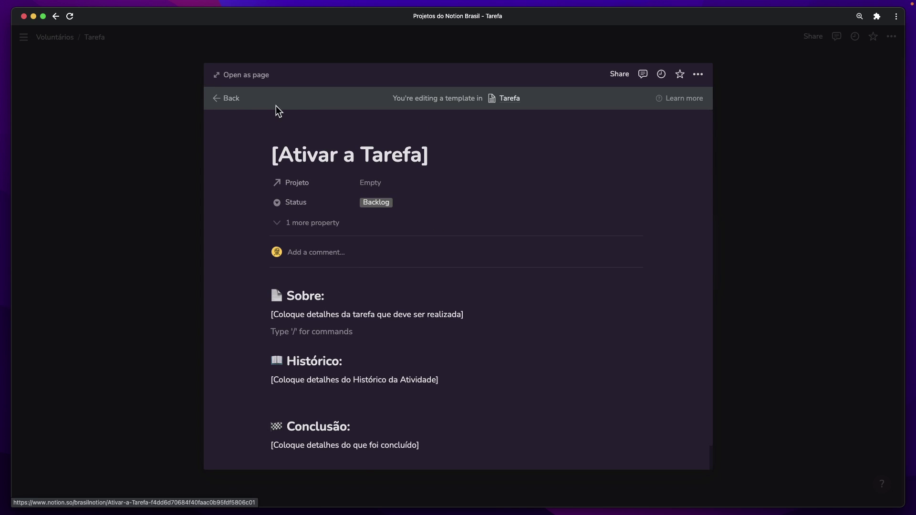
key(Escape)
click(452, 182)
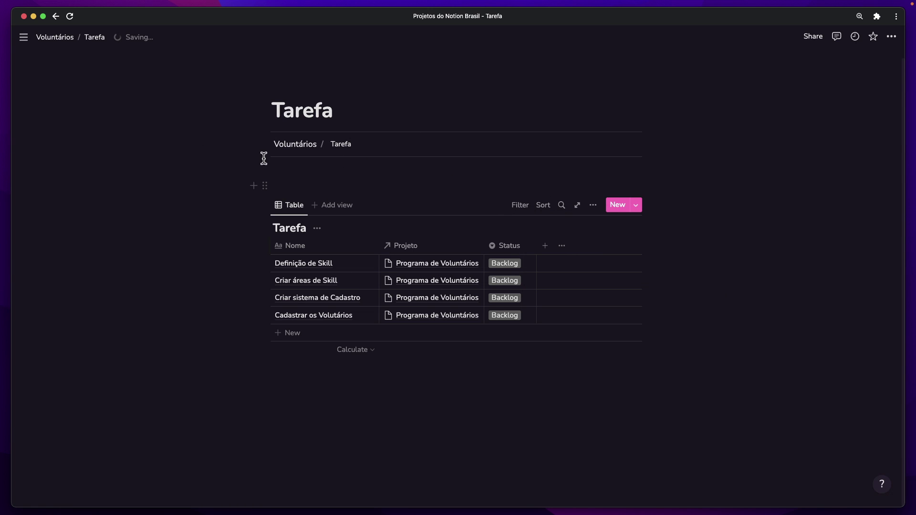
Reopen the "[Ativar a Tarefa]" template, give it the green check mark icon, and close it
click(637, 208)
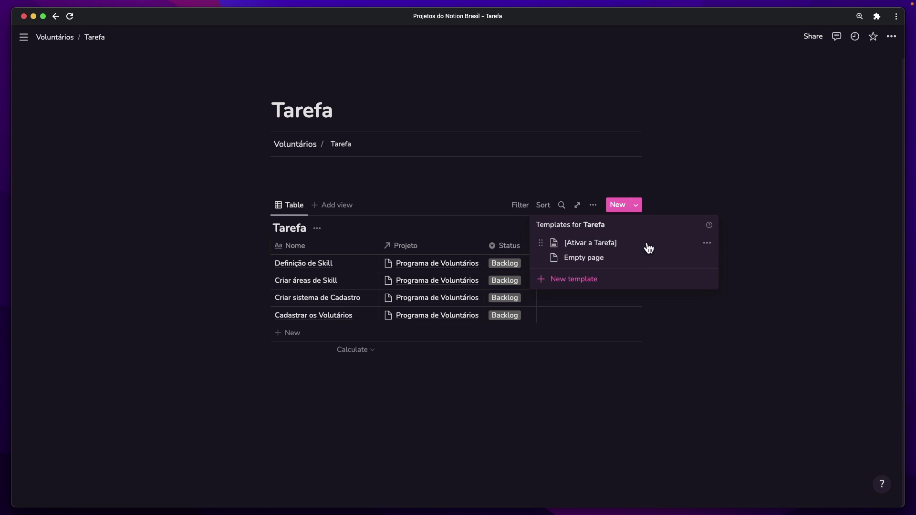
click(707, 243)
click(747, 230)
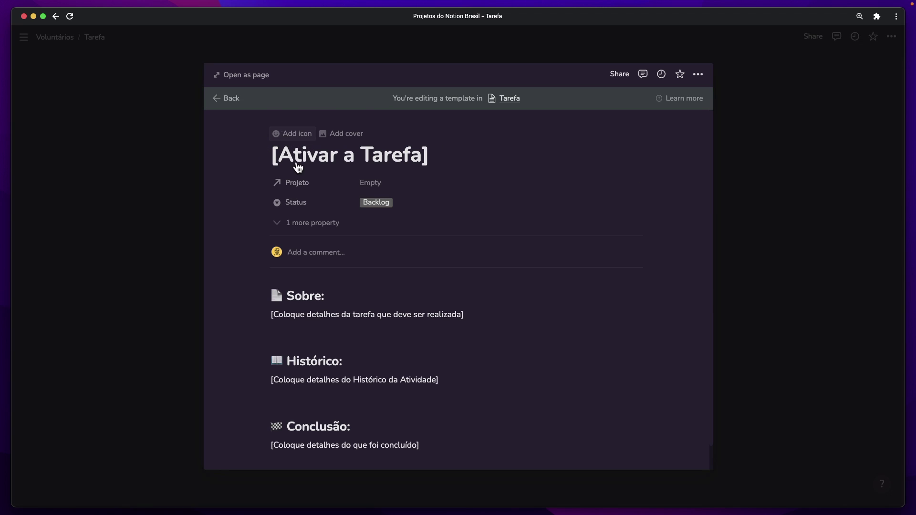
click(283, 135)
click(284, 201)
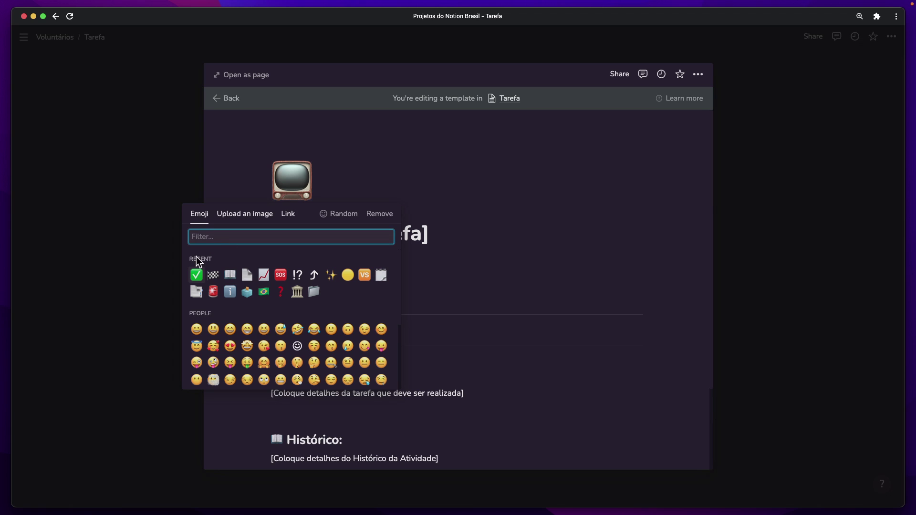
click(195, 276)
click(146, 252)
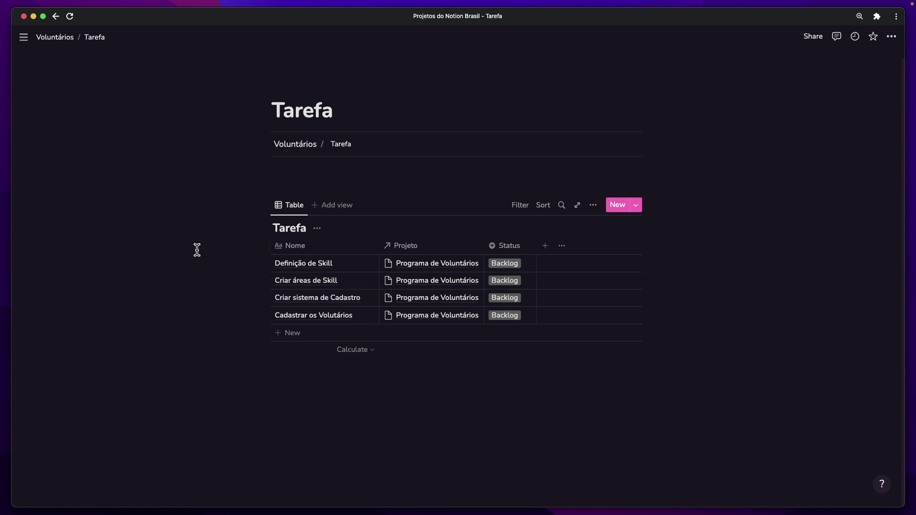
Return to the Projetos page through Voluntários and rename it "Projeto"
click(300, 145)
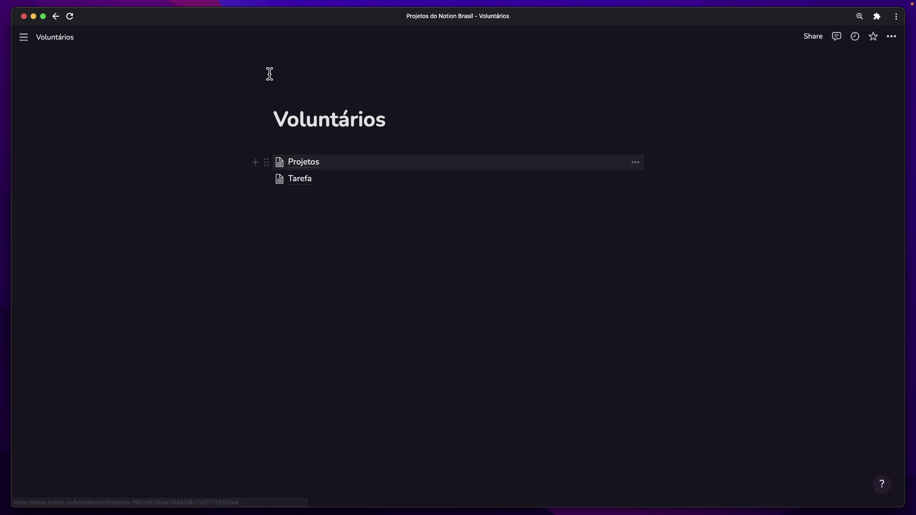
click(303, 162)
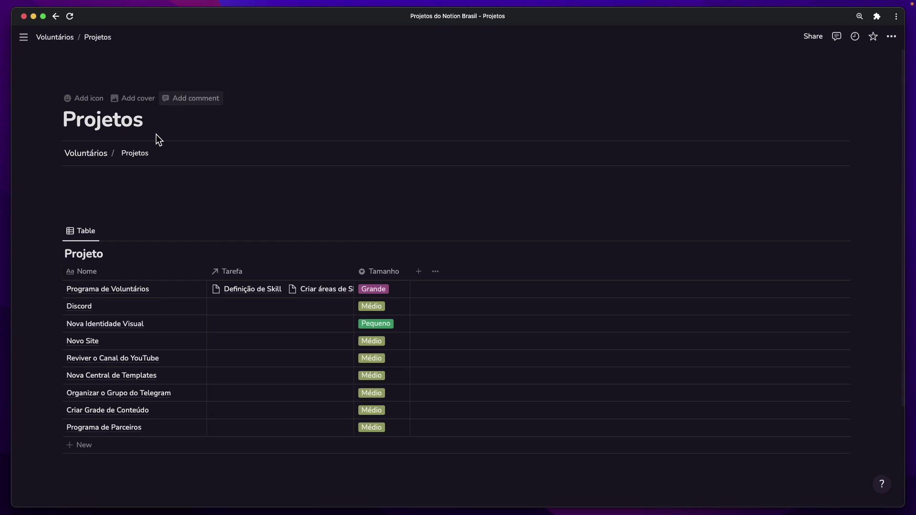
click(165, 139)
key(BackSpace)
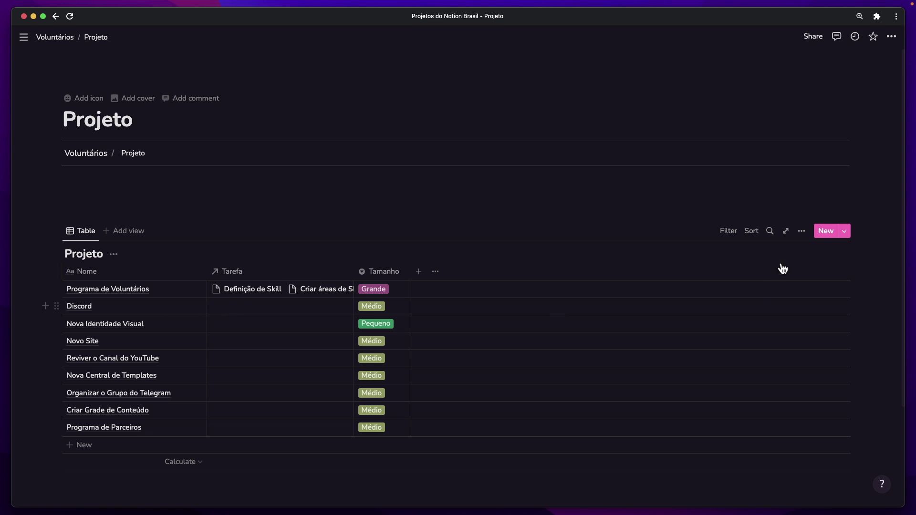
Create an untitled project from the "[Ativar detalhes da tarefa]" template and close its page
click(845, 233)
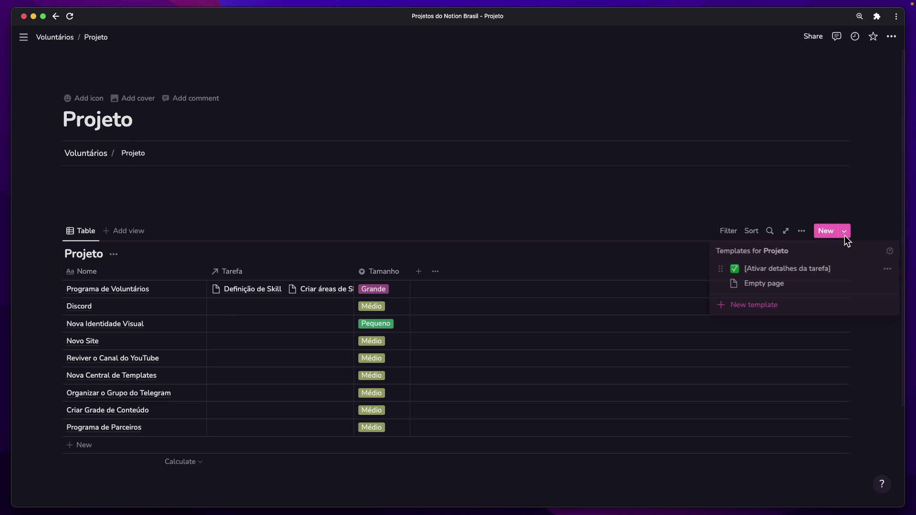
click(891, 276)
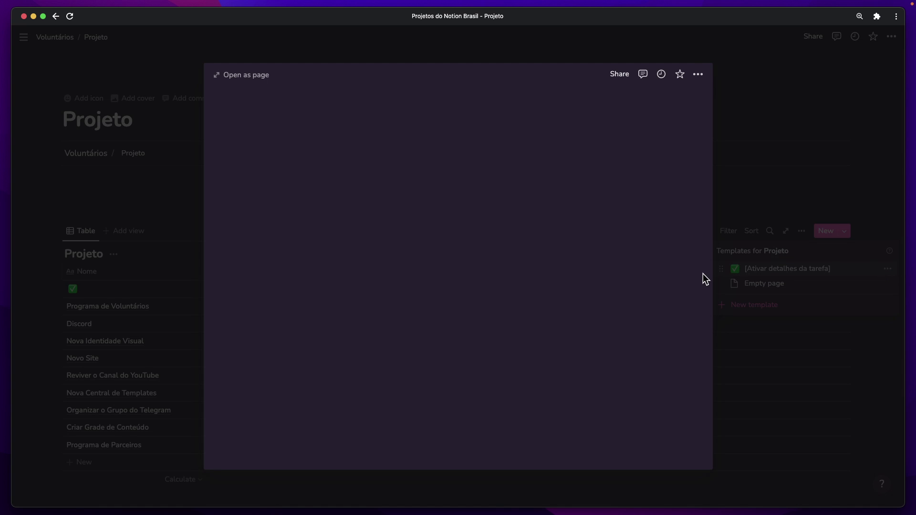
click(698, 77)
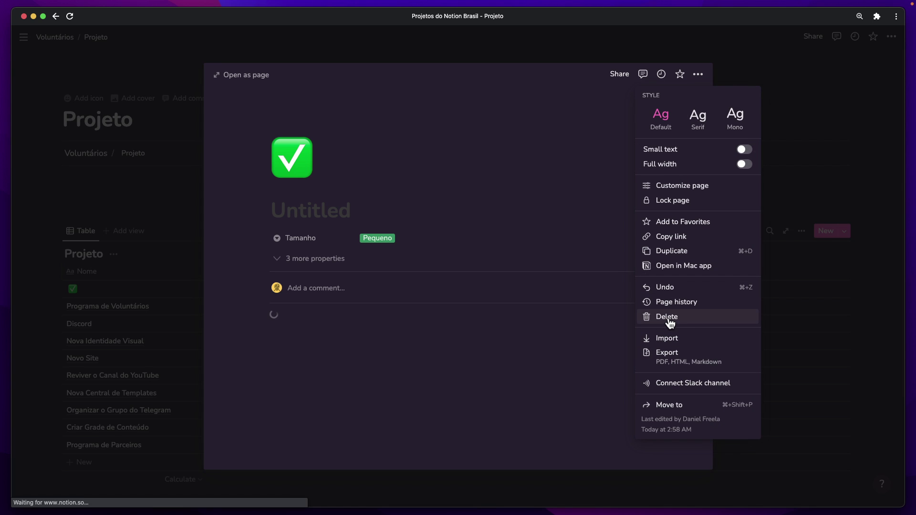
click(826, 149)
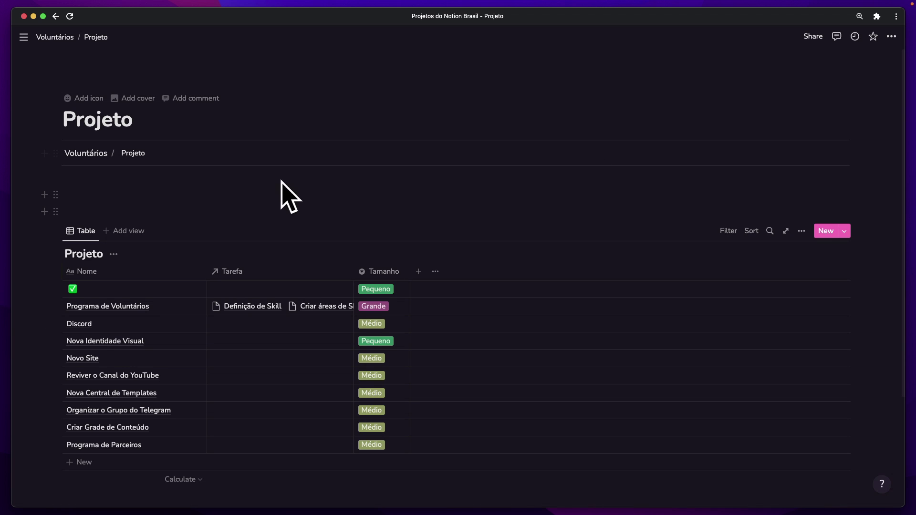
Open the "Definição de Skill" task on the Tarefa page, apply the "[Ativar a Tarefa]" template, and review the sections
click(88, 160)
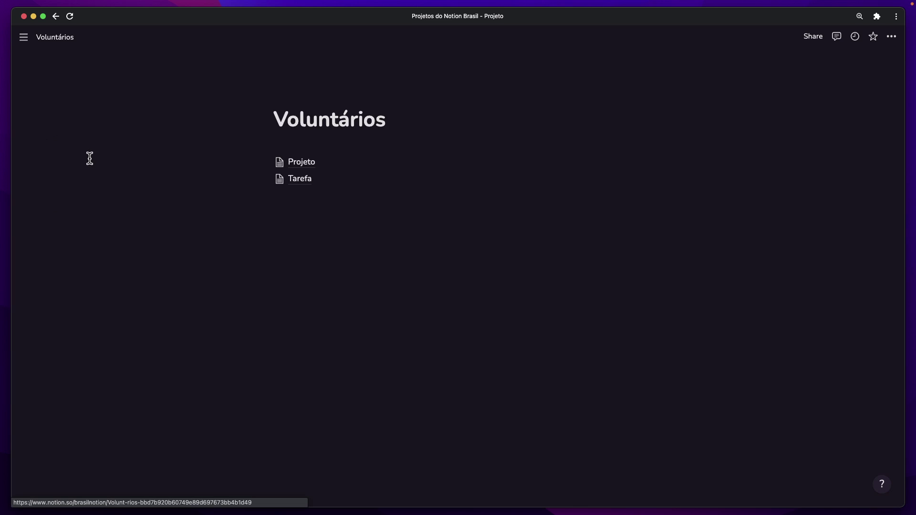
click(303, 186)
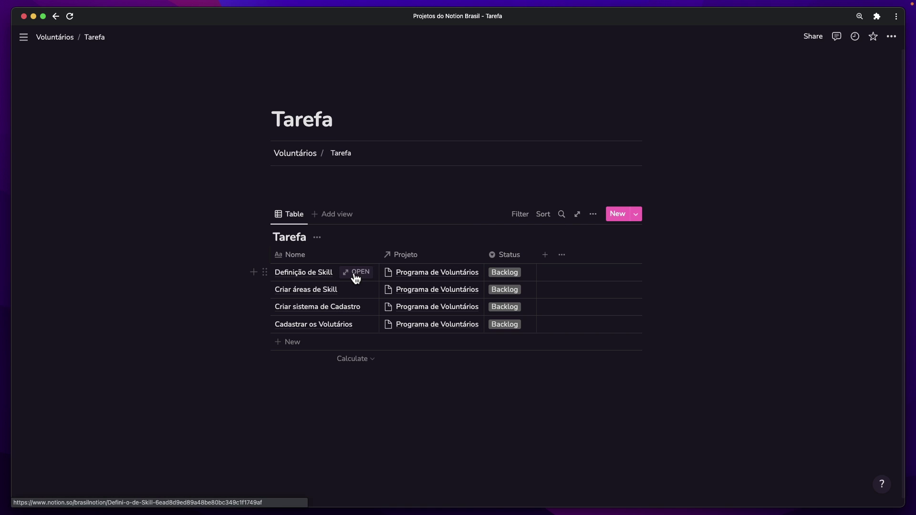
click(358, 273)
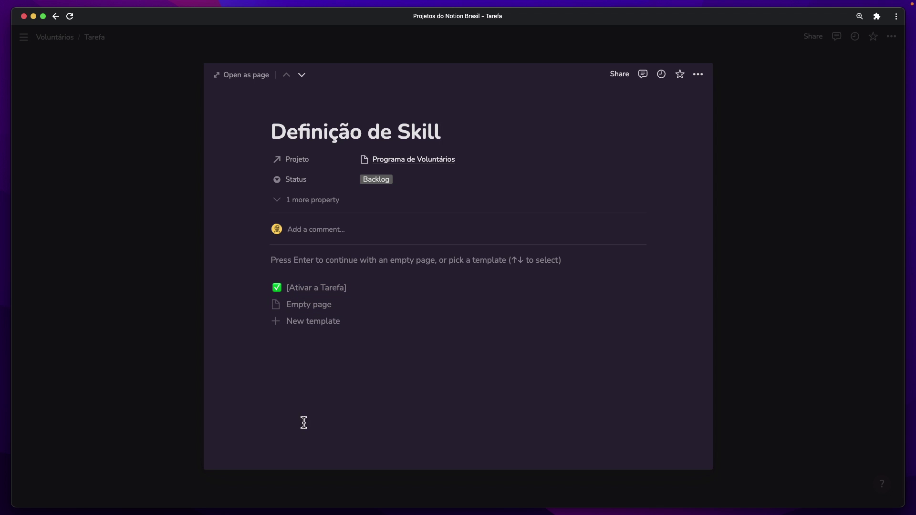
click(324, 289)
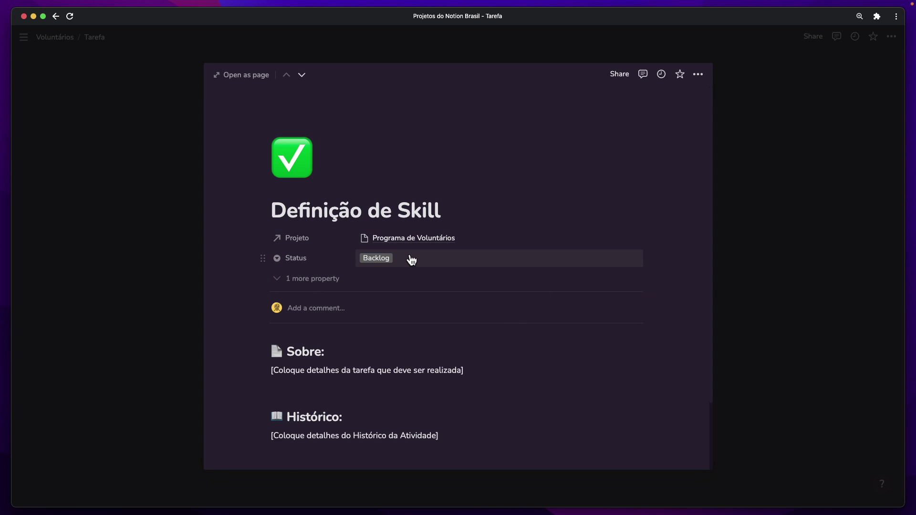
scroll(493, 301, down, 3)
scroll(503, 285, up, 3)
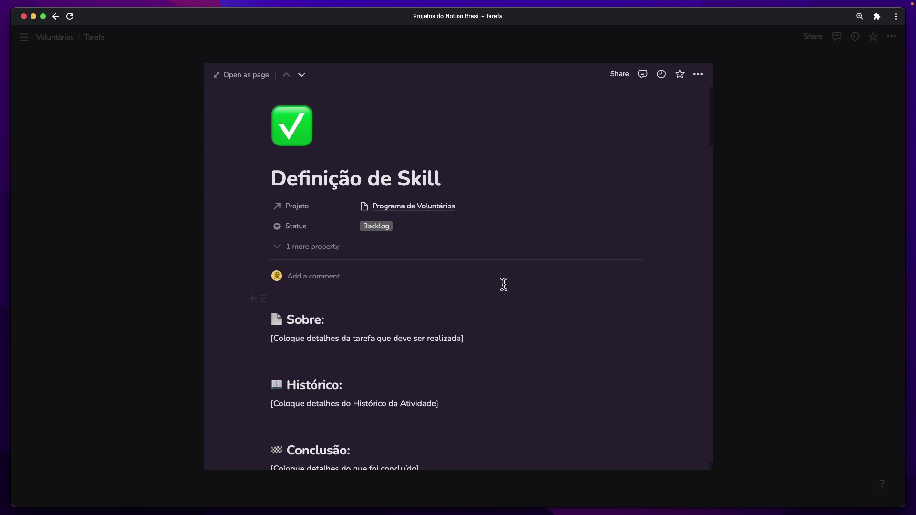
scroll(456, 262, down, 3)
scroll(466, 278, up, 3)
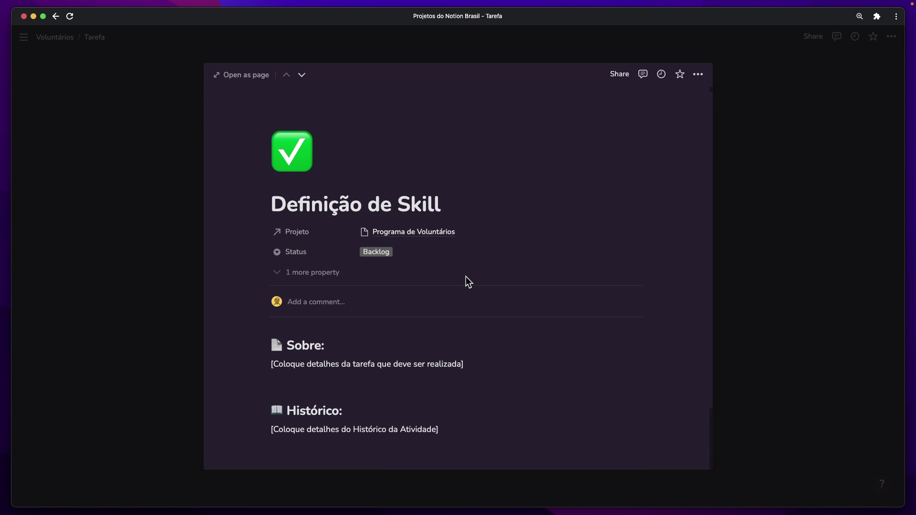
Replace the Sobre placeholder with "Definir quais são os Skills que os voluntários poderão ajudar na comunidade."
scroll(467, 282, down, 3)
click(482, 285)
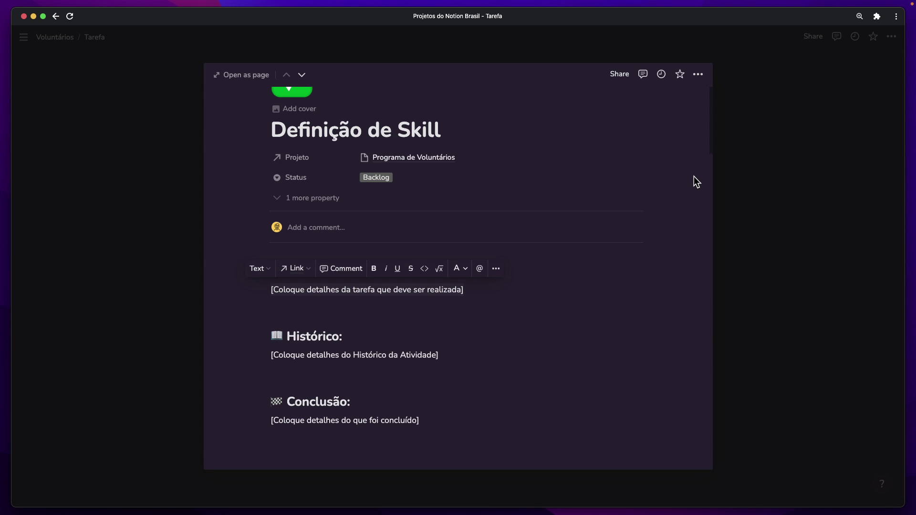
text(Definir qu)
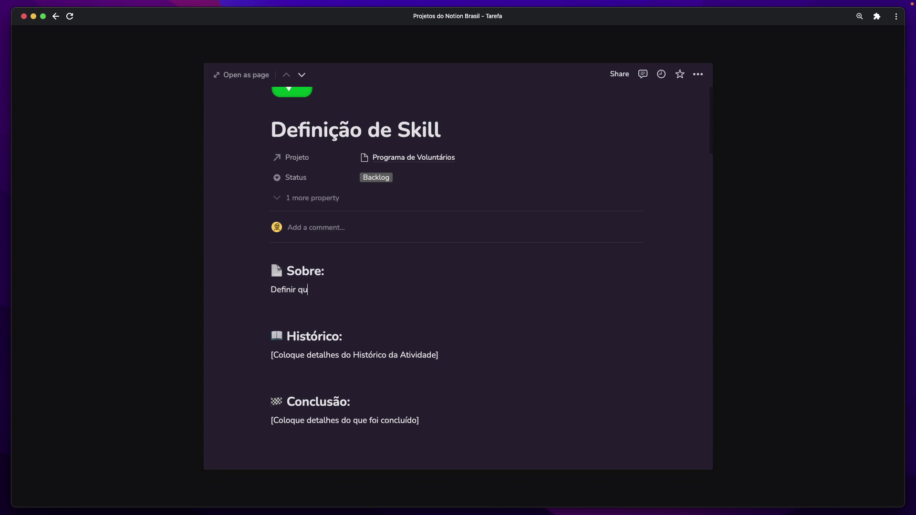
text(ais são os Skills que os vo)
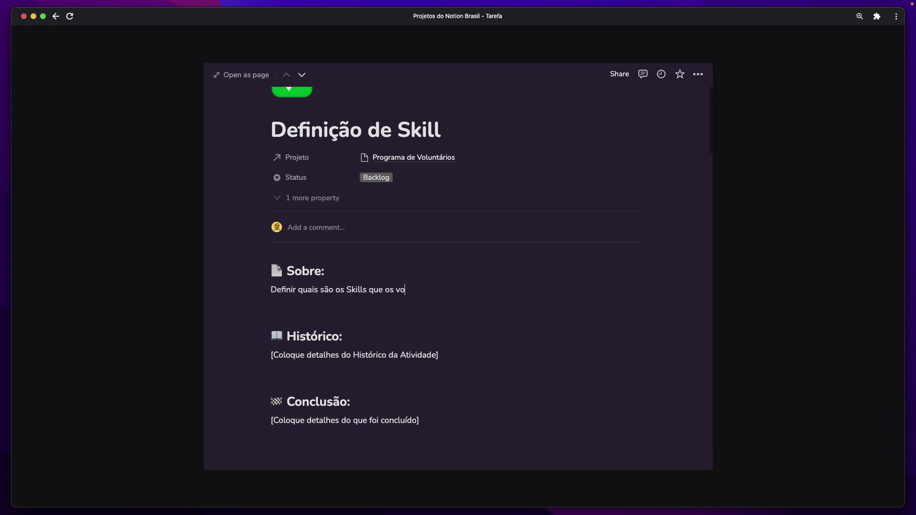
text(luntários)
text( poderão )
text(fa)
key(BackSpace)
key(BackSpace)
text(ajudar na)
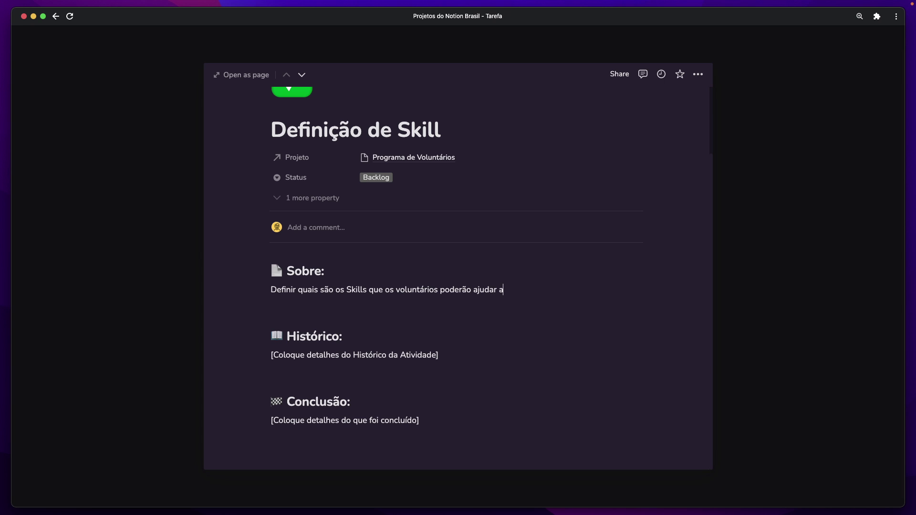
text( comunidade.)
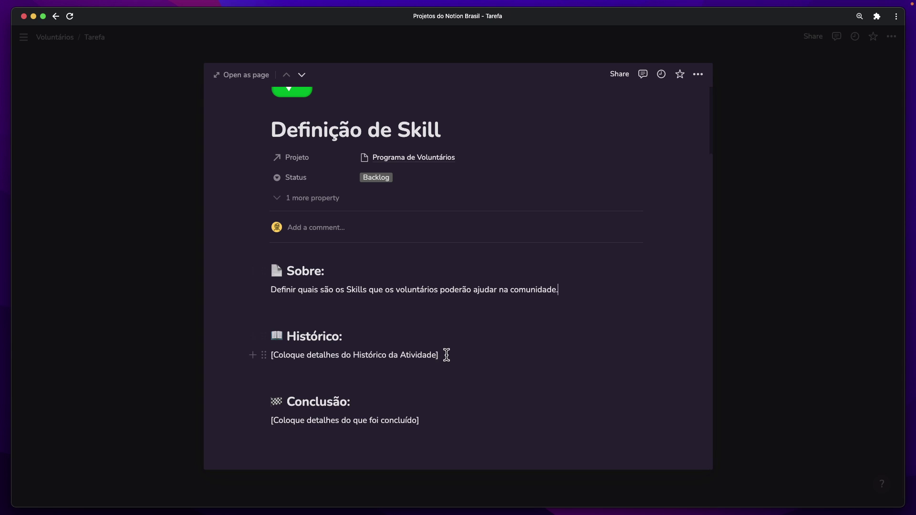
Replace the Histórico placeholder with a mention of the current date and time followed by ": Tarefa iniciada."
drag(446, 355, 270, 355)
key(BackSpace)
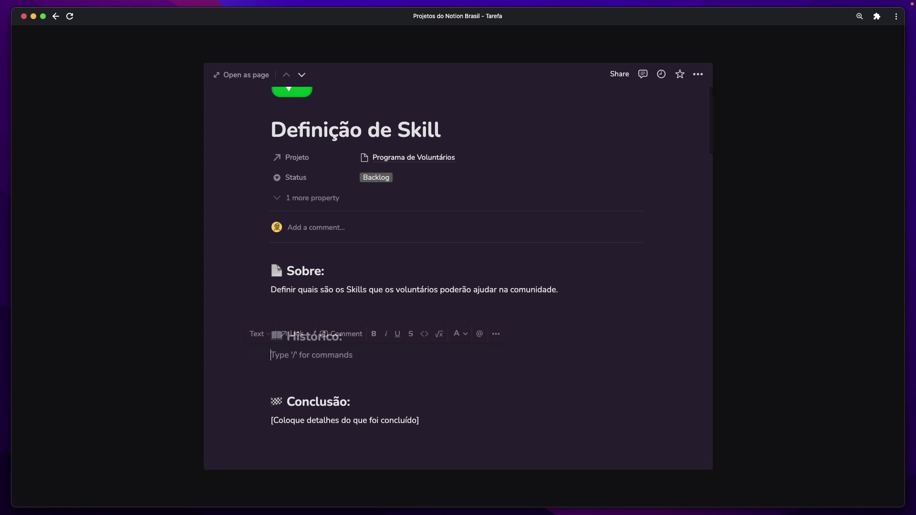
text(@now)
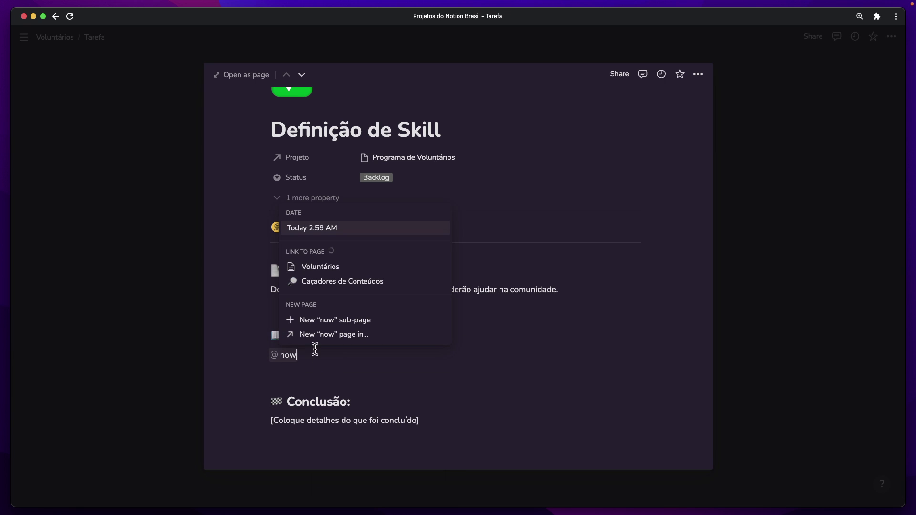
click(312, 229)
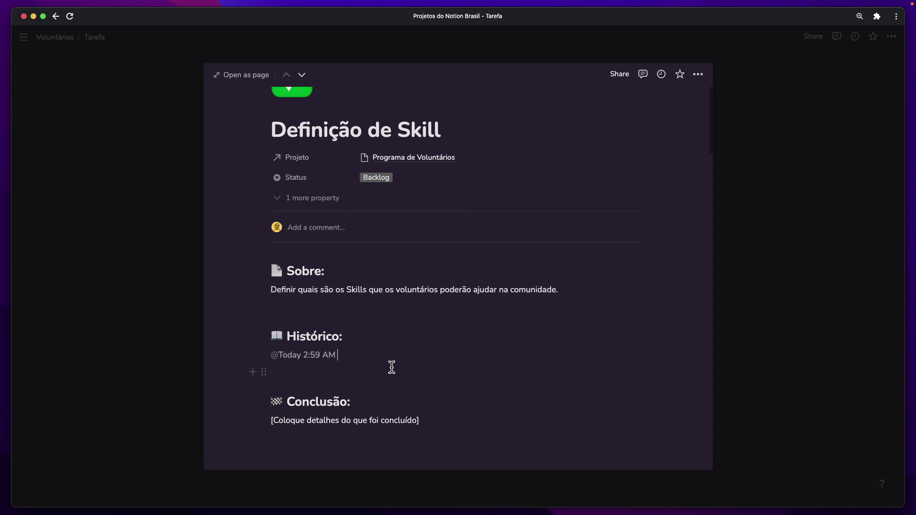
key(BackSpace)
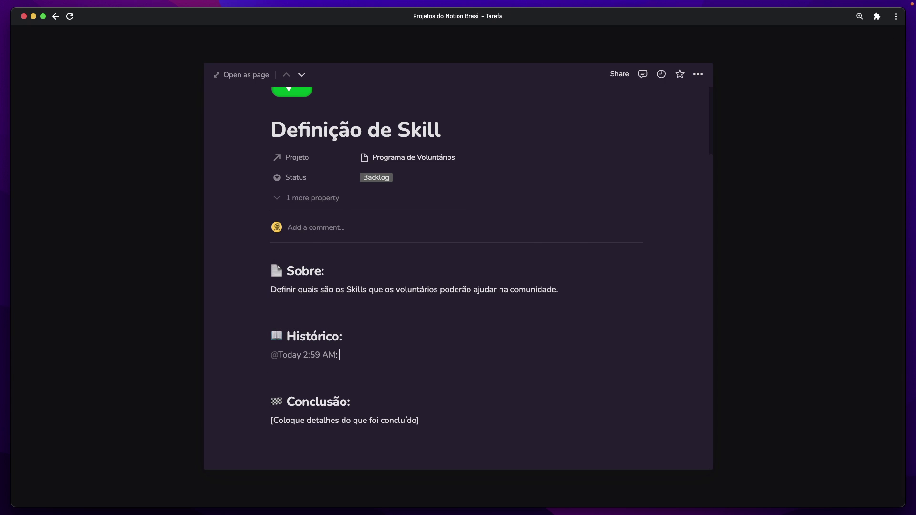
text(: Sire)
key(BackSpace)
key(BackSpace)
key(BackSpace)
key(BackSpace)
text(Tare fa iniciada.)
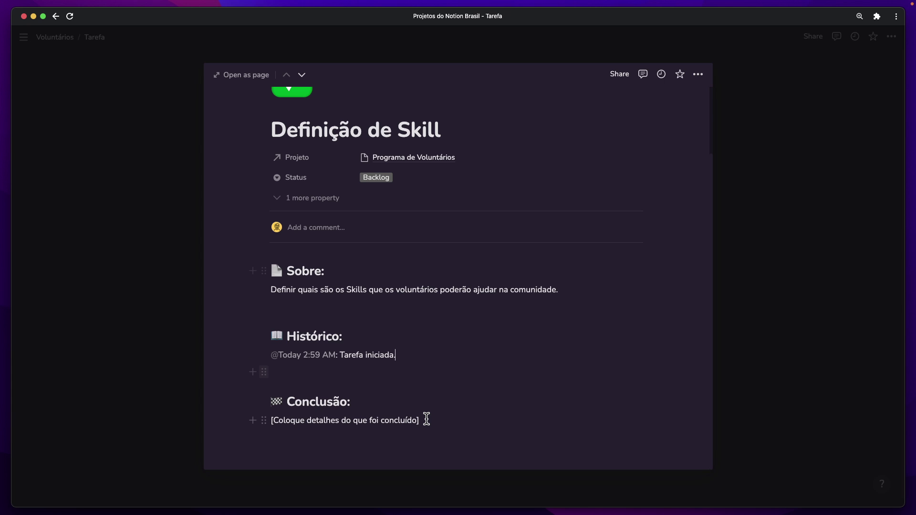
Add a level-two heading "Skills:" with a briefcase emoji below the Histórico entry, leaving an empty line between them
key(Return)
key(Return)
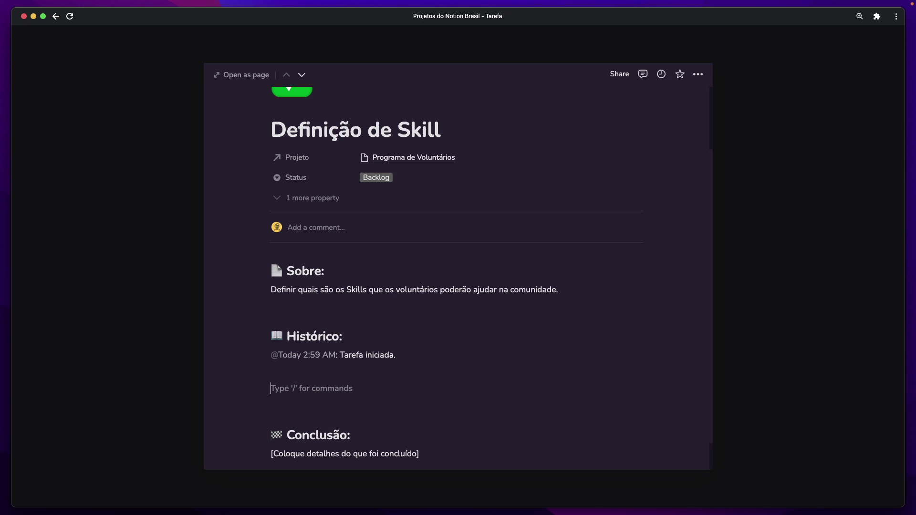
text(## )
text(:)
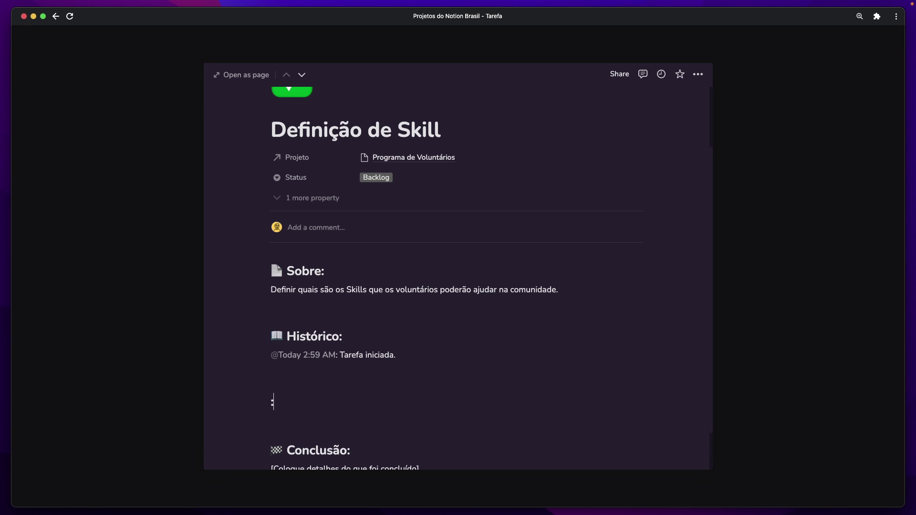
text(job)
key(Return)
text(Skik)
key(BackSpace)
text(lls:)
key(Return)
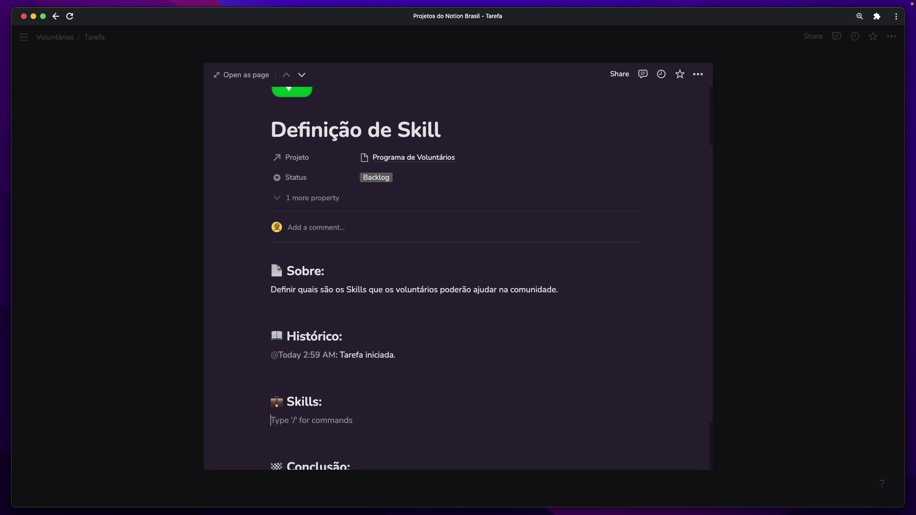
Start a bulleted list under Skills with the item "Designer: Ajudará na criação das artes dos nossos perfis;"
scroll(358, 389, down, 1)
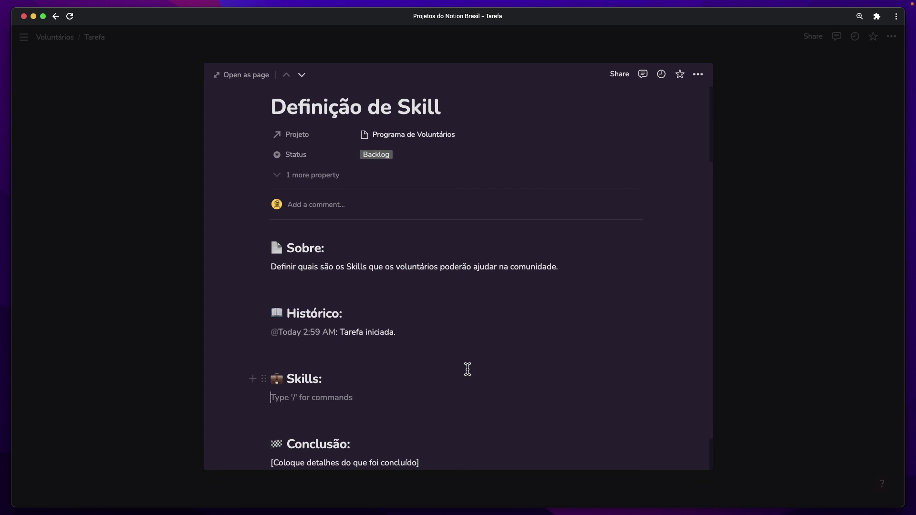
scroll(468, 369, down, 2)
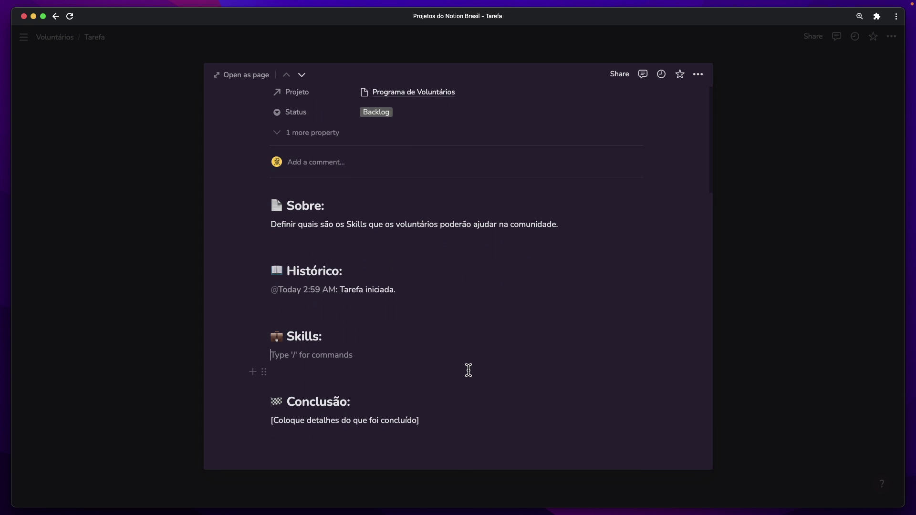
text(- )
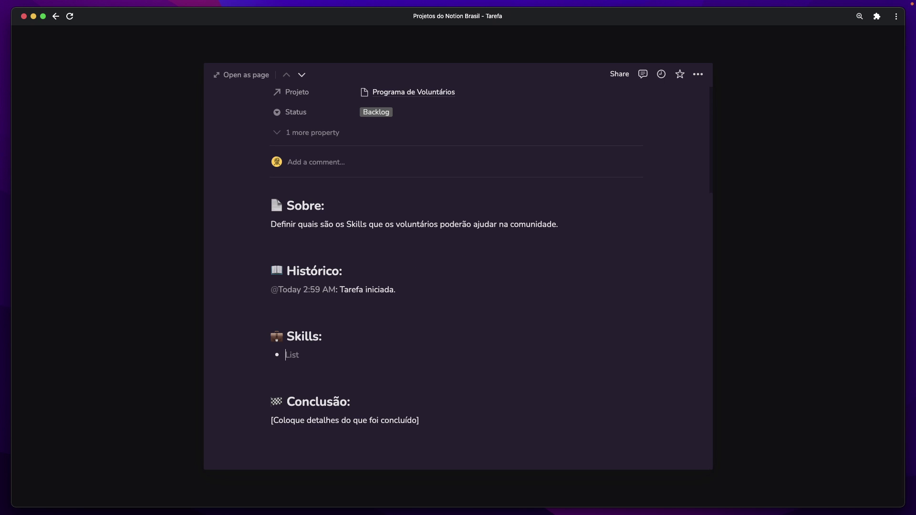
text(Designer: Ajudará na criação d)
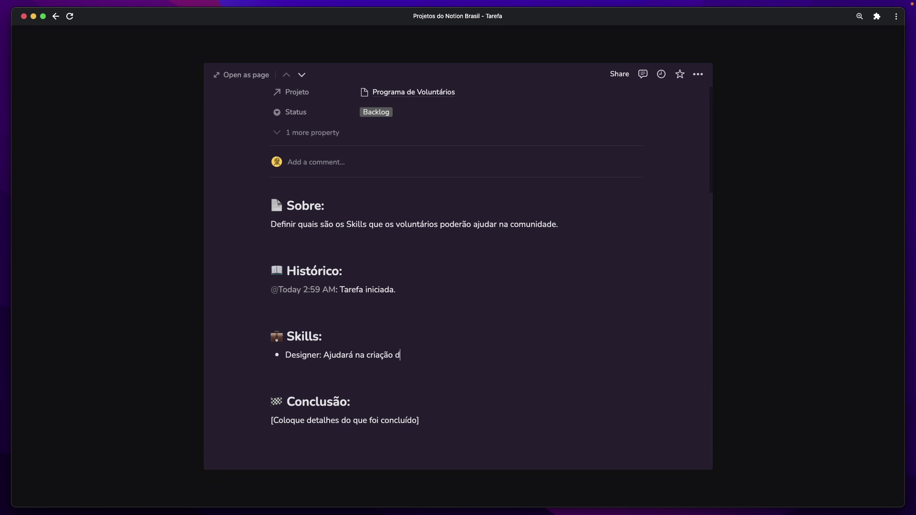
text(as artes da)
key(BackSpace)
key(BackSpace)
text(os nossos perfis;)
key(Return)
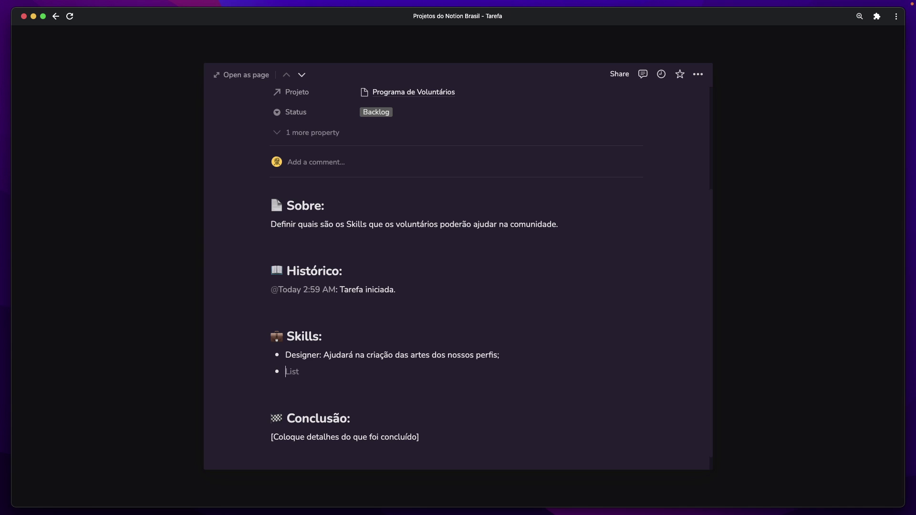
Make the label "Designer:" bold in the first Skills bullet
key(super+shift+Right)
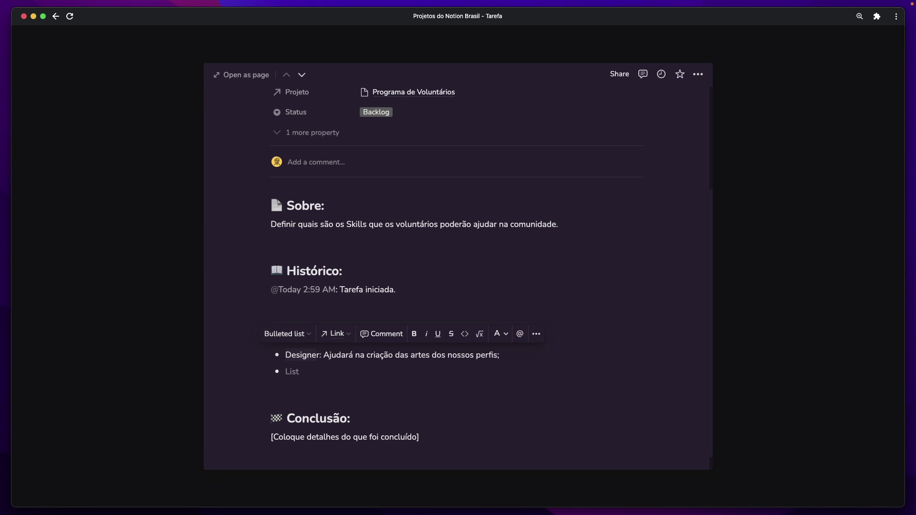
key(super+z)
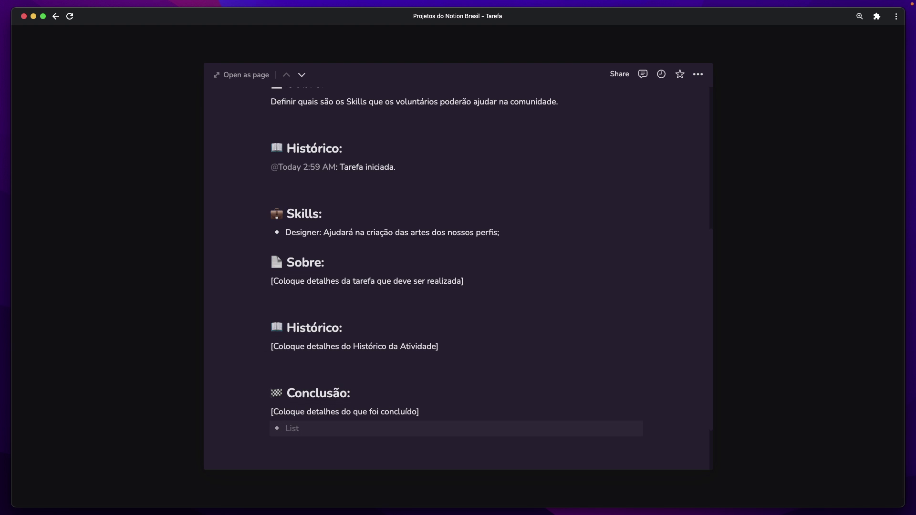
key(super+z)
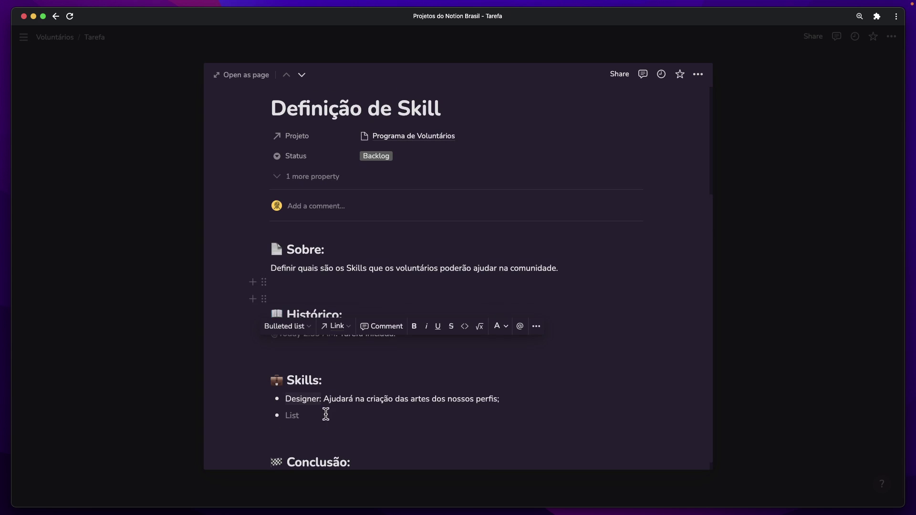
click(414, 378)
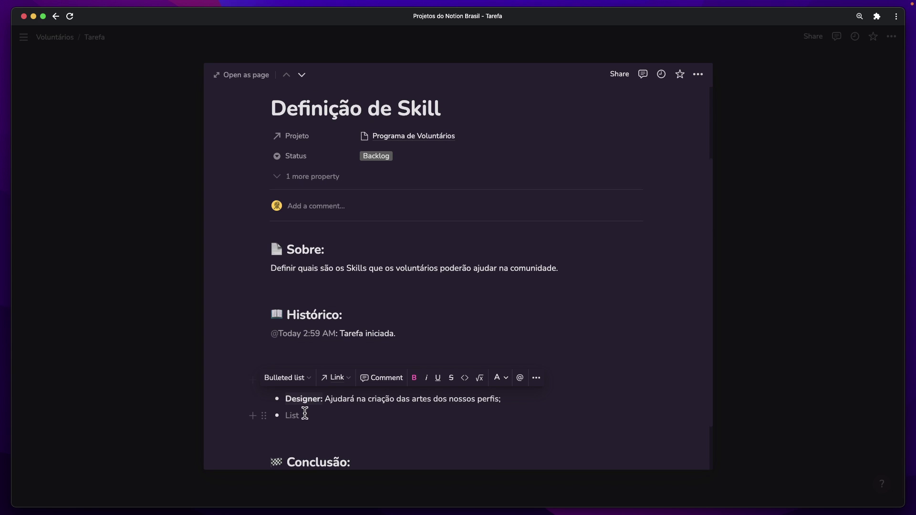
Fill the second Skills bullet with bold "Expert:" followed by "Nos ajudará dando suporte para outros usuários através do próprio Notion;"
click(369, 434)
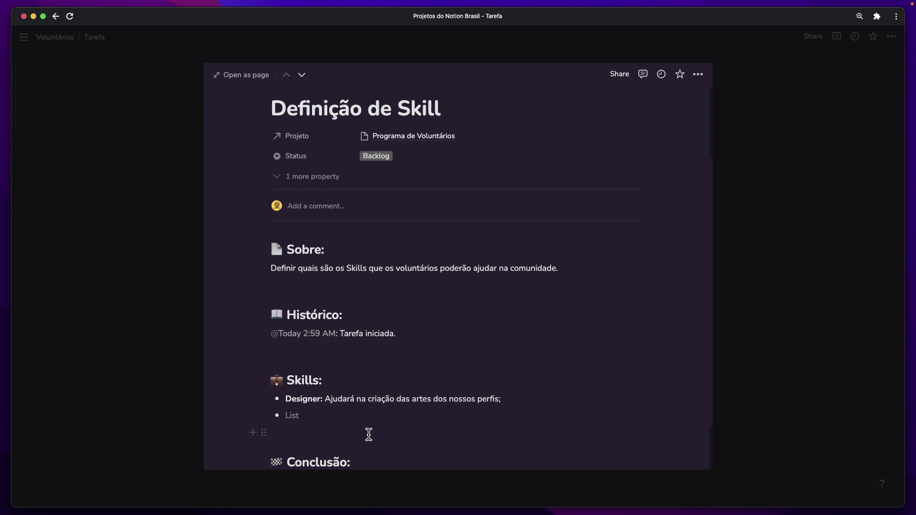
text(**)
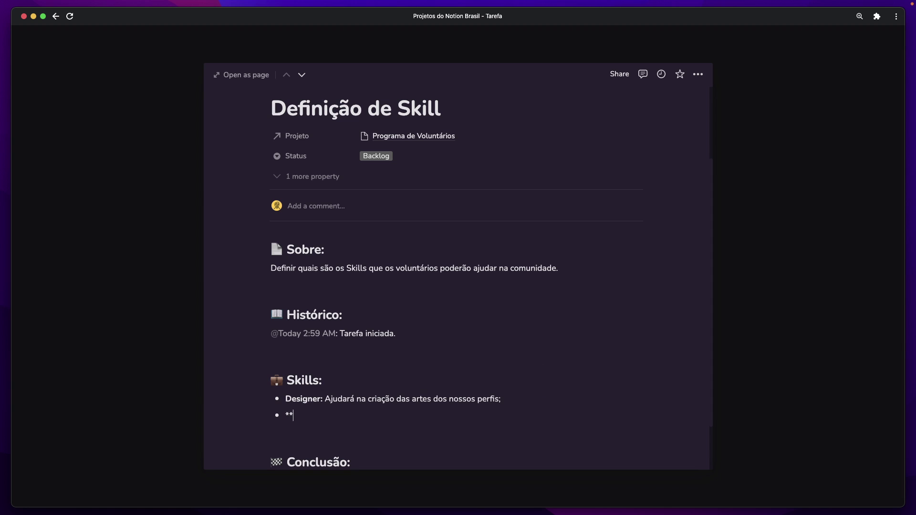
text(Expert:)
text(** A)
key(BackSpace)
text(:ha)
key(BackSpace)
key(BackSpace)
key(BackSpace)
text(Nos ajuda)
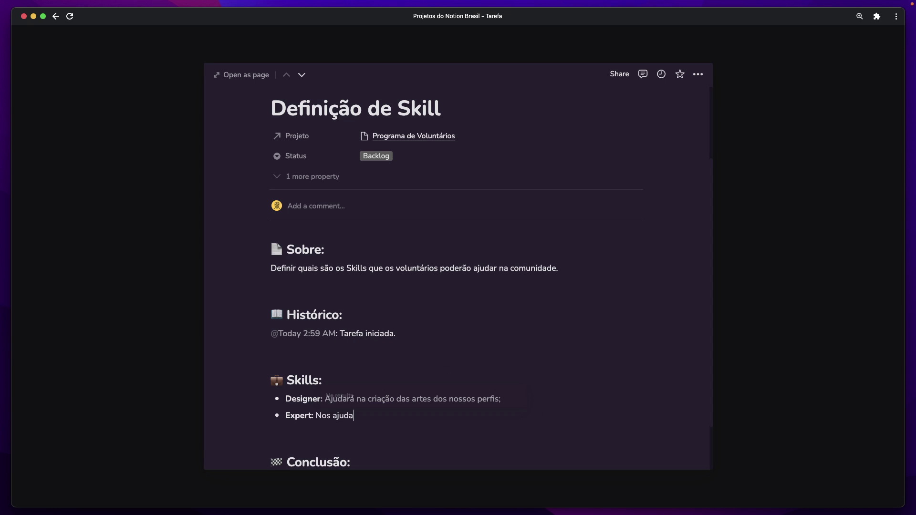
text(rá dando su)
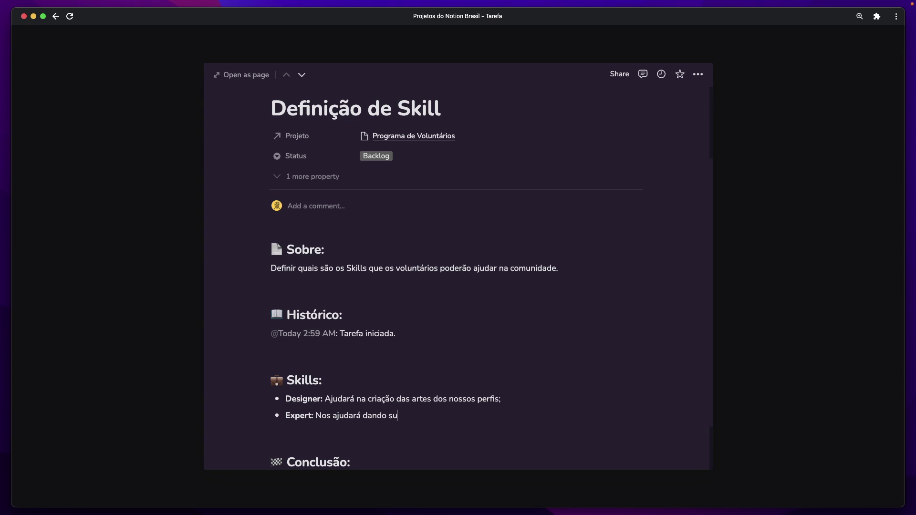
text(porte para outros usuários através)
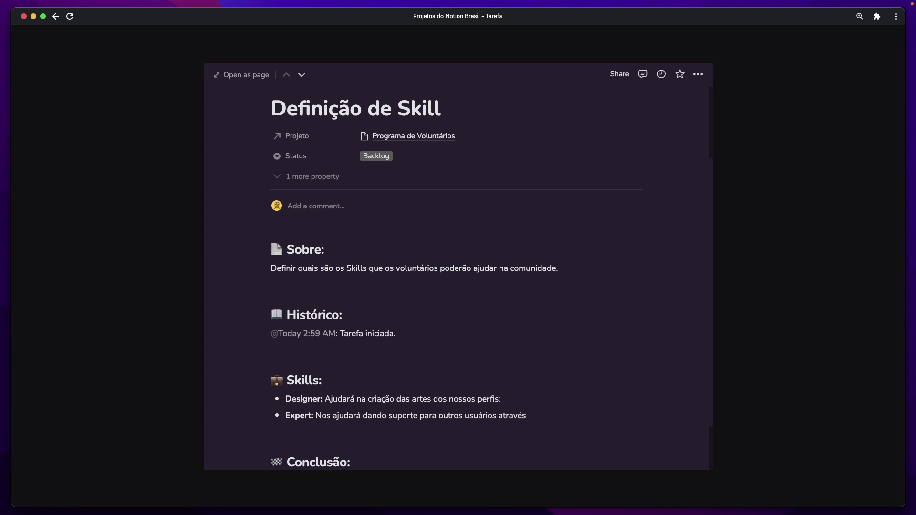
text( do próprio Notion;)
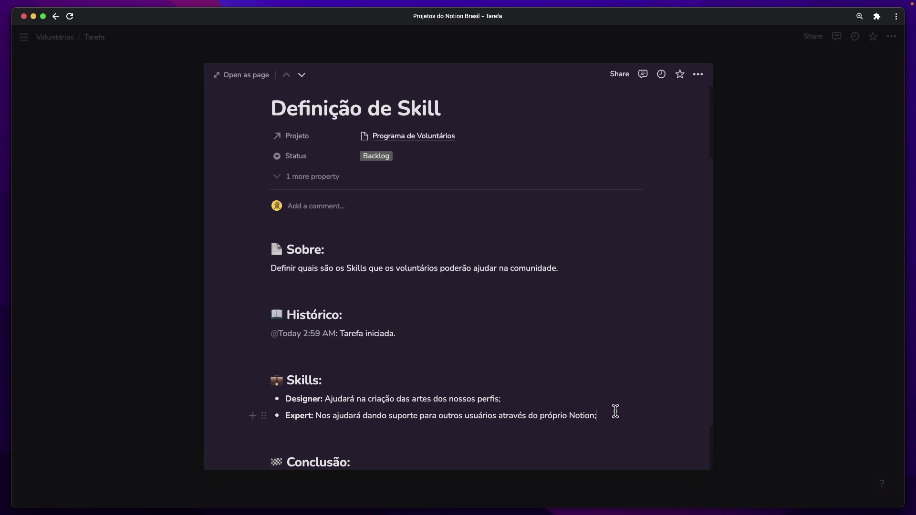
Add a third Skills bullet with bold "Explorador:" followed by "Descobrir e cadastrar novos conteúdos em português do Notion;"
key(Return)
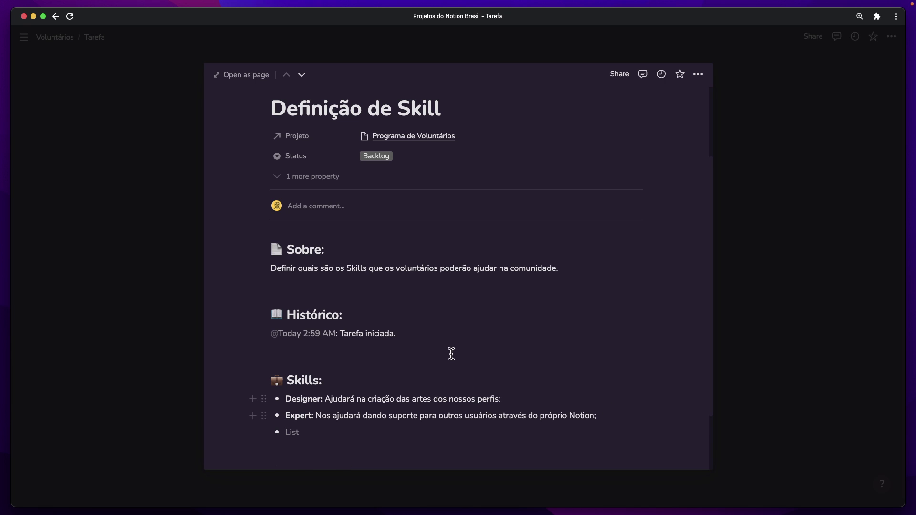
scroll(450, 354, down, 1)
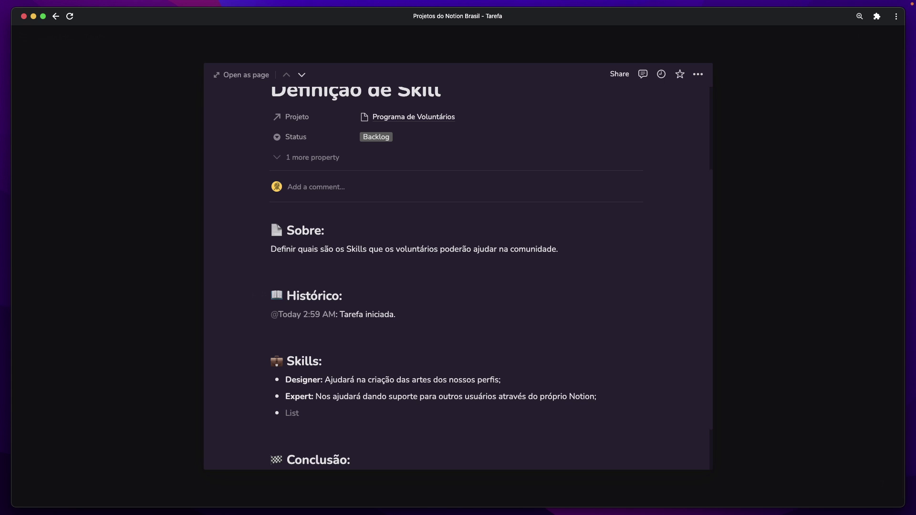
text(**Explora)
text(dor)
text(:** Desco)
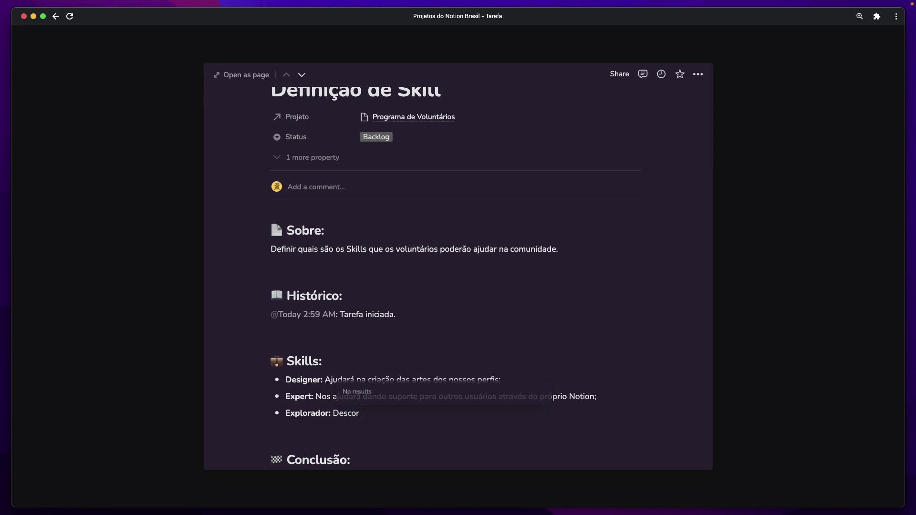
text(brir e c)
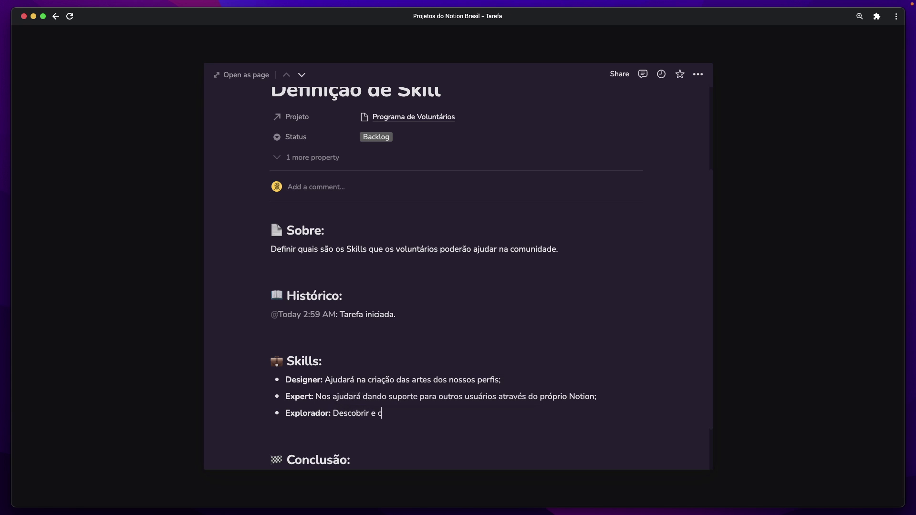
text(adastrar novos conteúdos em port)
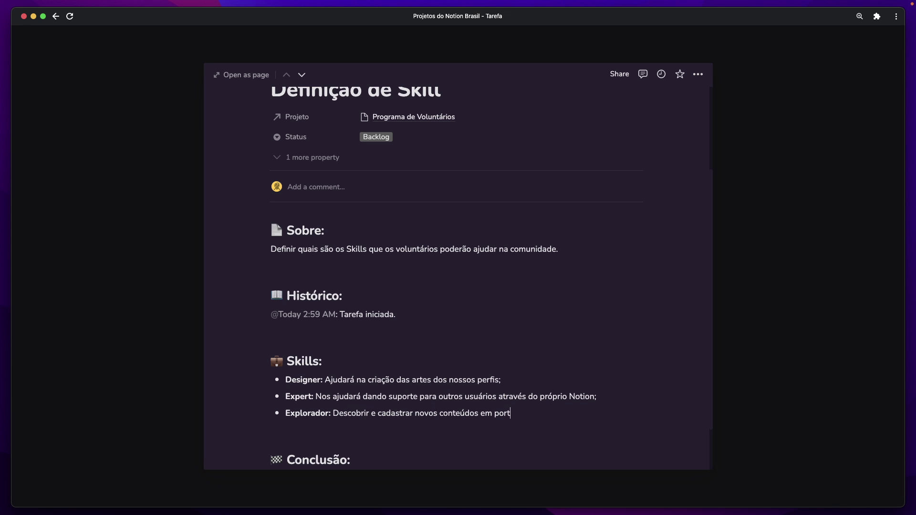
text(uguês do Notion.;)
key(BackSpace)
text(;)
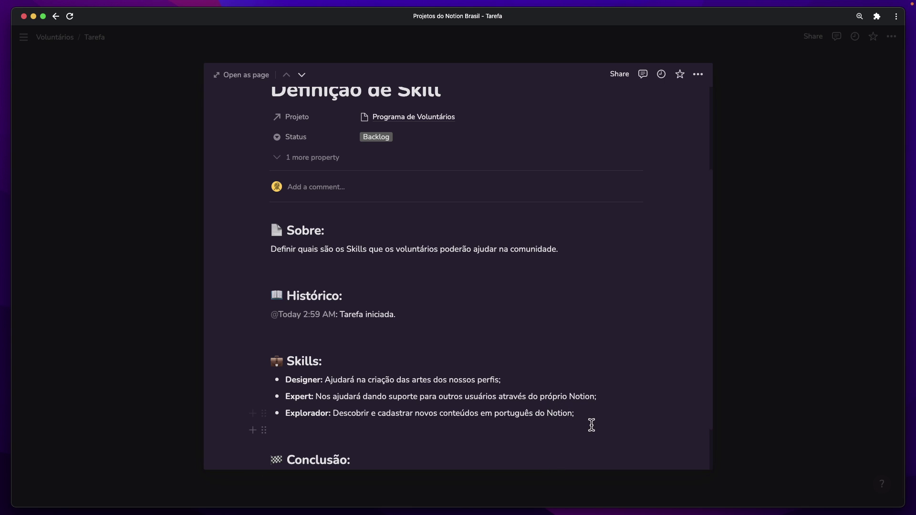
Set the Status of the "Definição de Skill" task to Fazendo
scroll(519, 418, up, 3)
scroll(519, 418, up, 1)
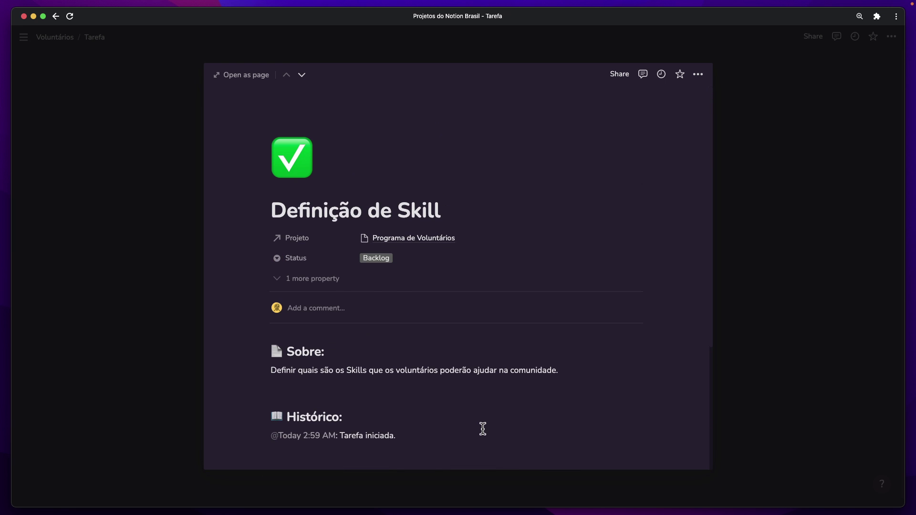
click(365, 260)
click(408, 306)
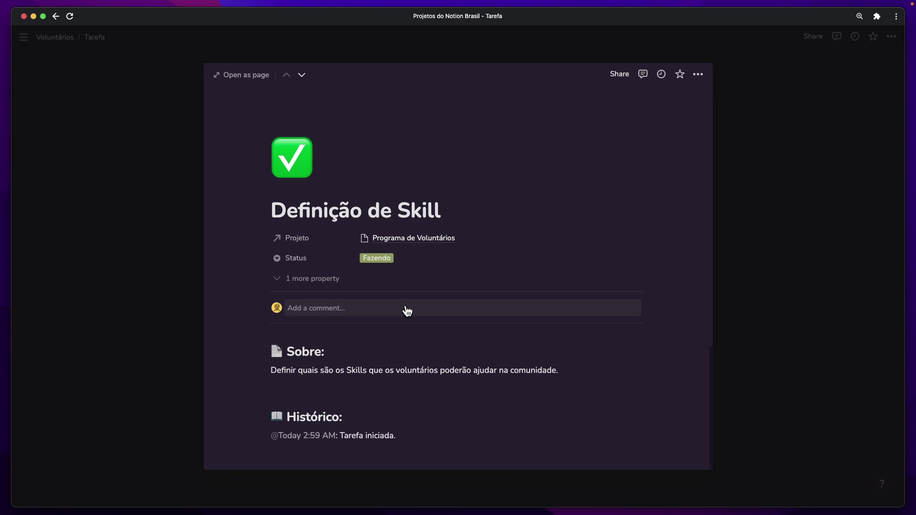
scroll(421, 321, down, 4)
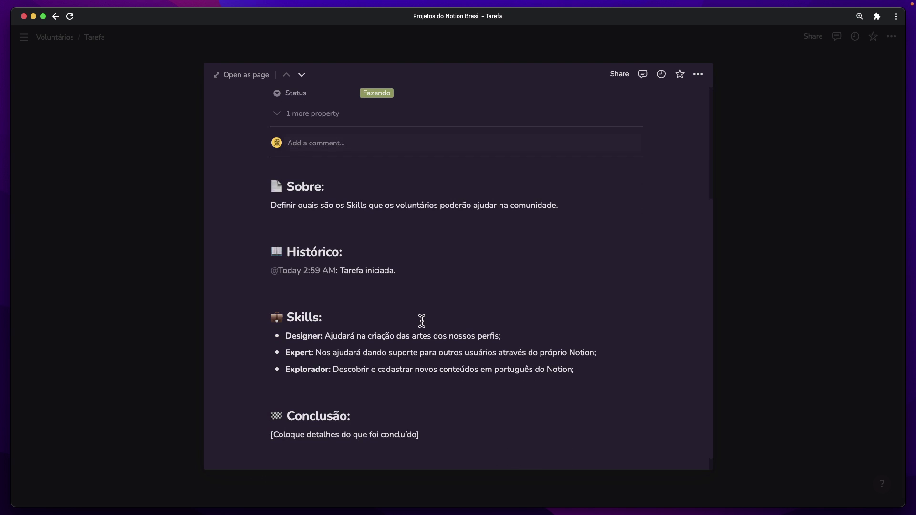
scroll(425, 331, up, 3)
scroll(448, 361, down, 4)
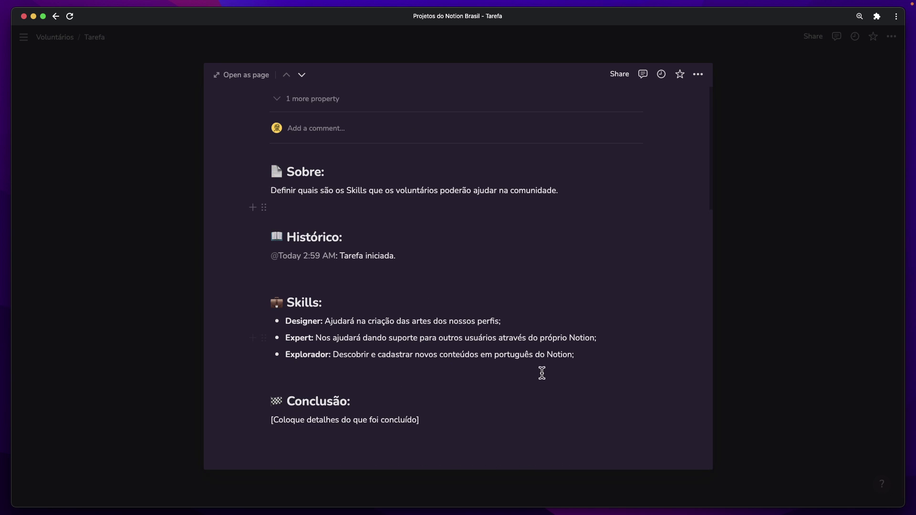
scroll(558, 401, up, 3)
scroll(562, 399, down, 3)
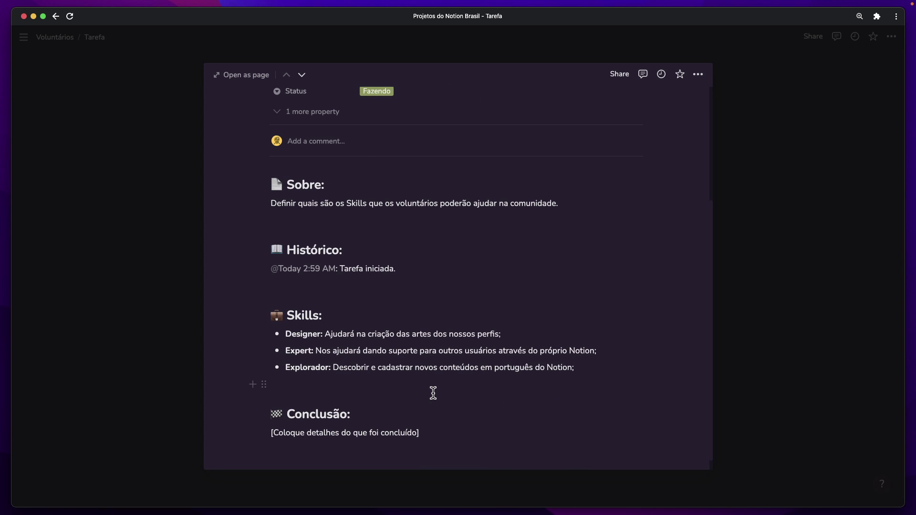
scroll(433, 392, up, 3)
scroll(436, 387, down, 3)
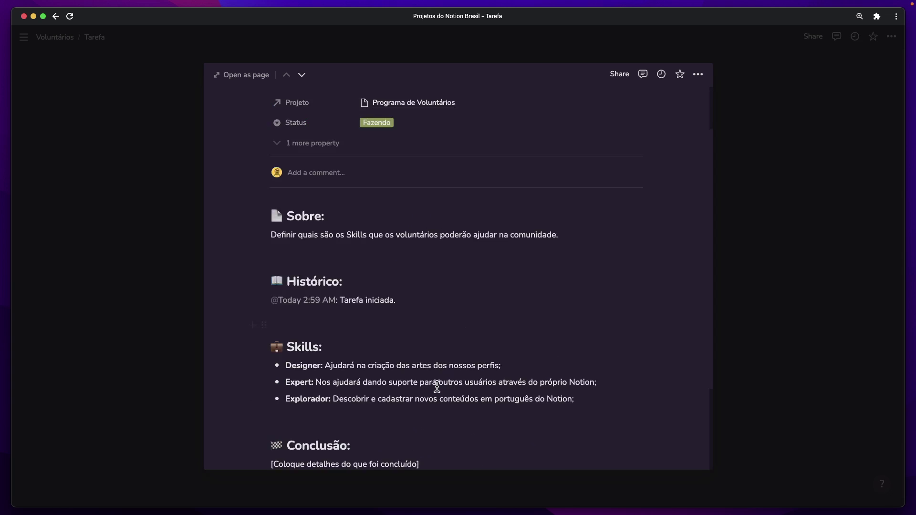